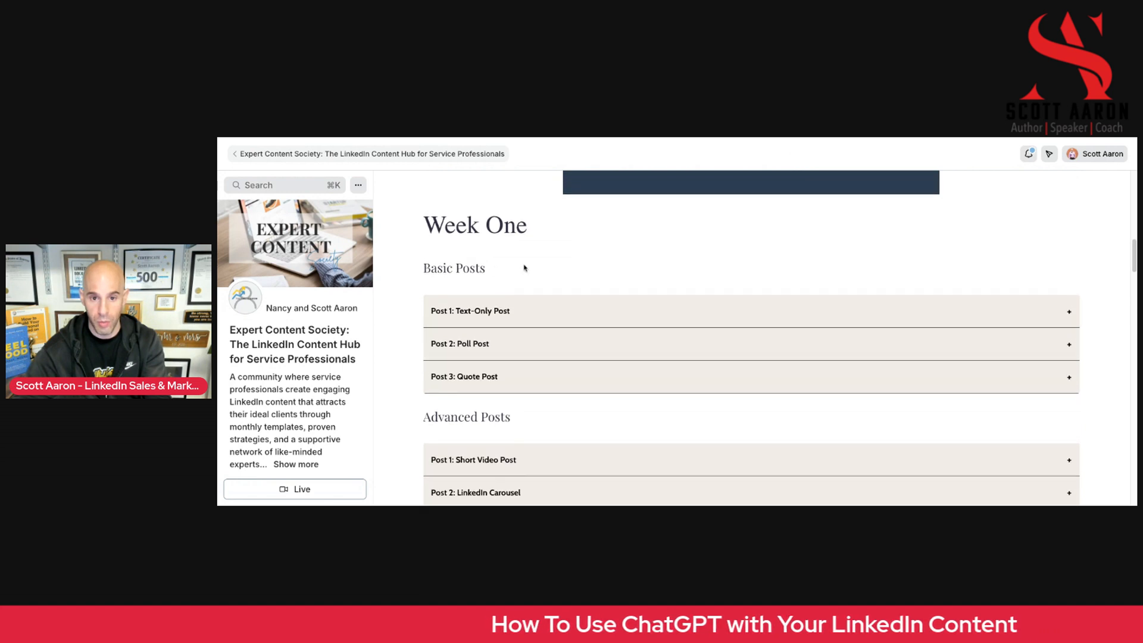
{"action": "scroll", "coordinate": [653, 267], "scroll_direction": "up", "scroll_amount": 1}
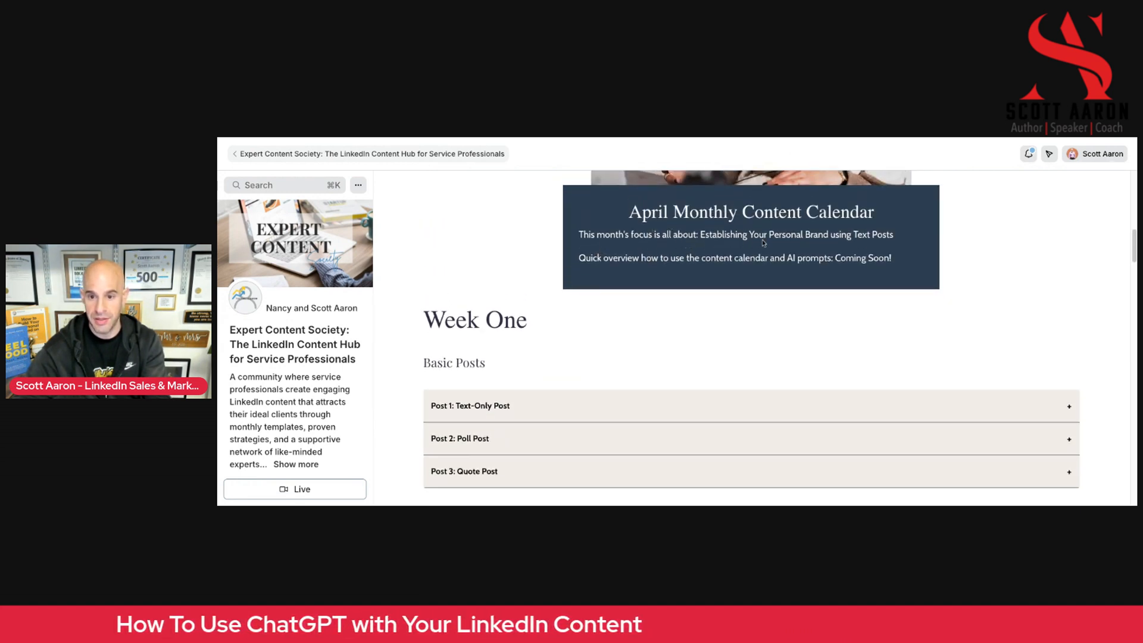
Look through the April Monthly Content Calendar's weekly lists of basic and advanced posts
{"action": "scroll", "coordinate": [630, 324], "scroll_direction": "down", "scroll_amount": 1}
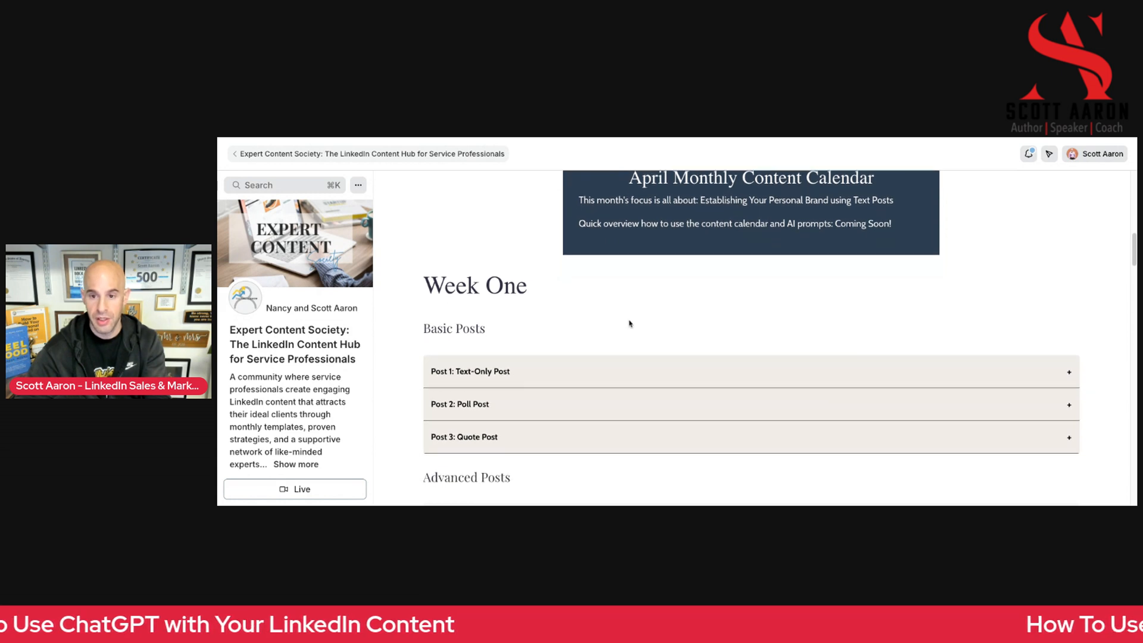
{"action": "scroll", "coordinate": [630, 325], "scroll_direction": "down", "scroll_amount": 1}
{"action": "scroll", "coordinate": [627, 354], "scroll_direction": "down", "scroll_amount": 3}
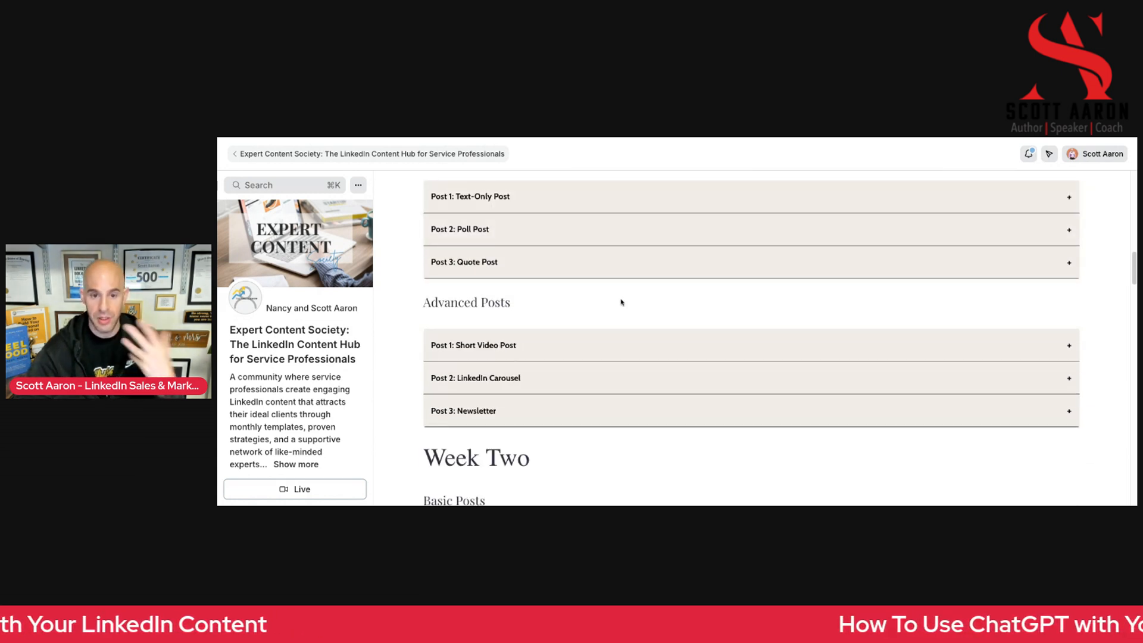
{"action": "scroll", "coordinate": [544, 282], "scroll_direction": "up", "scroll_amount": 1}
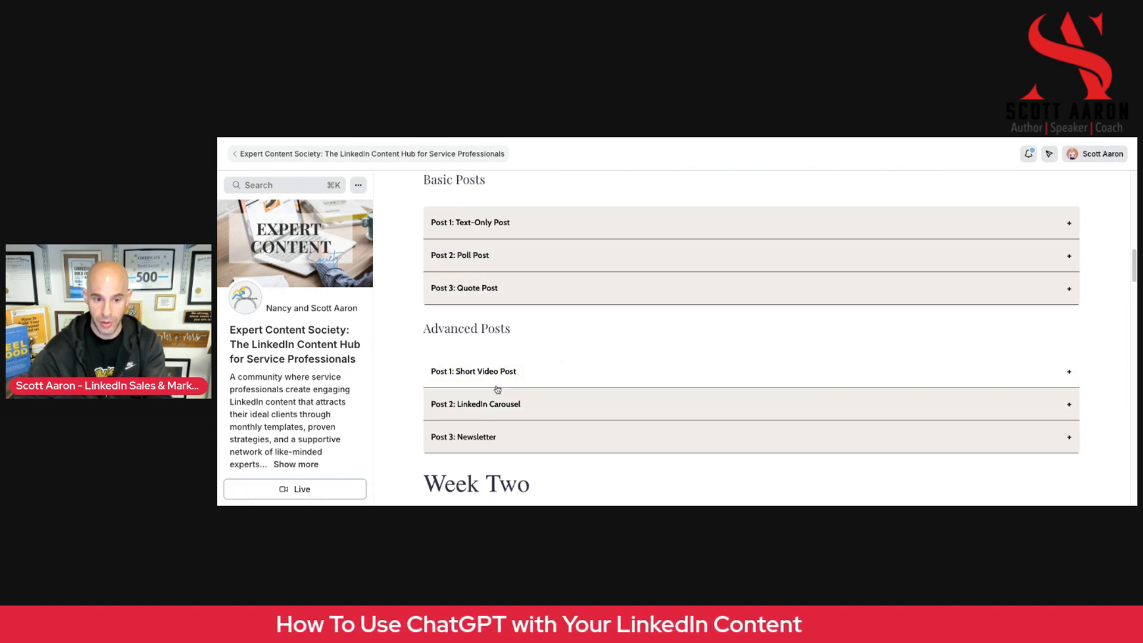
{"action": "scroll", "coordinate": [505, 398], "scroll_direction": "up", "scroll_amount": 2}
{"action": "scroll", "coordinate": [530, 429], "scroll_direction": "down", "scroll_amount": 8}
{"action": "scroll", "coordinate": [536, 439], "scroll_direction": "down", "scroll_amount": 2}
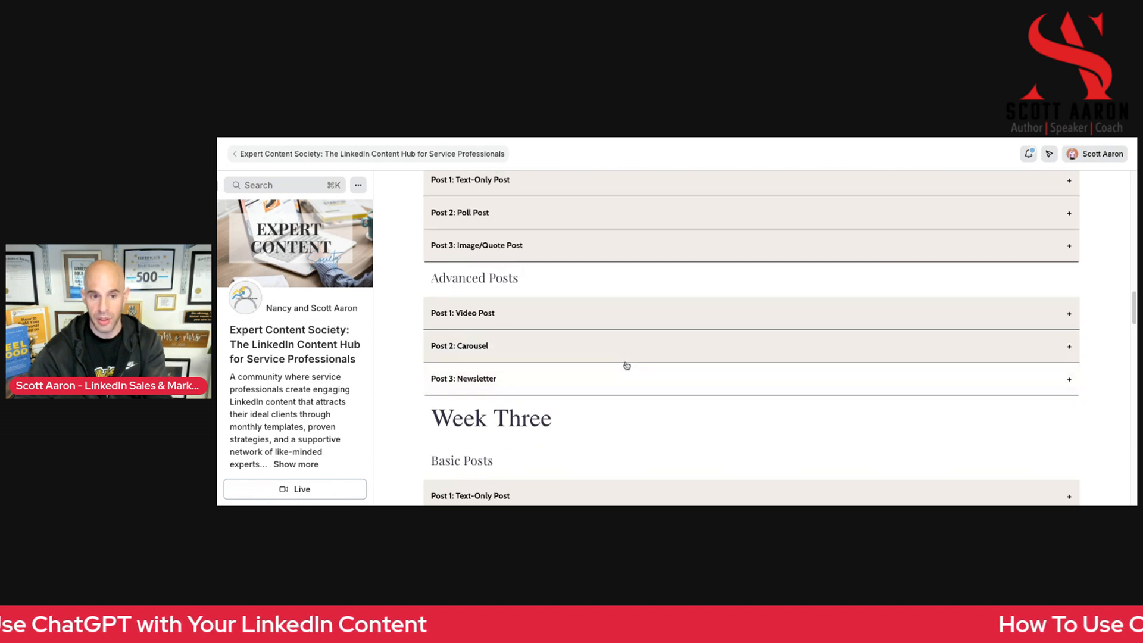
{"action": "scroll", "coordinate": [623, 365], "scroll_direction": "up", "scroll_amount": 10}
{"action": "scroll", "coordinate": [623, 367], "scroll_direction": "up", "scroll_amount": 1}
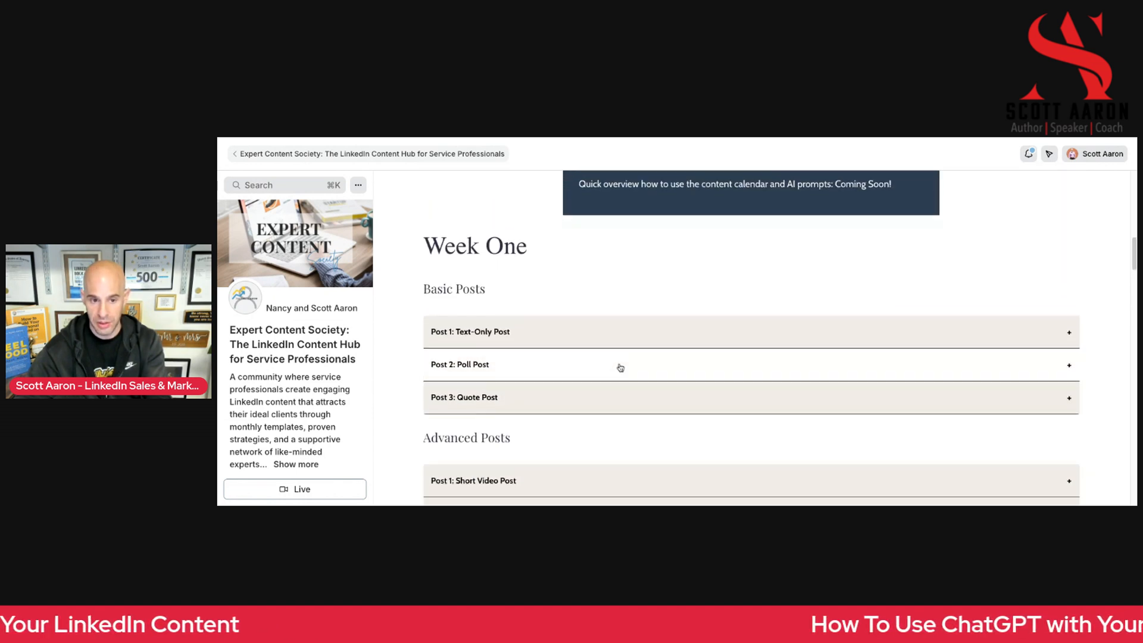
{"action": "scroll", "coordinate": [625, 366], "scroll_direction": "down", "scroll_amount": 6}
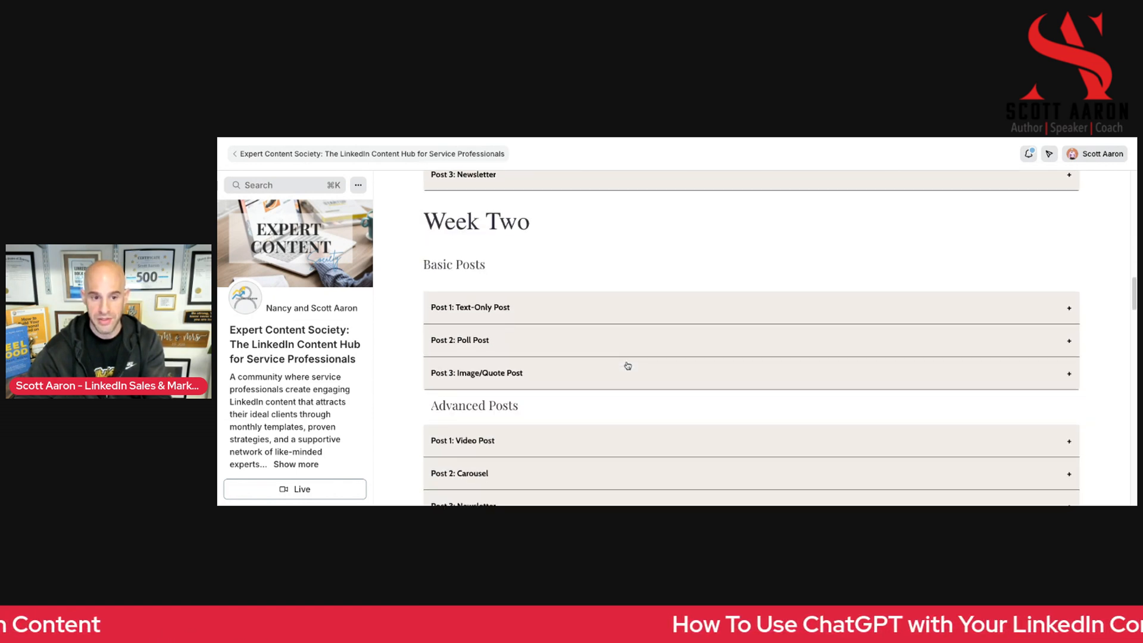
Expand Post 1: Text-Only Post under Week Two's Basic Posts and review its topic, purpose and example post
{"action": "left_click", "coordinate": [445, 301]}
{"action": "scroll", "coordinate": [709, 363], "scroll_direction": "down", "scroll_amount": 1}
{"action": "scroll", "coordinate": [709, 364], "scroll_direction": "down", "scroll_amount": 1}
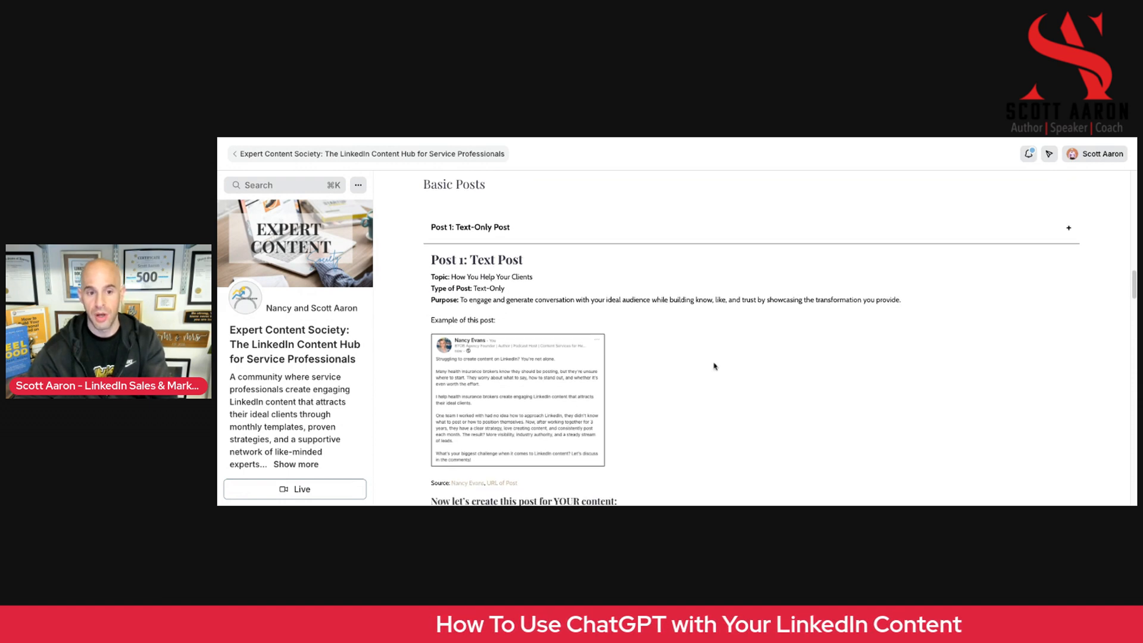
{"action": "scroll", "coordinate": [717, 357], "scroll_direction": "down", "scroll_amount": 1}
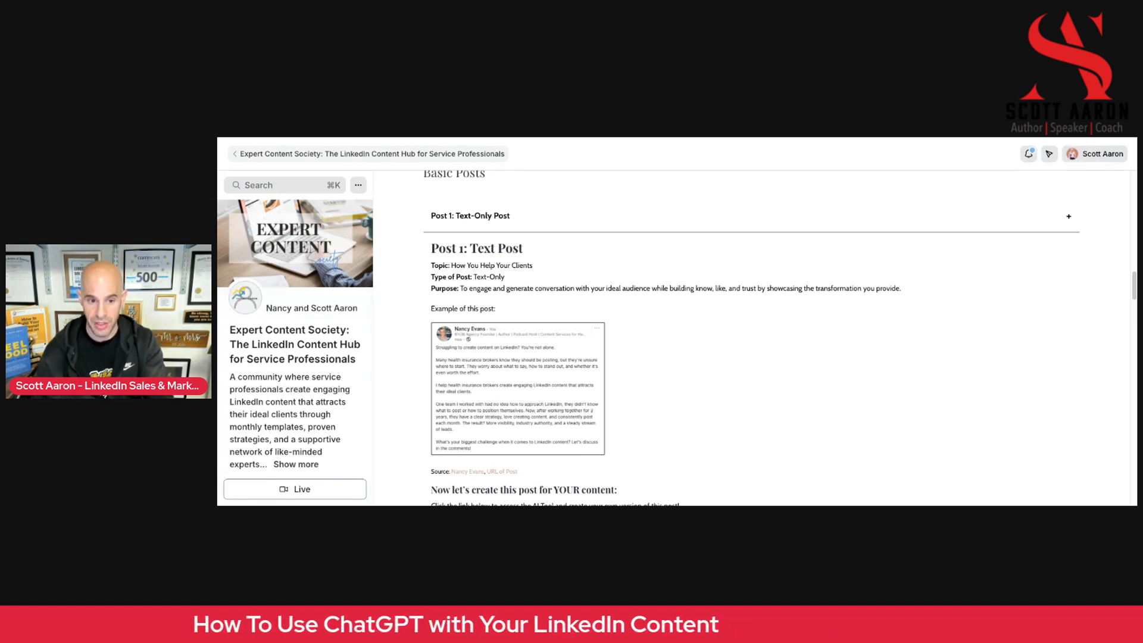
{"action": "scroll", "coordinate": [752, 338], "scroll_direction": "up", "scroll_amount": 1}
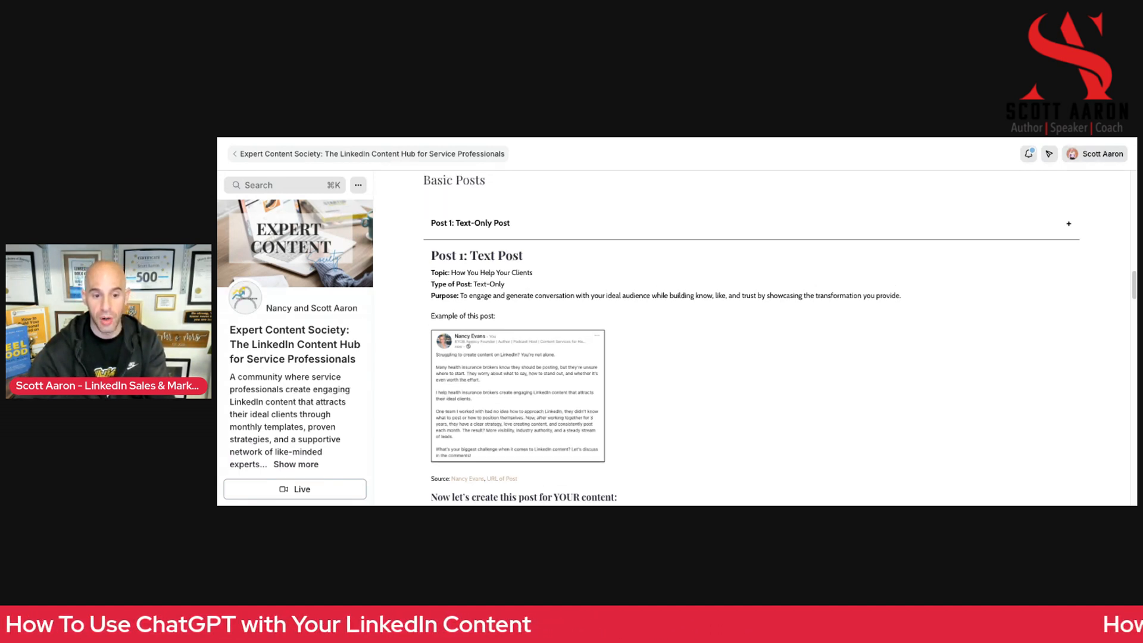
{"action": "scroll", "coordinate": [448, 302], "scroll_direction": "up", "scroll_amount": 1}
Open the text post's linked AI Tool in ChatGPT and begin its conversation with the "Get Started!" prompt
{"action": "scroll", "coordinate": [447, 302], "scroll_direction": "down", "scroll_amount": 4}
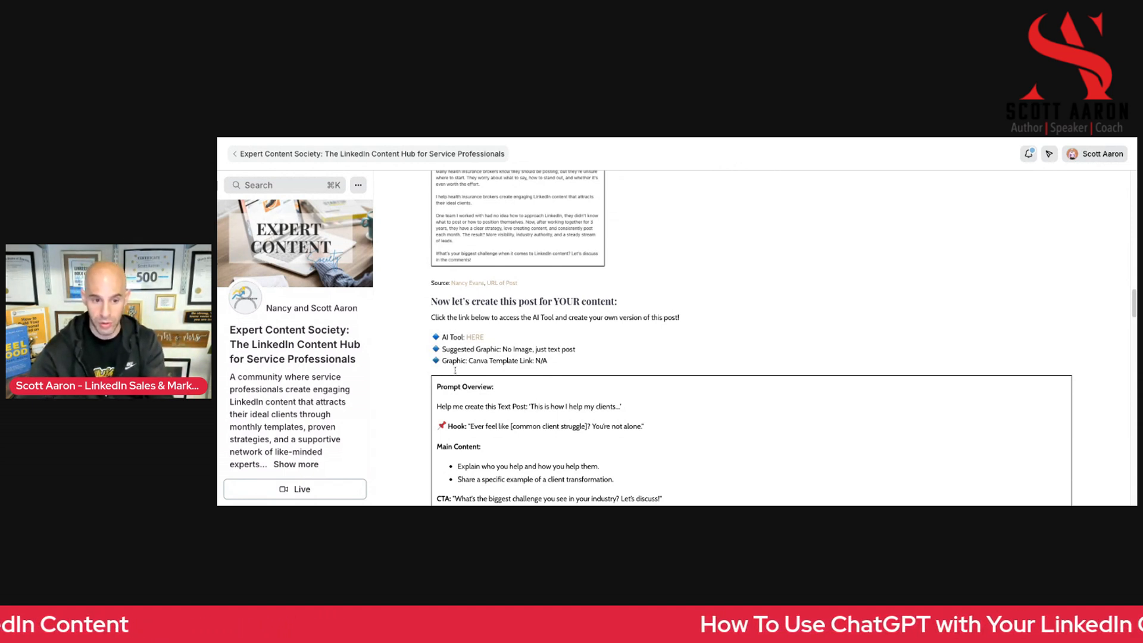
{"action": "left_click", "coordinate": [475, 337]}
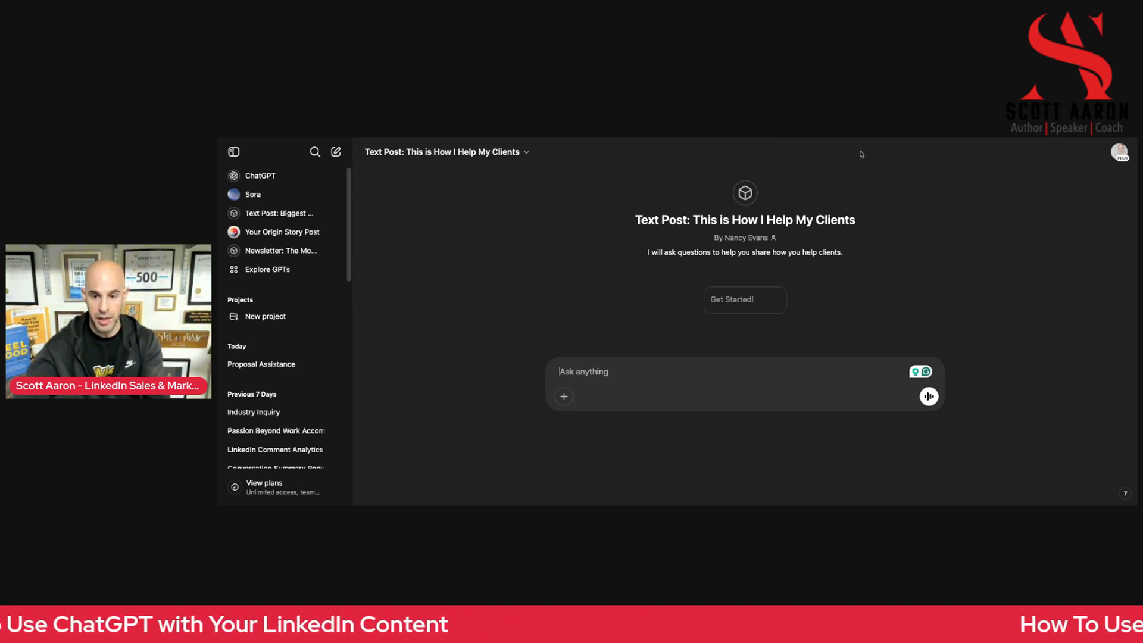
{"action": "left_click", "coordinate": [727, 308]}
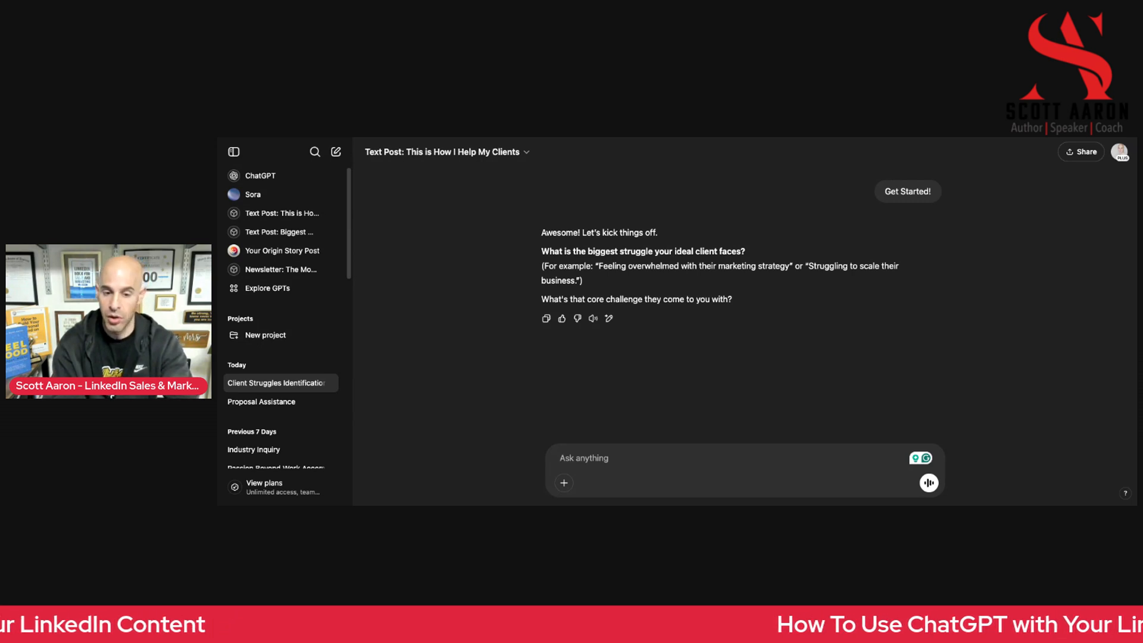
Begin answering the struggle question with "they come to me for help with LinkedIn in how to set up and optimize their profiles,"
{"action": "type", "text": "they come"}
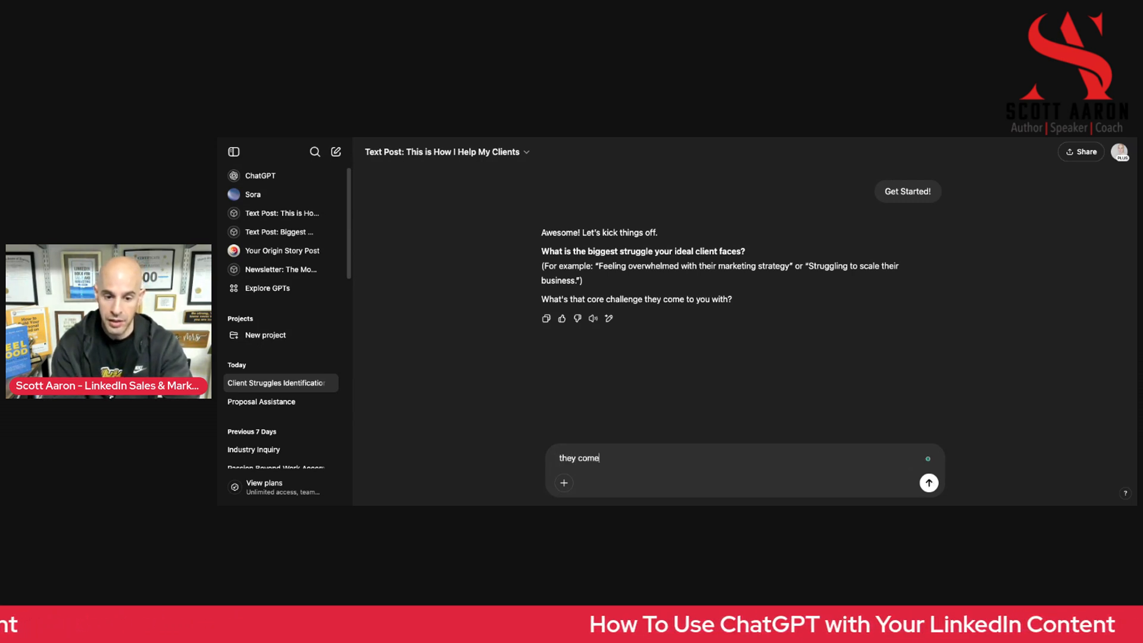
{"action": "type", "text": " to me for help "}
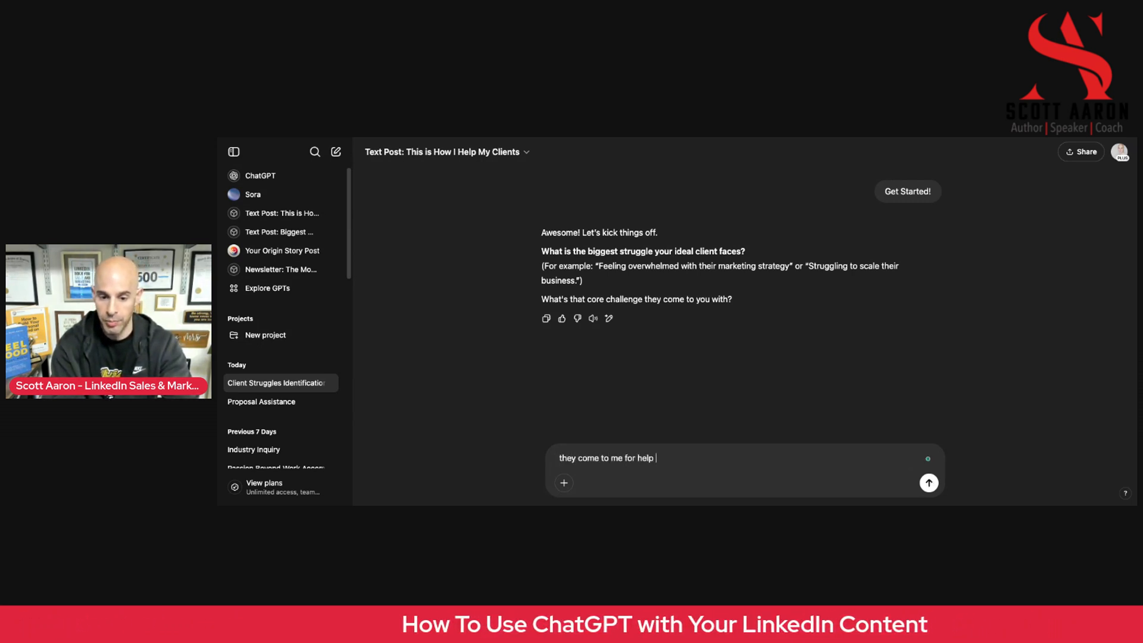
{"action": "type", "text": "with LinkedIn "}
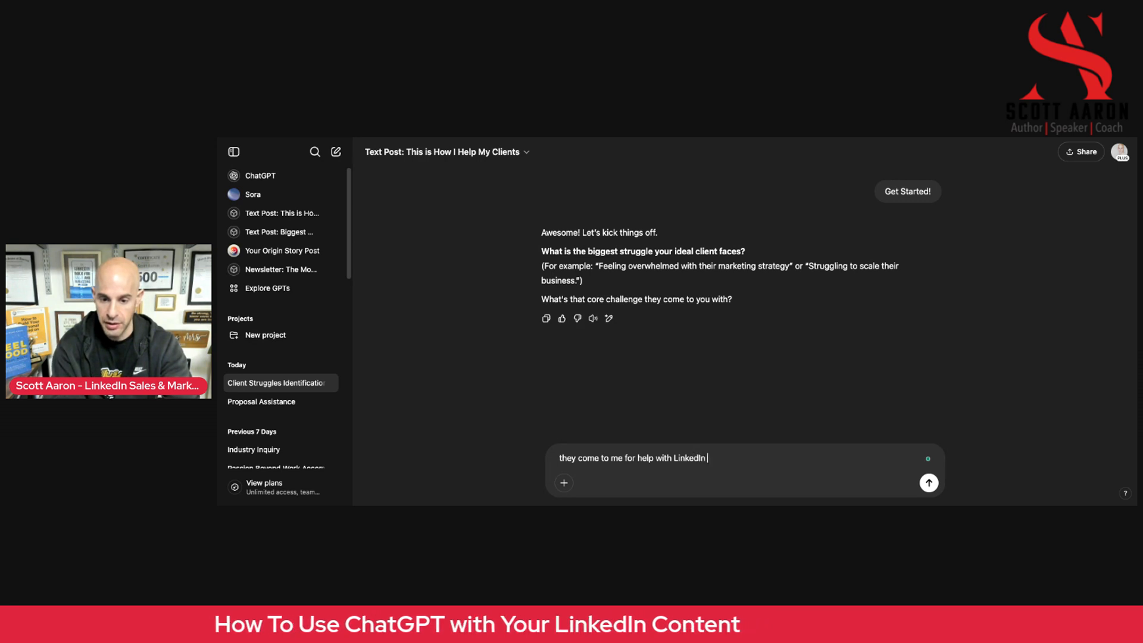
{"action": "type", "text": "in how to set up and"}
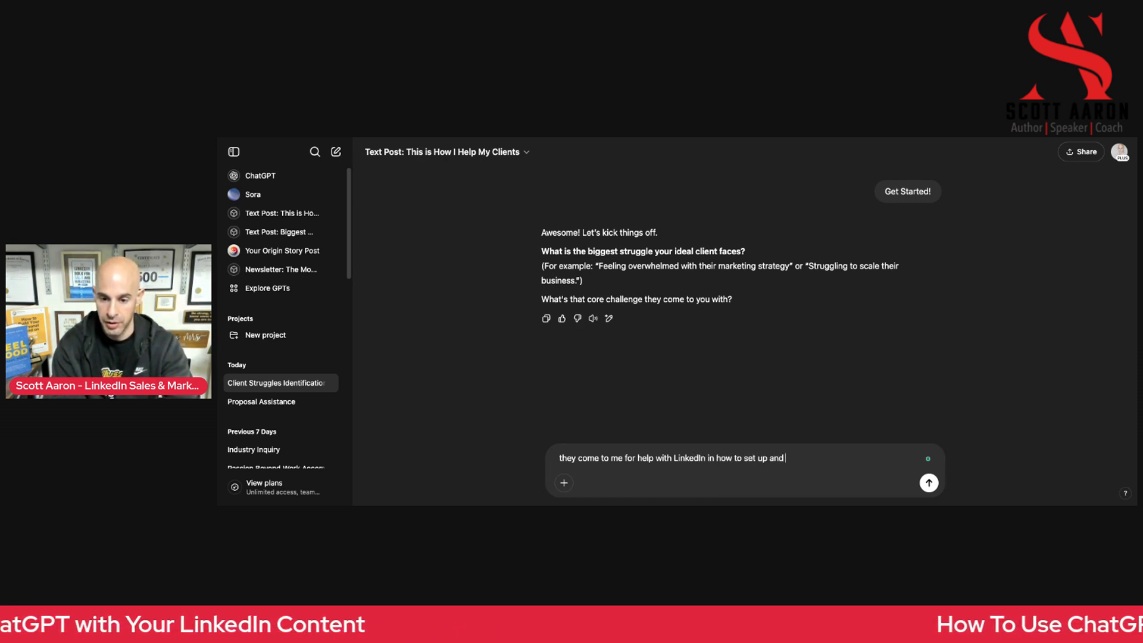
{"action": "type", "text": " optimize their profie"}
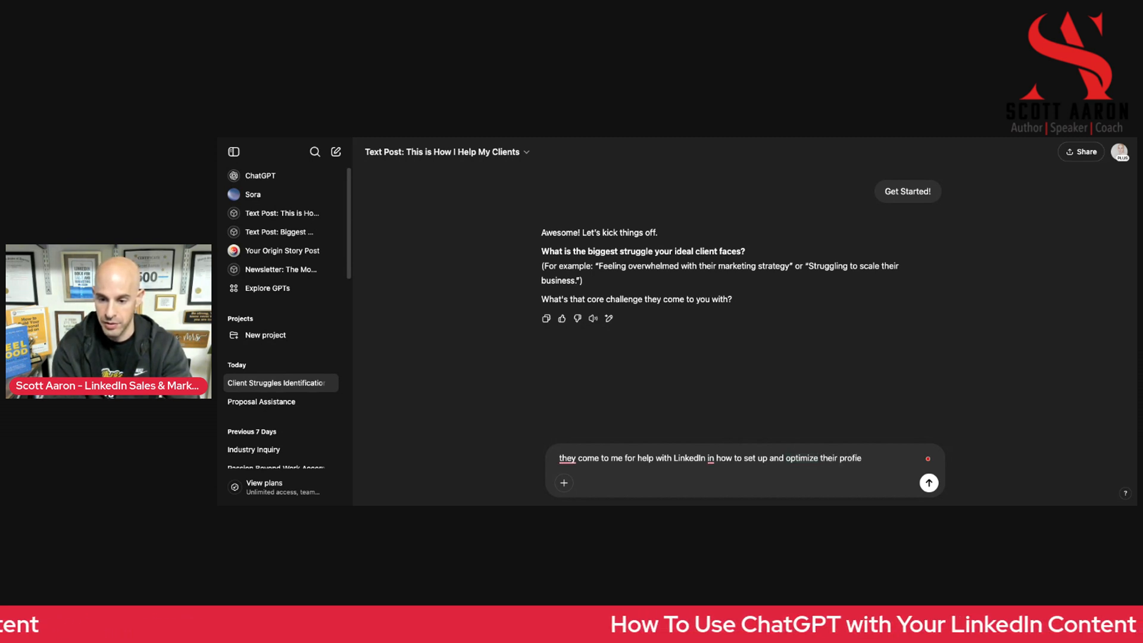
{"action": "key", "text": "BackSpace"}
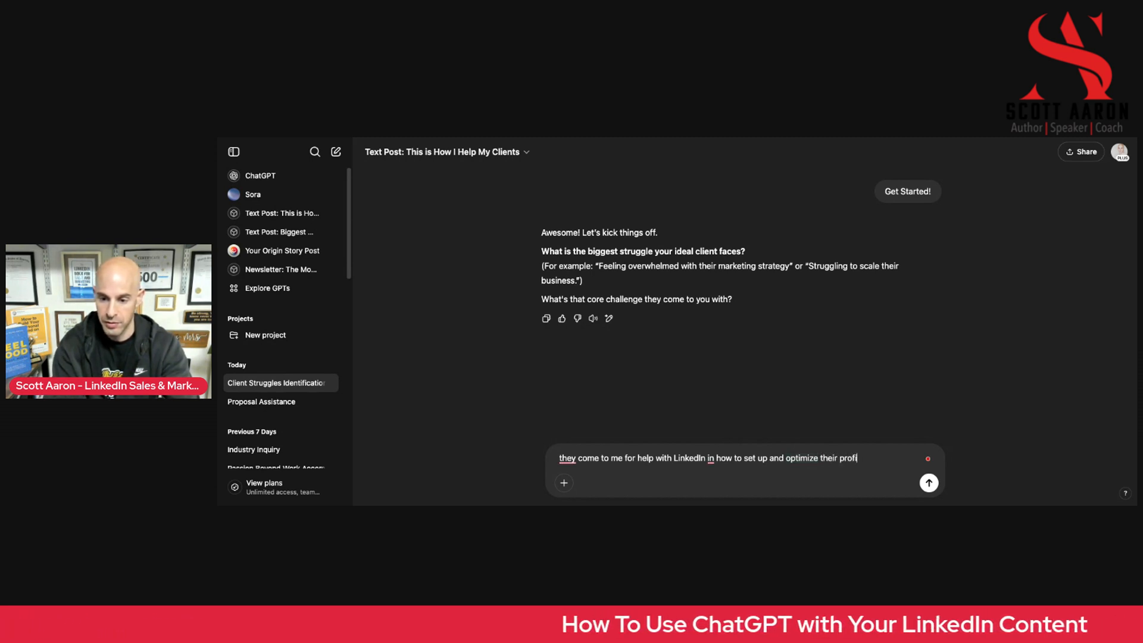
{"action": "type", "text": "les, "}
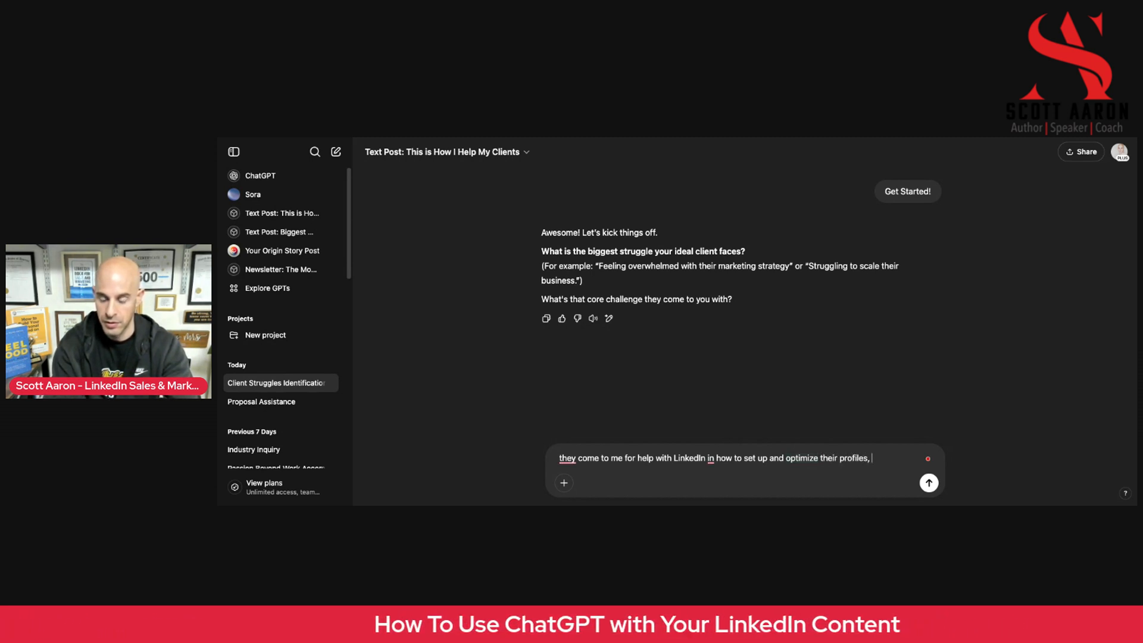
{"action": "type", "text": "build the right kind of "}
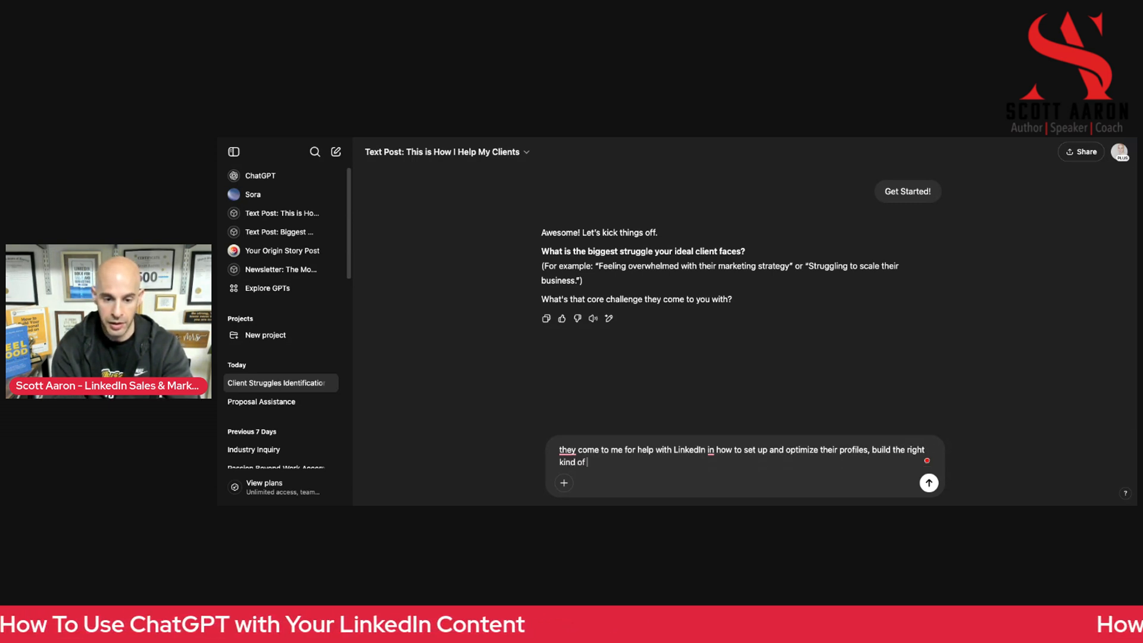
{"action": "type", "text": "netowkr,"}
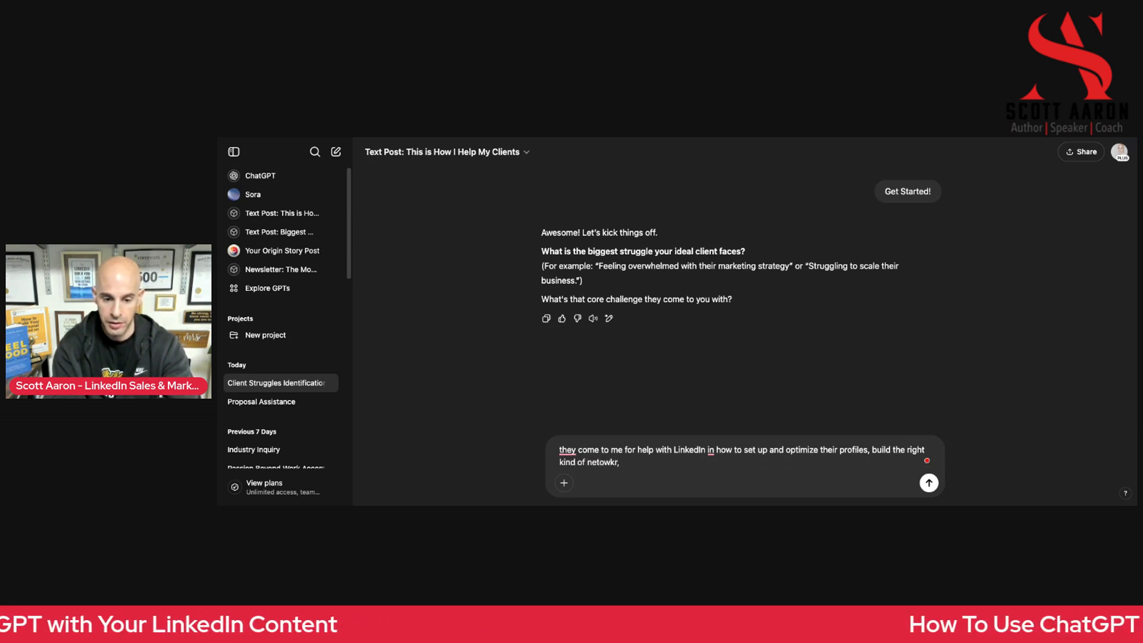
Complete the answer with "build the right kind of network, create engaging content, and generate leads and sales." and send it
{"action": "key", "text": "BackSpace"}
{"action": "key", "text": "BackSpace"}
{"action": "type", "text": "work,"}
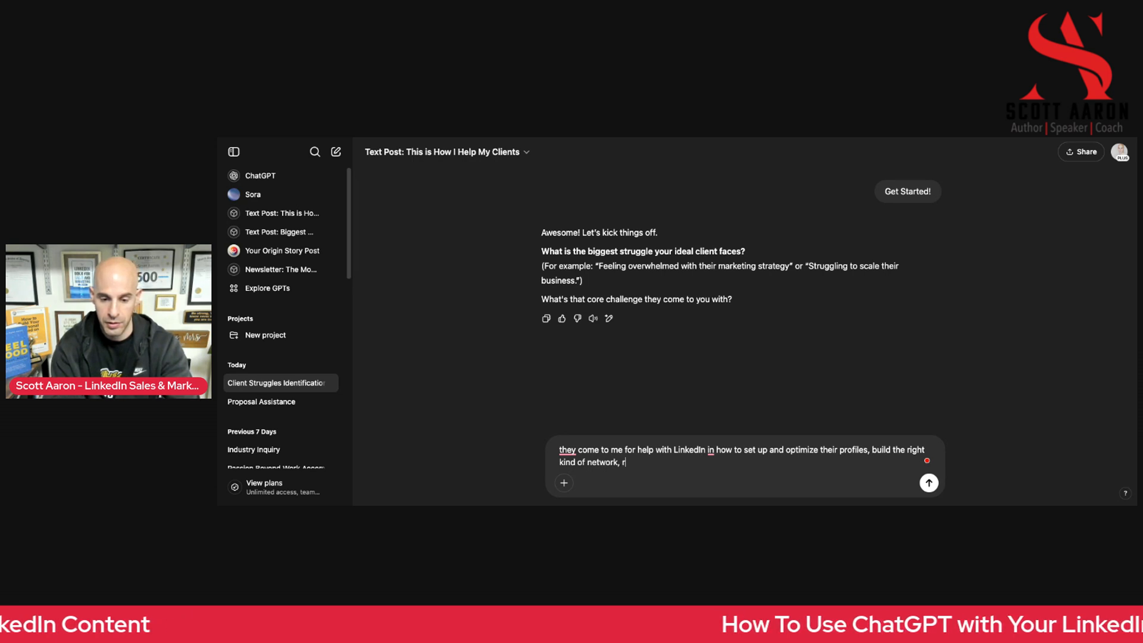
{"action": "type", "text": " cre"}
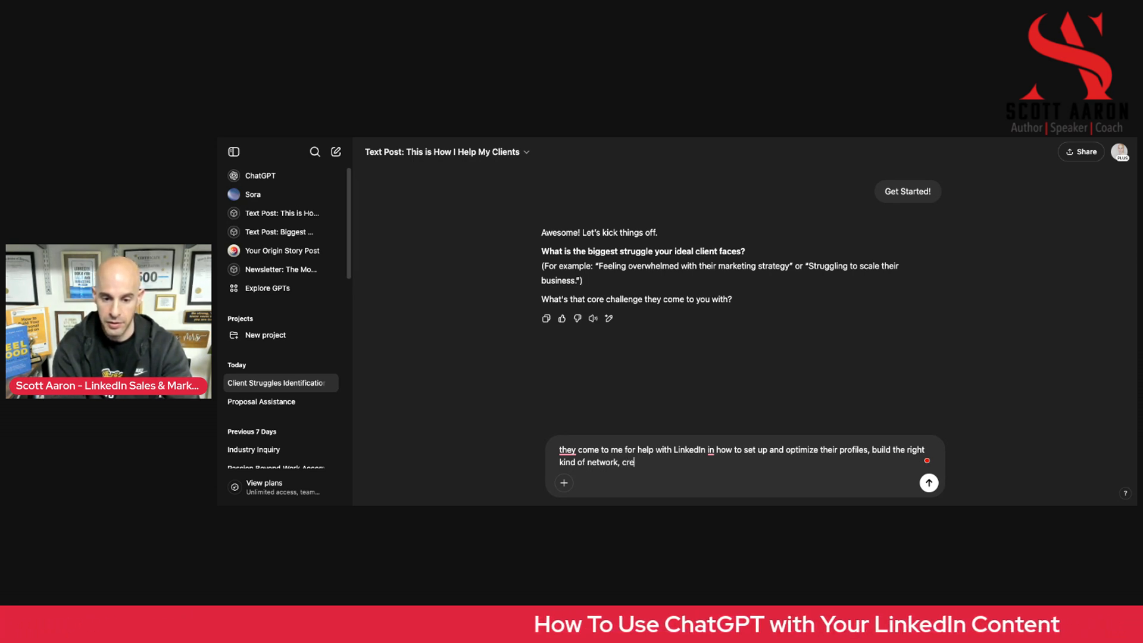
{"action": "type", "text": "ate engagi"}
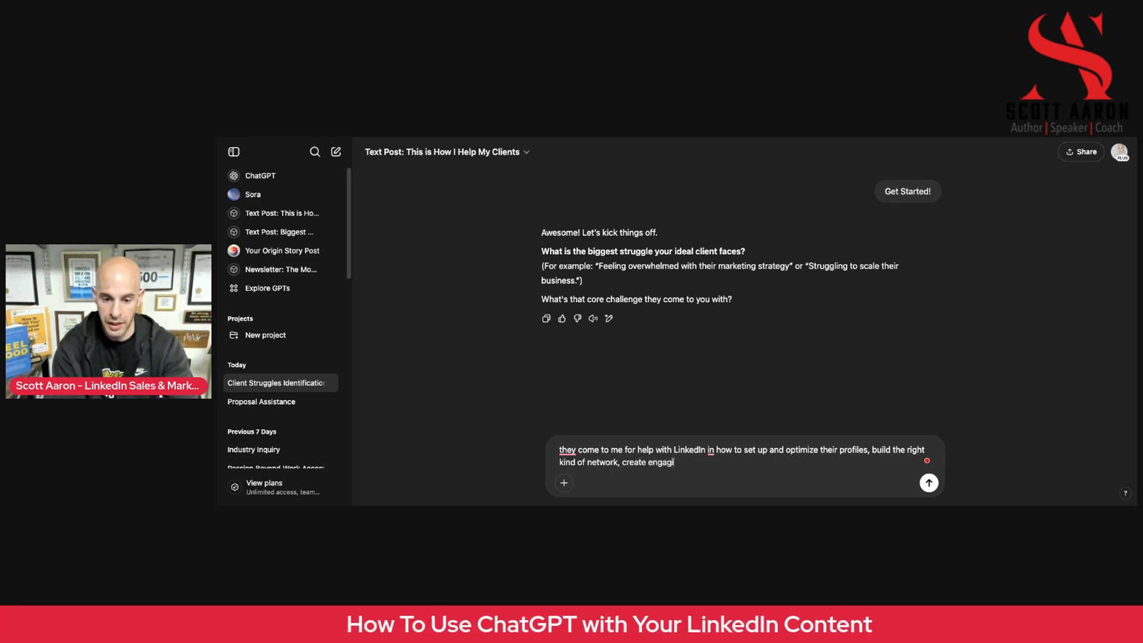
{"action": "type", "text": "ng content, and "}
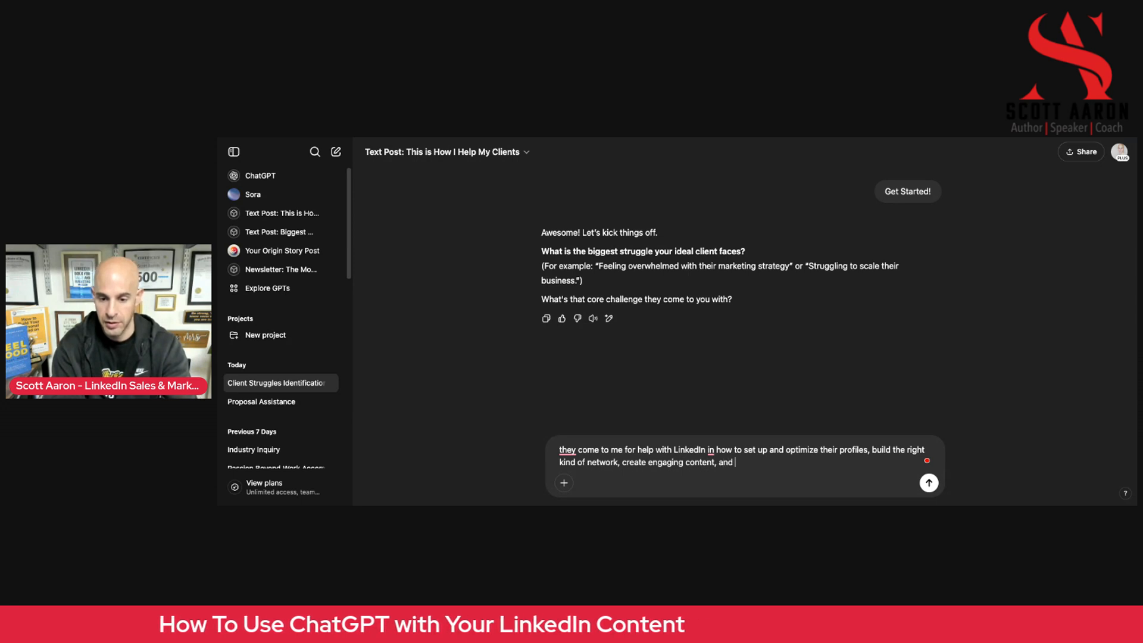
{"action": "type", "text": "geneart leads and sales."}
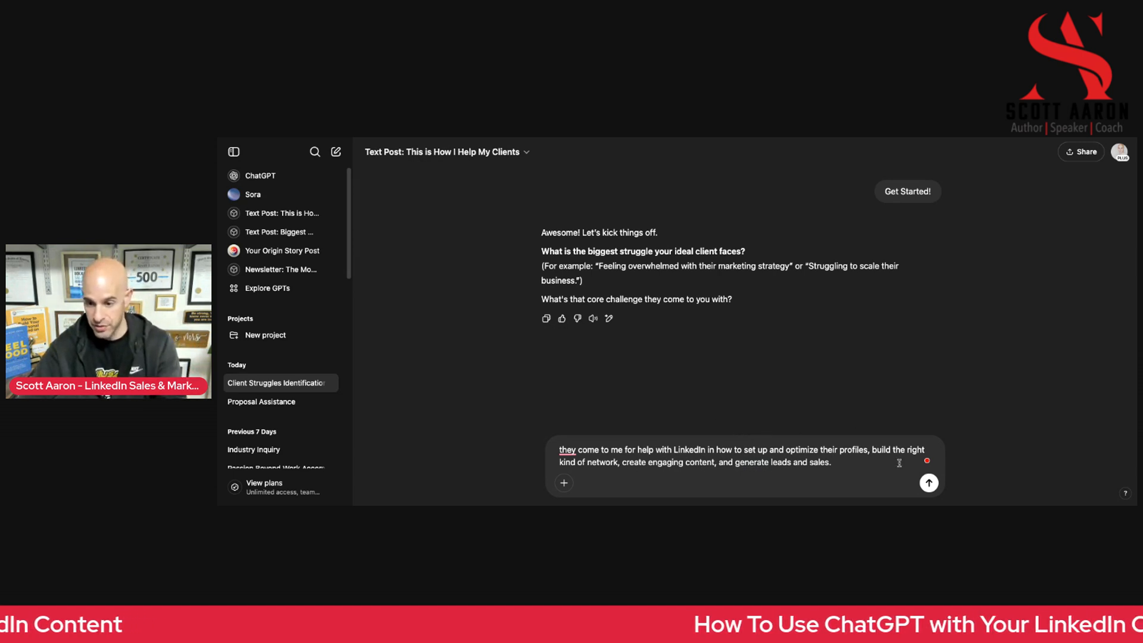
{"action": "left_click", "coordinate": [929, 483]}
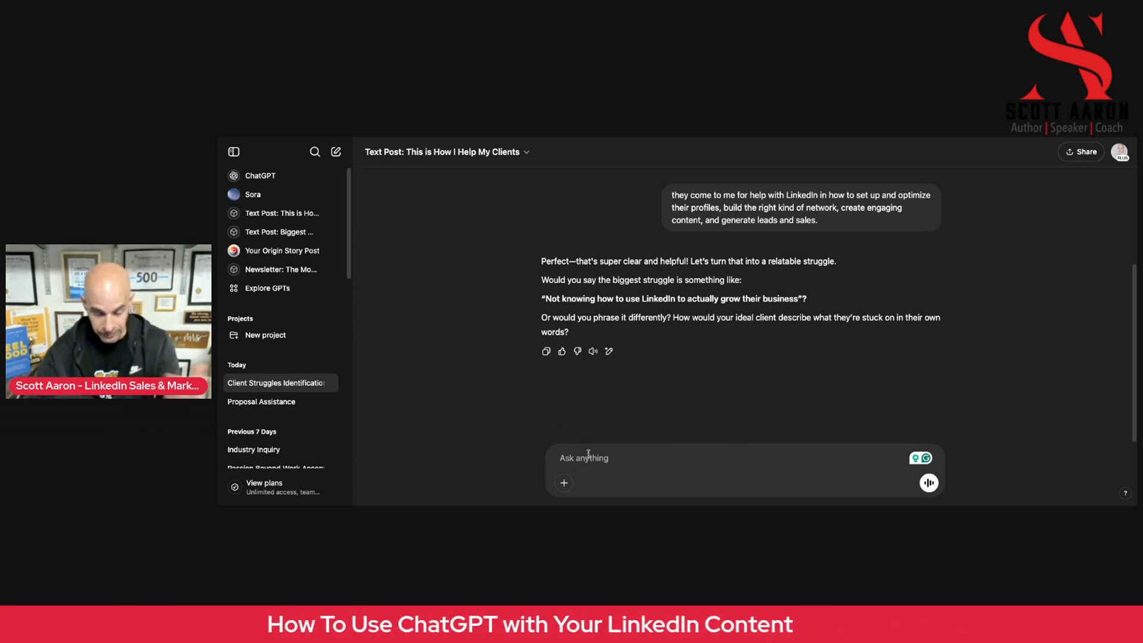
Begin the reply rephrasing the clients' struggle with "Not knowing what SEO keywords to put in their profiles,"
{"action": "type", "text": "N"}
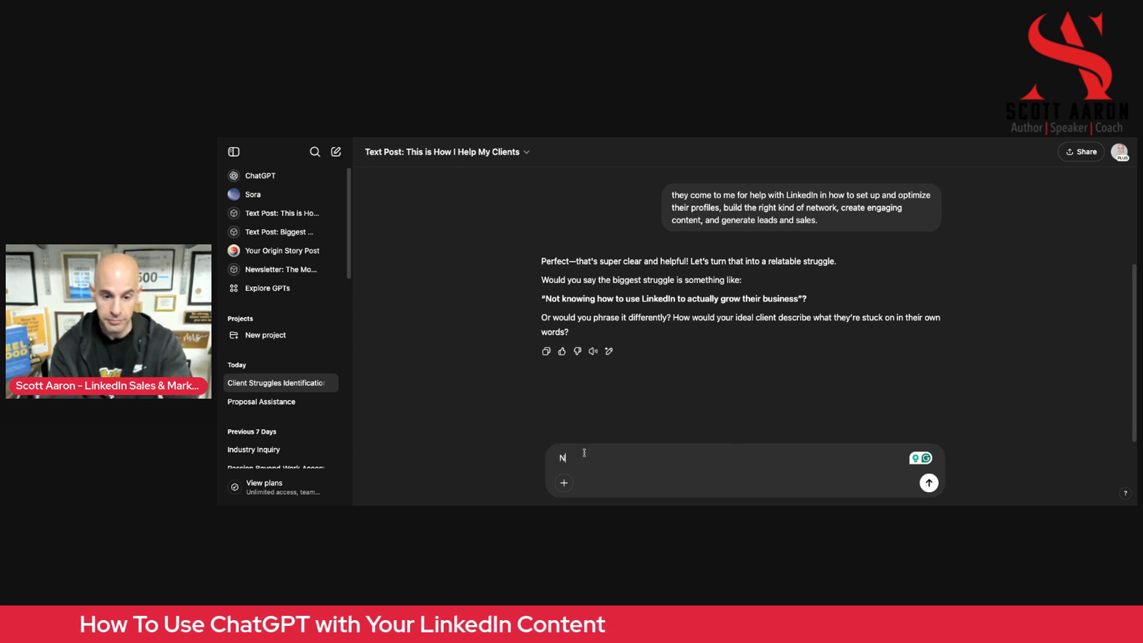
{"action": "type", "text": "o kno"}
{"action": "key", "text": "BackSpace"}
{"action": "key", "text": "BackSpace"}
{"action": "key", "text": "BackSpace"}
{"action": "key", "text": "BackSpace"}
{"action": "type", "text": "t knowing"}
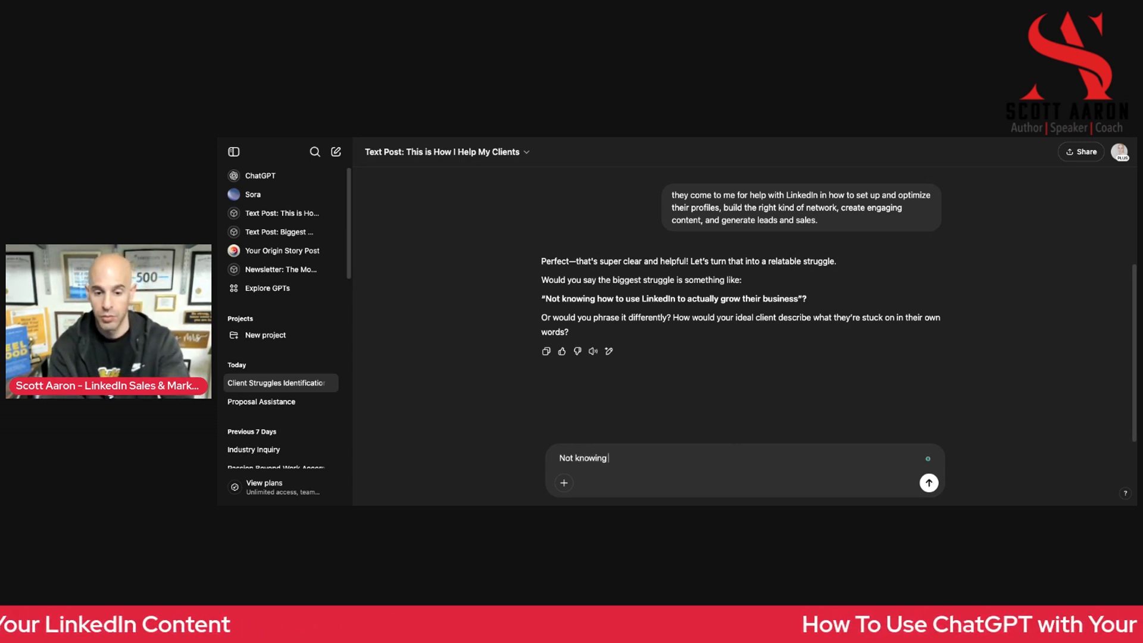
{"action": "type", "text": " what SEO key"}
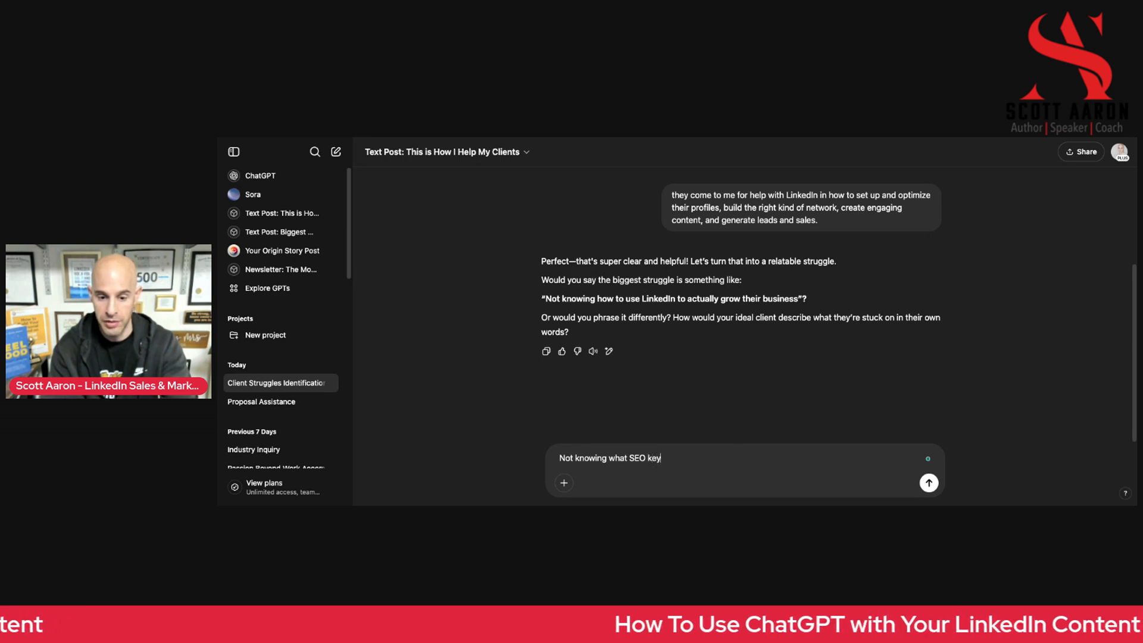
{"action": "type", "text": "words to put o"}
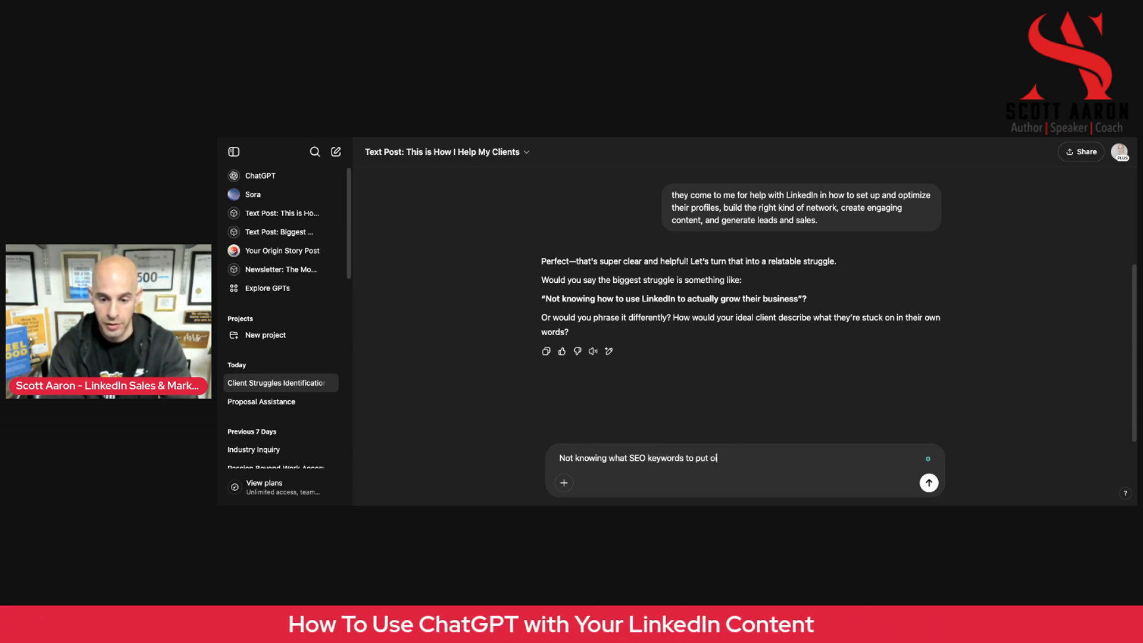
{"action": "key", "text": "BackSpace"}
{"action": "type", "text": "in their por"}
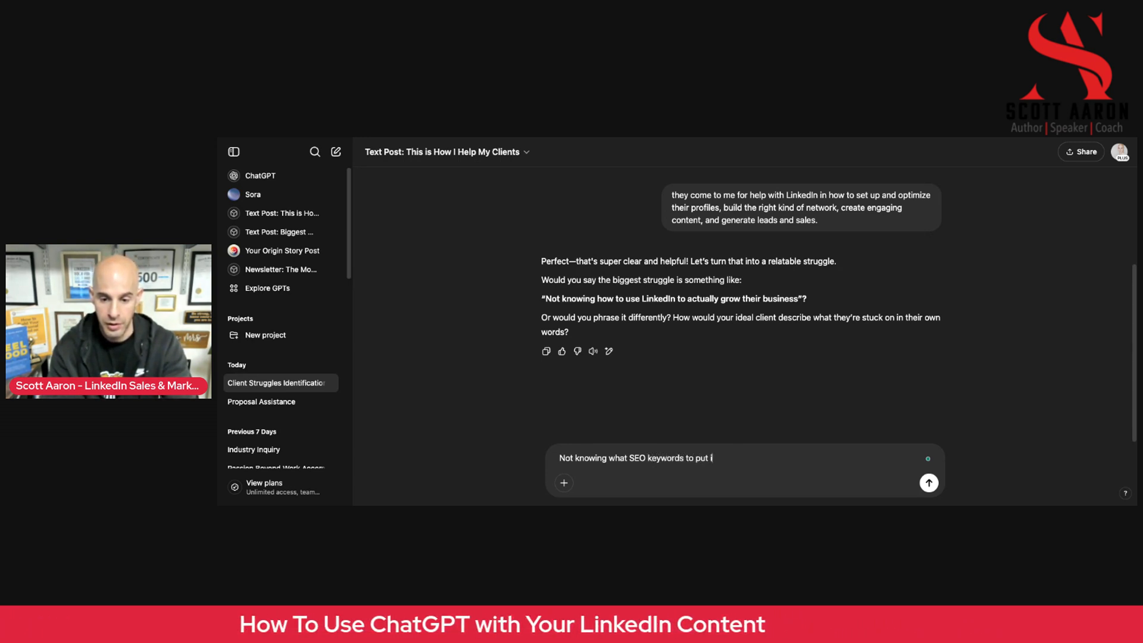
{"action": "key", "text": "BackSpace"}
{"action": "key", "text": "BackSpace"}
{"action": "type", "text": "rofiles, how t"}
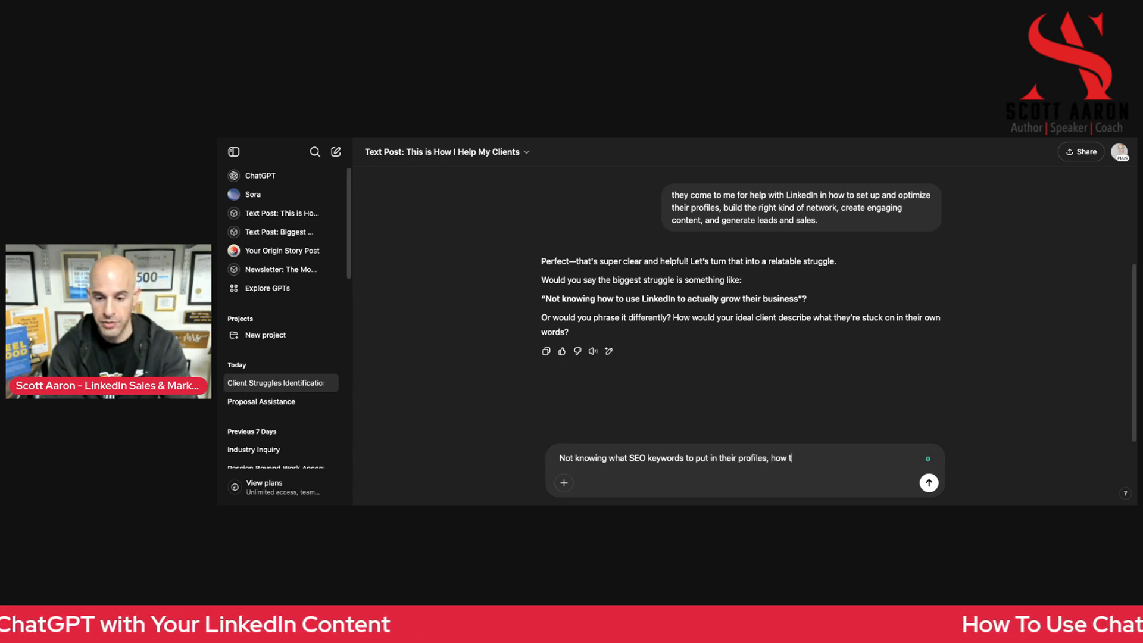
{"action": "type", "text": "o use the LinkedIn search"}
{"action": "type", "text": " enge"}
Continue the struggle reply with "how to use the LinkedIn search engine to find ideal connections"
{"action": "type", "text": "ine "}
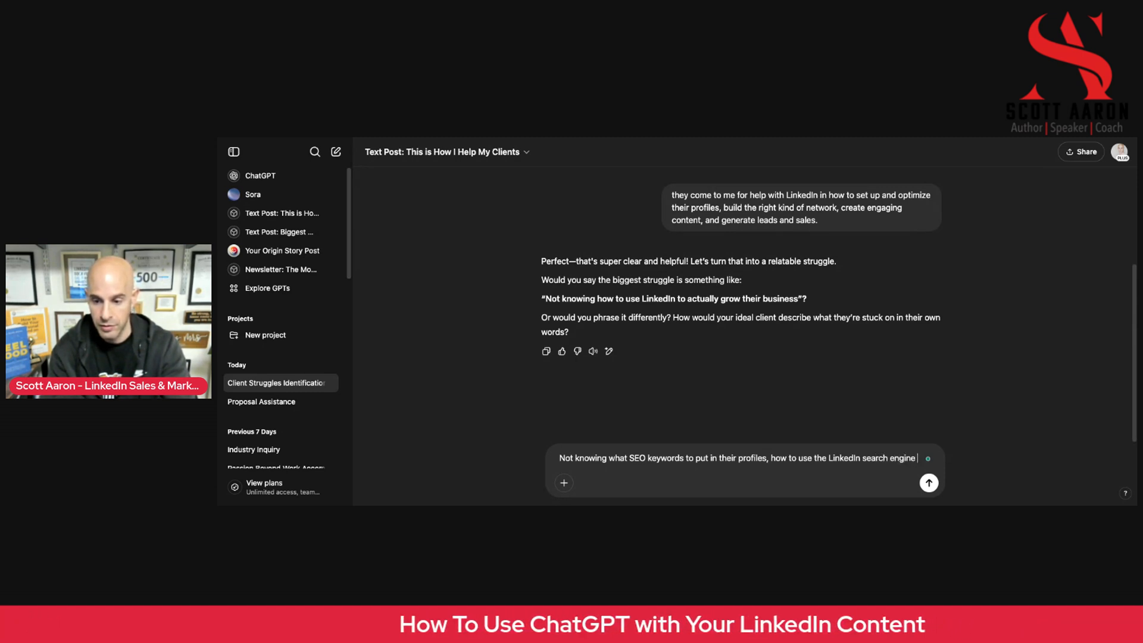
{"action": "type", "text": "to find i"}
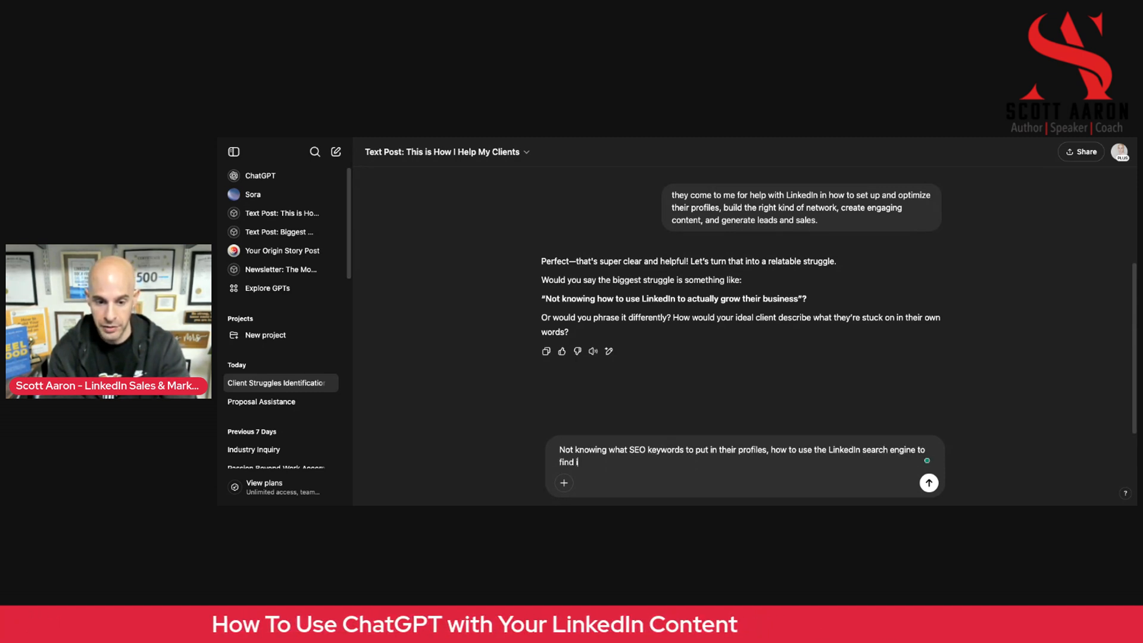
{"action": "type", "text": "deal conne"}
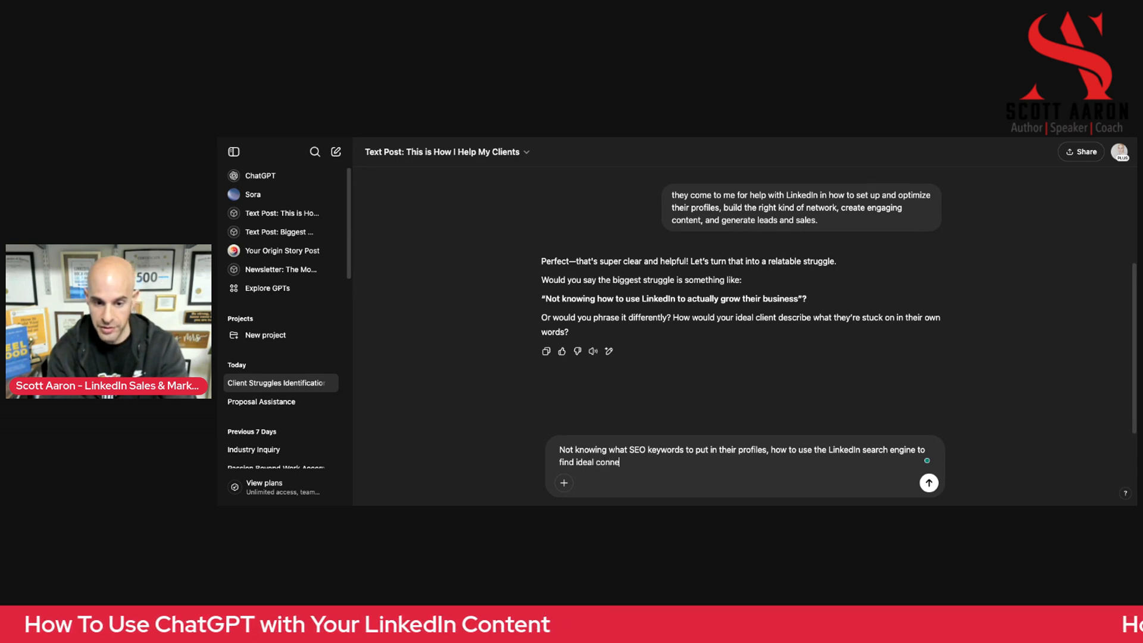
{"action": "type", "text": "ctions,"}
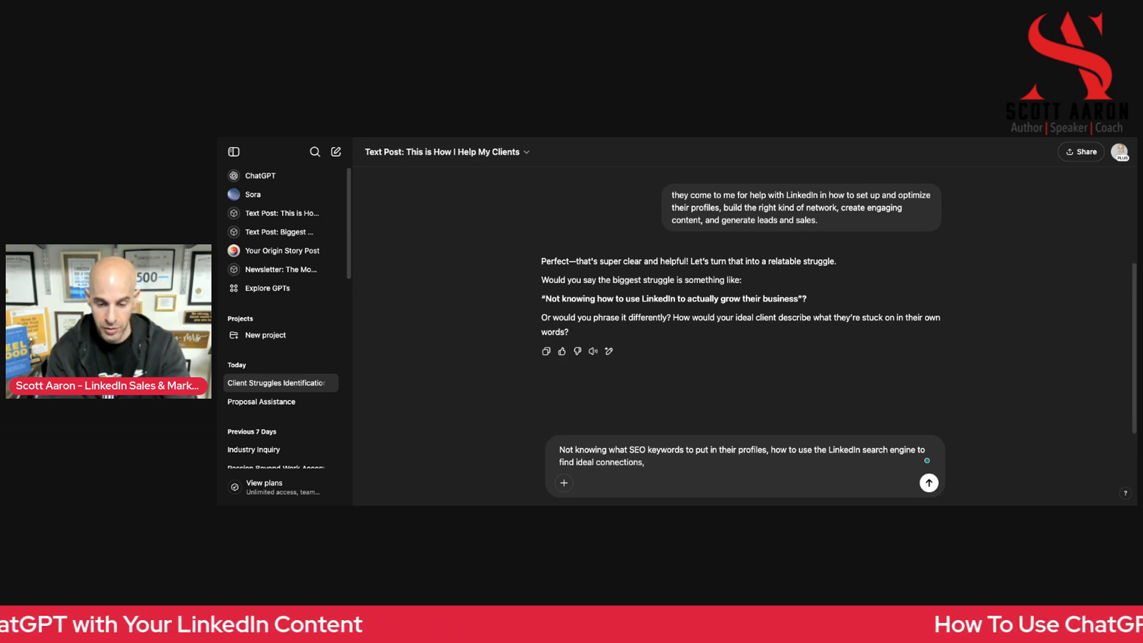
{"action": "type", "text": " what message to sa"}
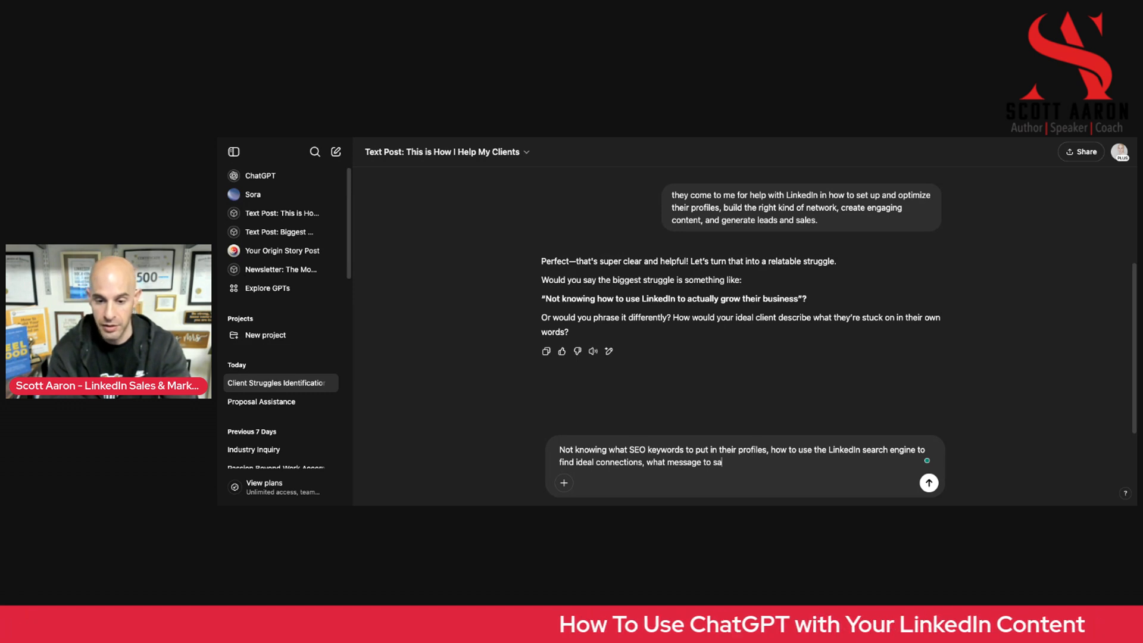
{"action": "key", "text": "BackSpace"}
{"action": "key", "text": "BackSpace"}
{"action": "type", "text": "write "}
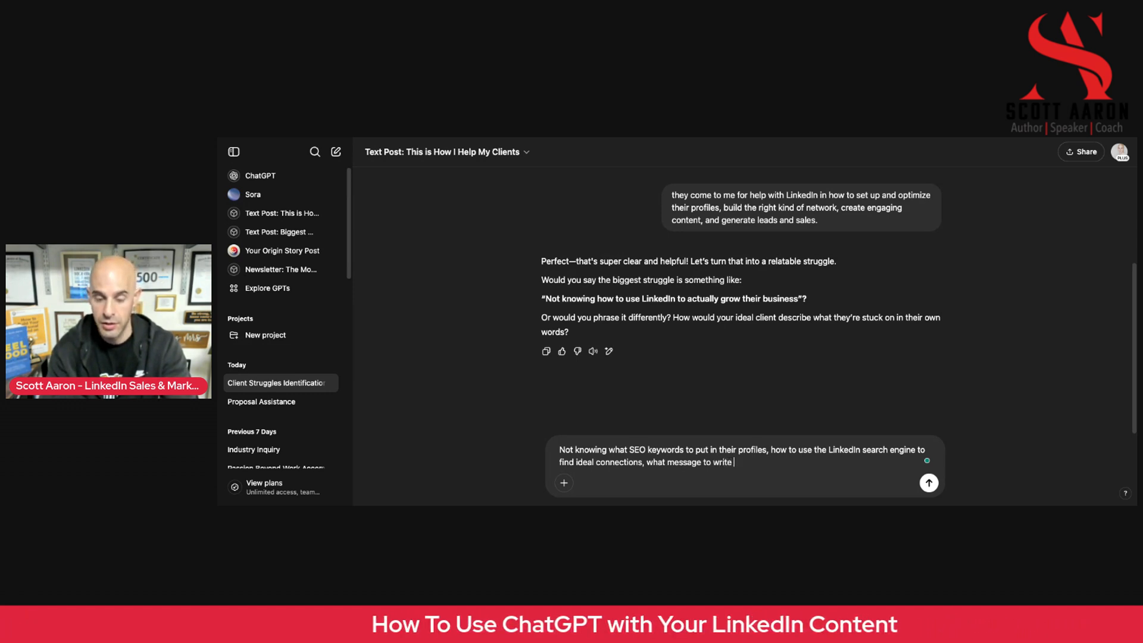
{"action": "type", "text": "to a rros"}
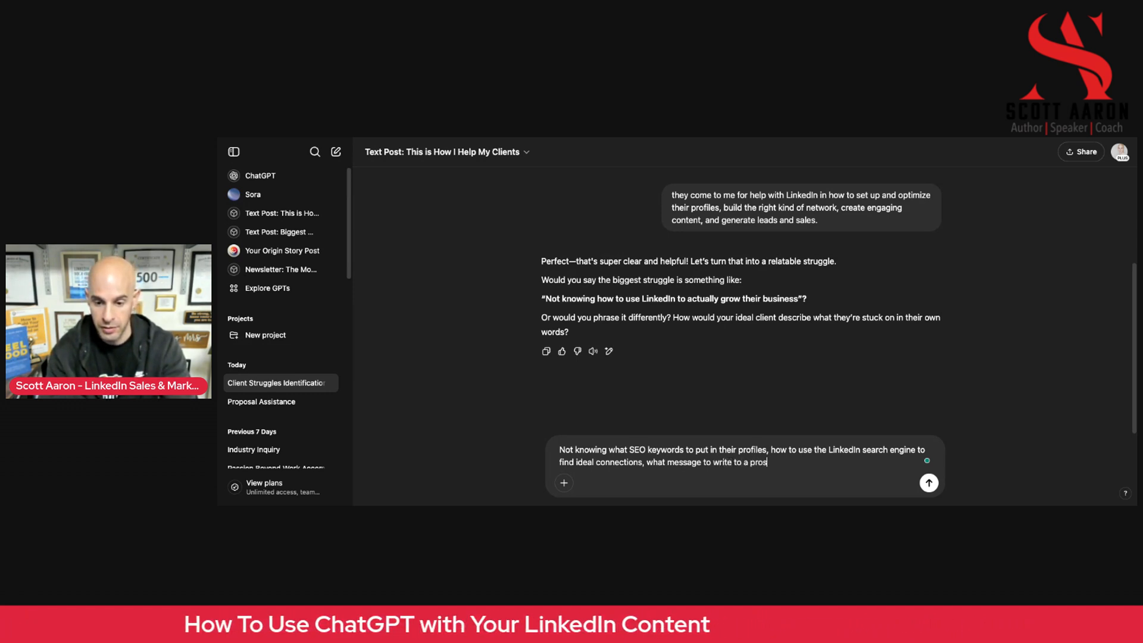
{"action": "type", "text": "pective clients,="}
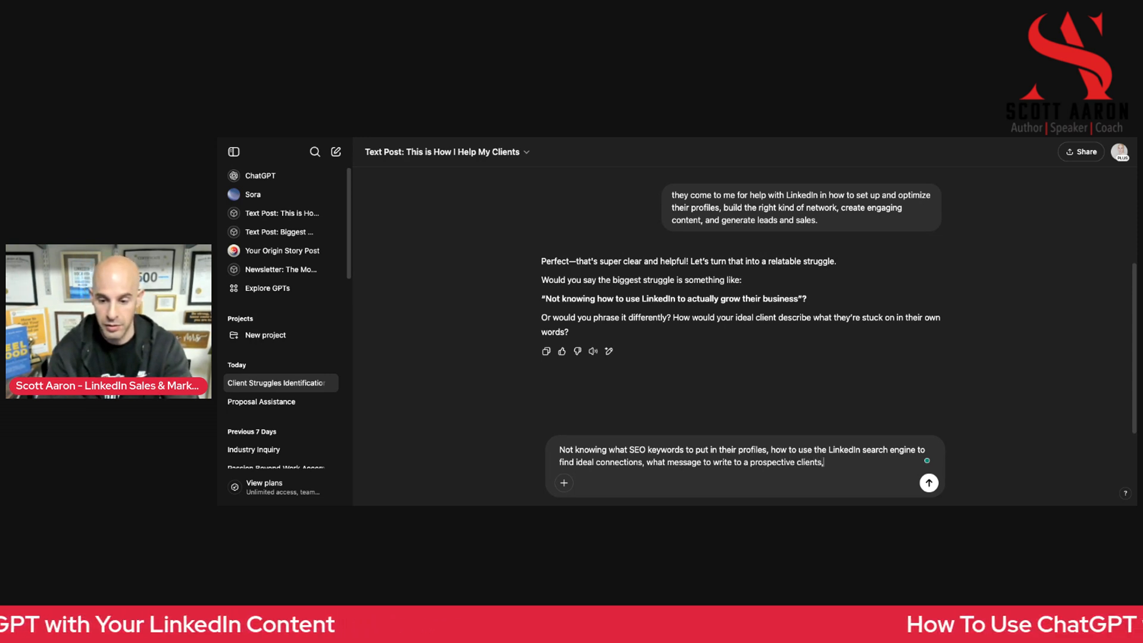
Add ", what message to write to a prospective client" to the struggle reply
{"action": "key", "text": "BackSpace"}
{"action": "key", "text": "BackSpace"}
{"action": "key", "text": "BackSpace"}
Finish the reply with ", and how often they should post per week on LinkedIn and what type of content." and send it
{"action": "type", "text": ", an"}
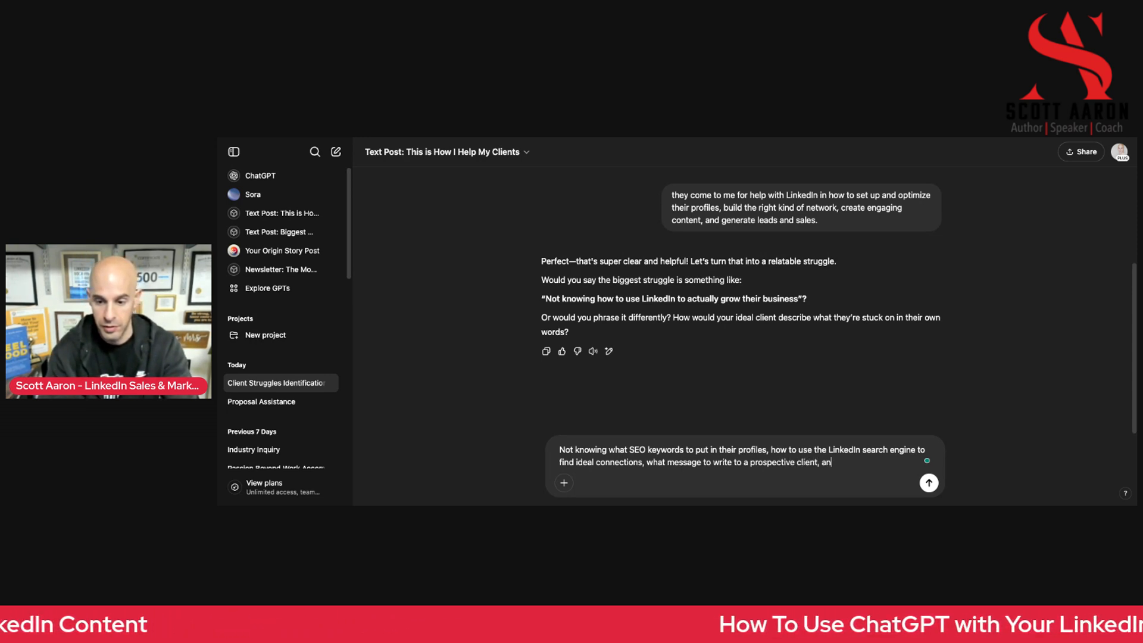
{"action": "type", "text": "d how often the"}
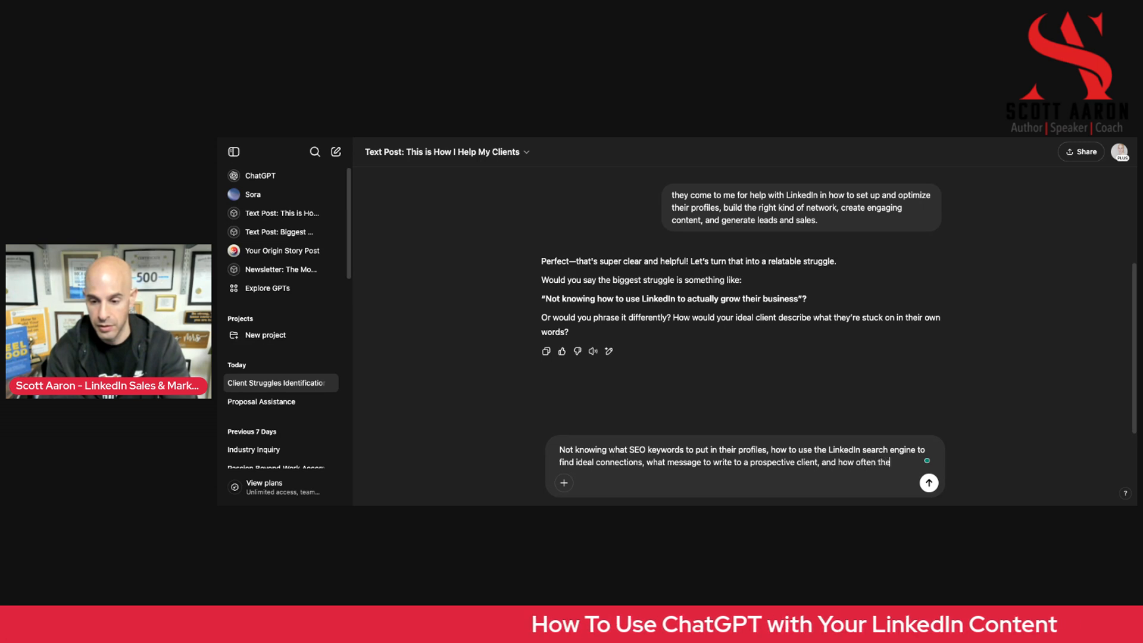
{"action": "type", "text": "y should post pe"}
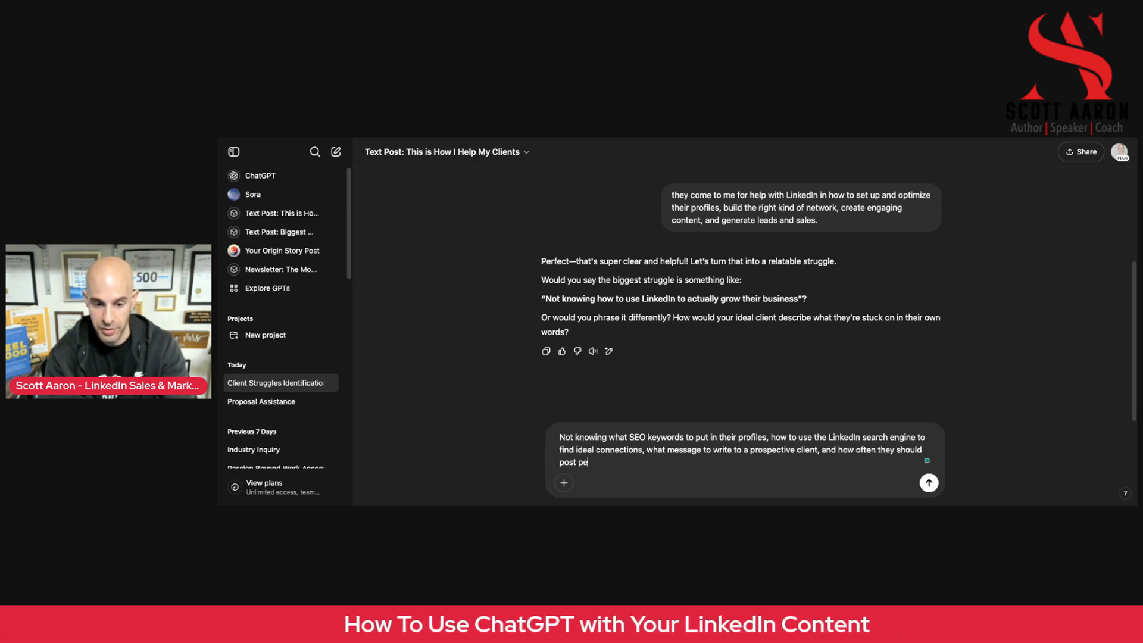
{"action": "type", "text": "r week on Linke"}
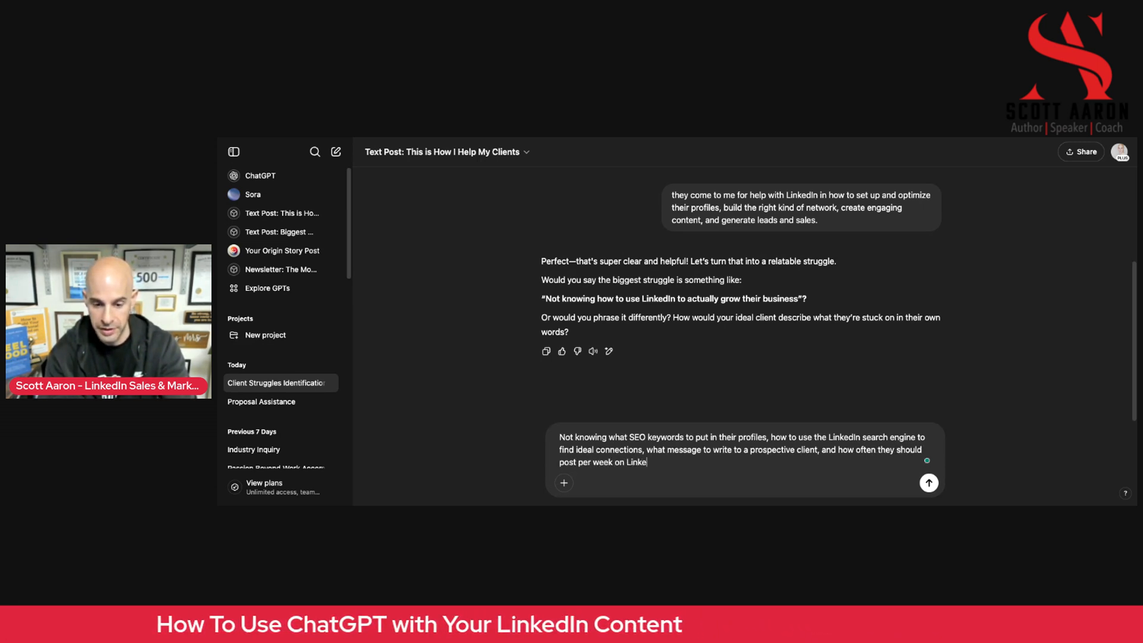
{"action": "type", "text": "dIn and what"}
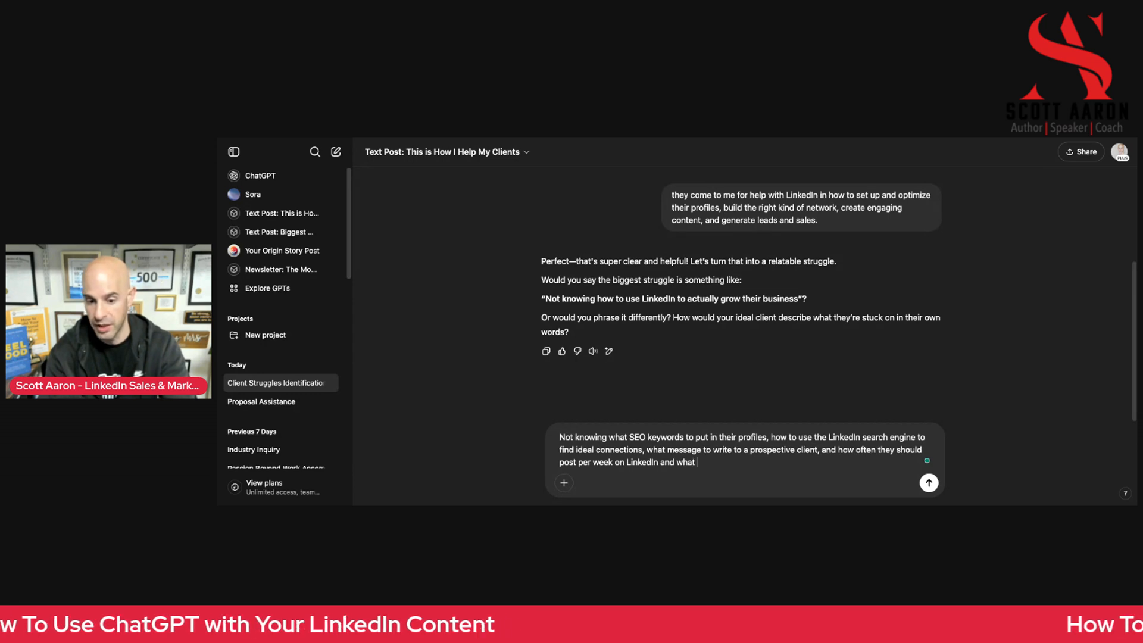
{"action": "type", "text": " type of"}
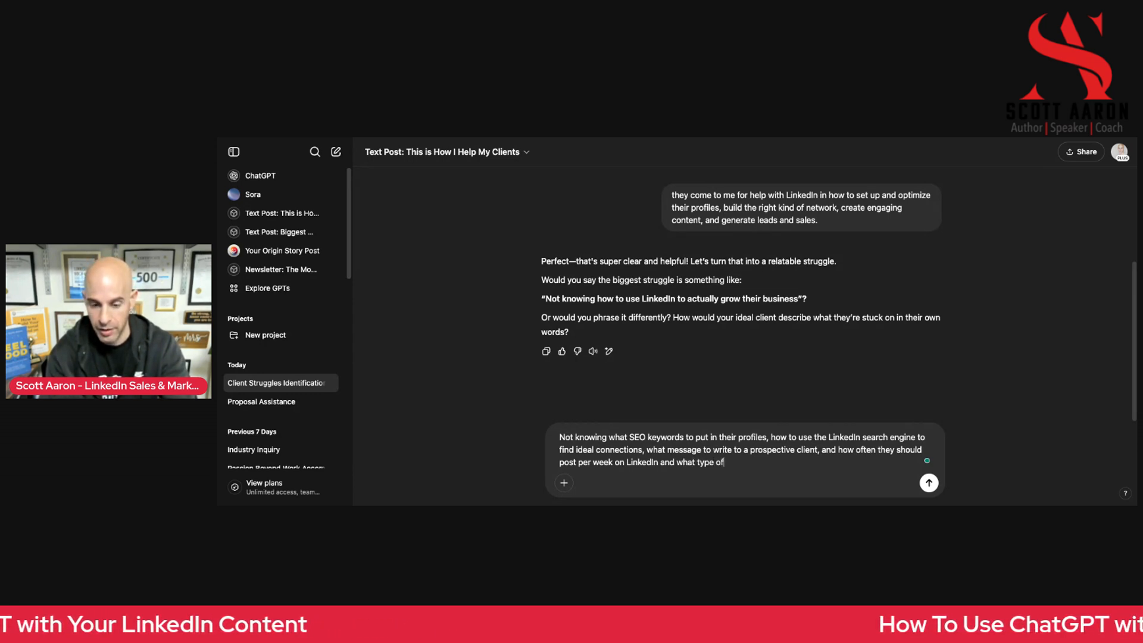
{"action": "type", "text": " content."}
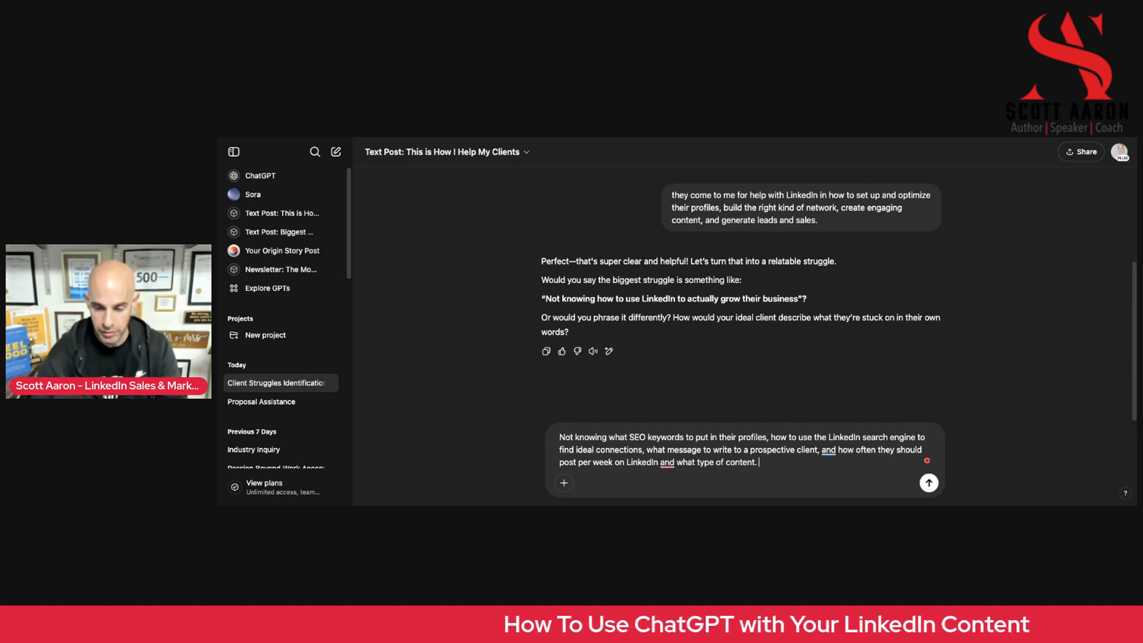
{"action": "key", "text": "Return"}
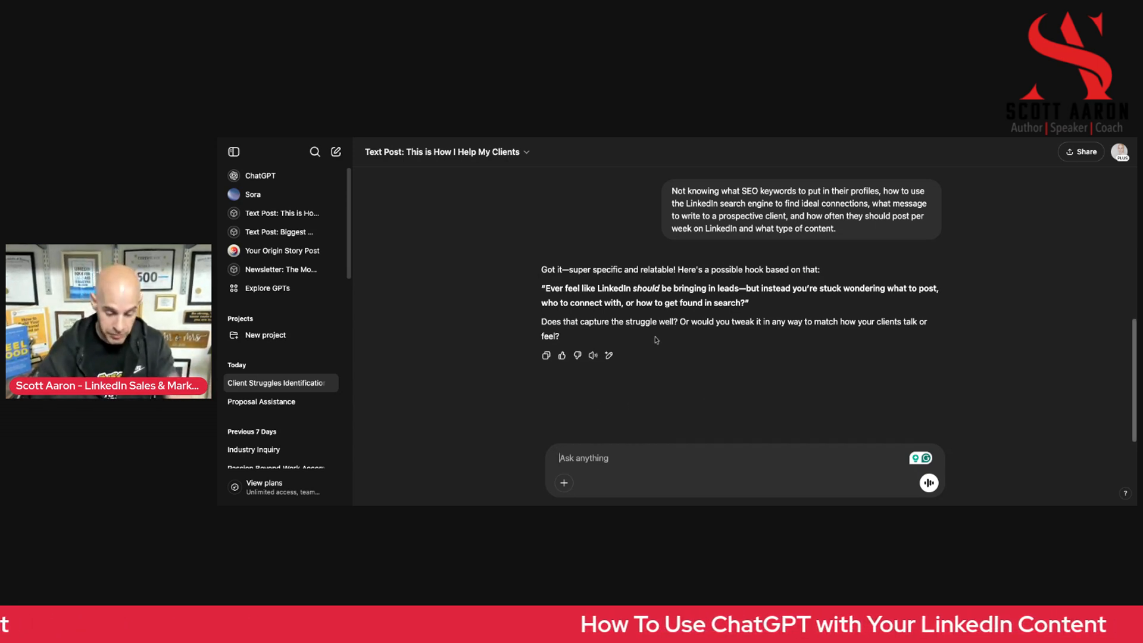
Request a revised hook by sending "that is great, but add it how to best SEO optimize my LinkedIn profile"
{"action": "type", "text": "that is gre"}
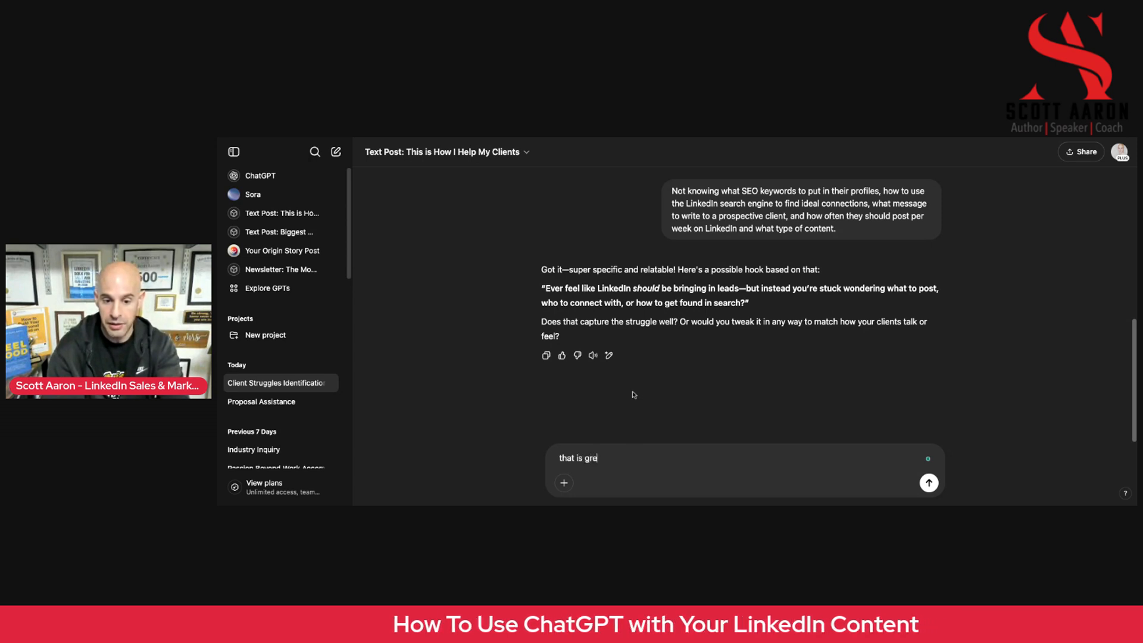
{"action": "type", "text": "at, but add it "}
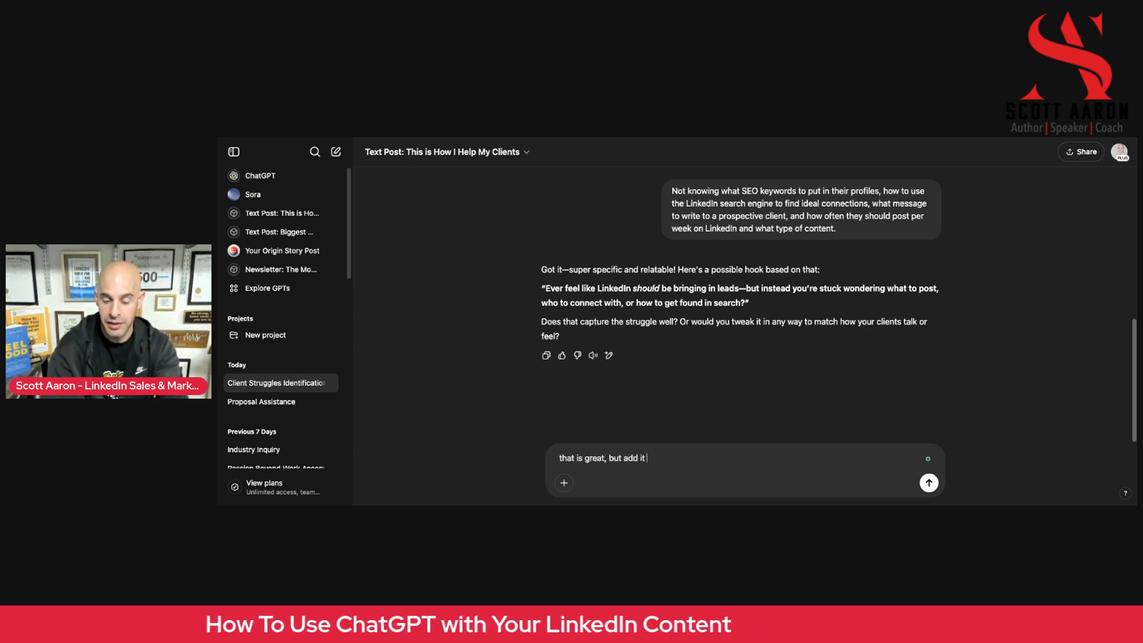
{"action": "type", "text": "how to best "}
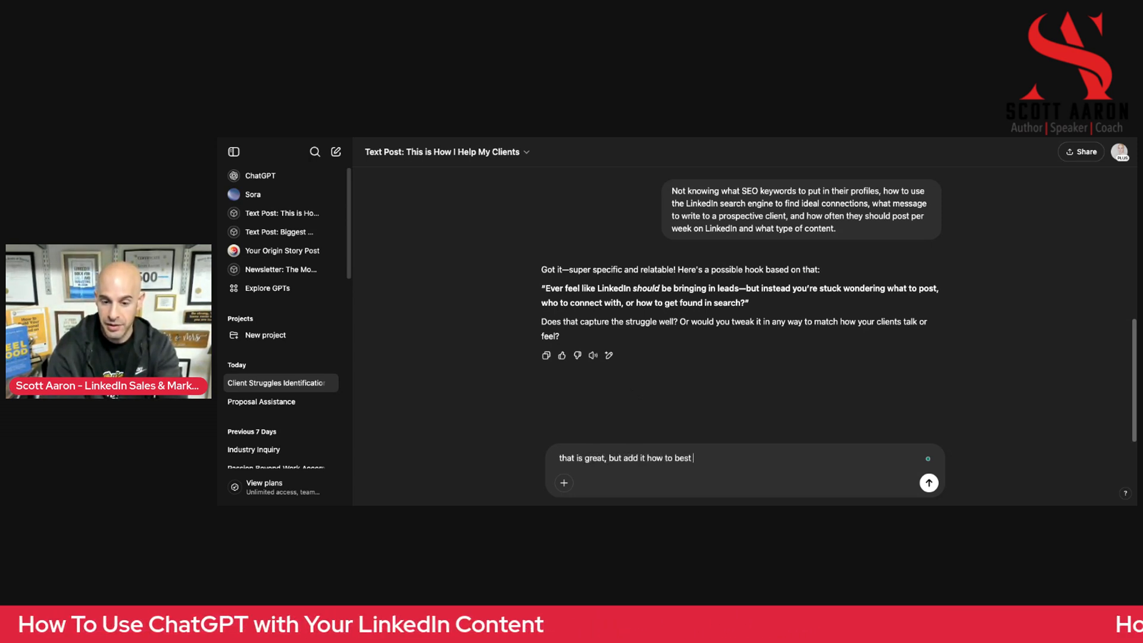
{"action": "type", "text": "SEO opt"}
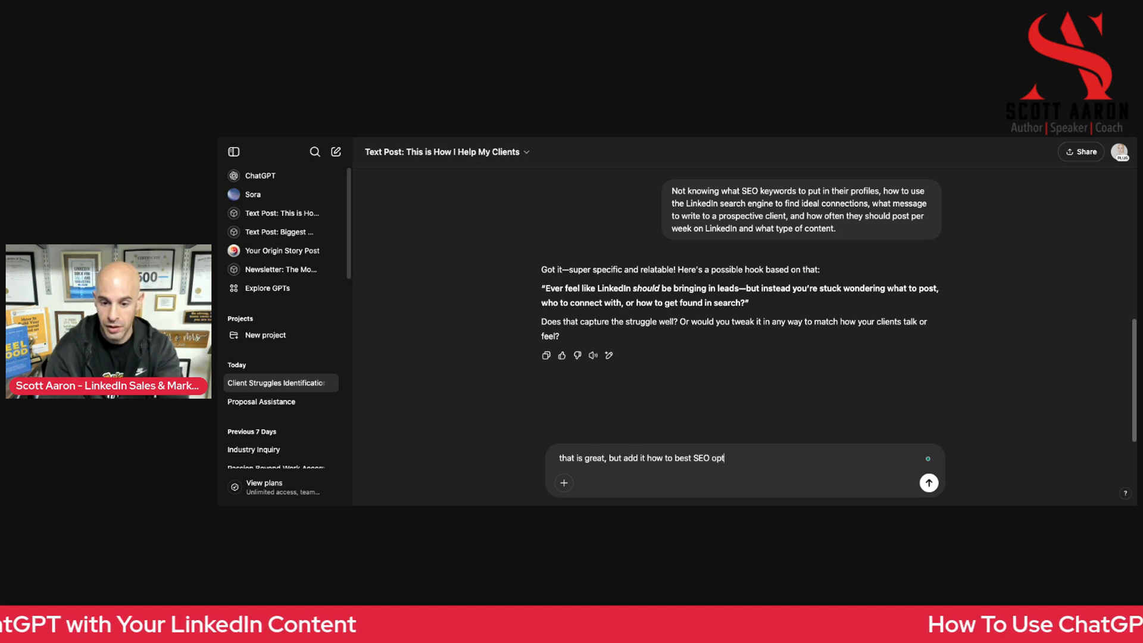
{"action": "type", "text": "imize y"}
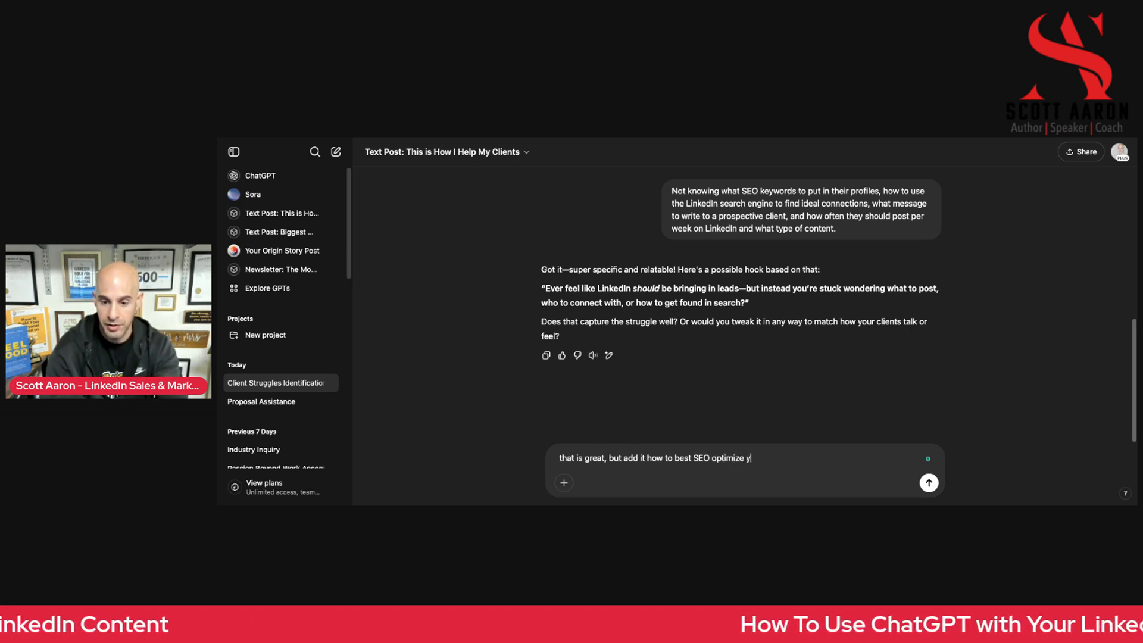
{"action": "key", "text": "BackSpace"}
{"action": "type", "text": "my Linke"}
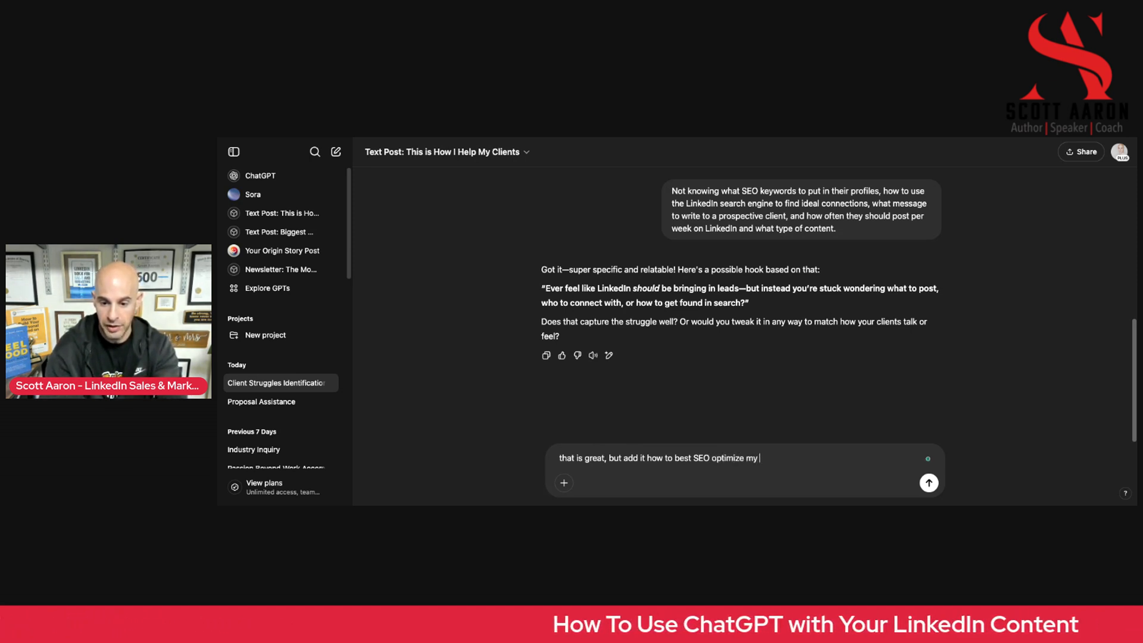
{"action": "type", "text": "dIn profile"}
{"action": "key", "text": "Return"}
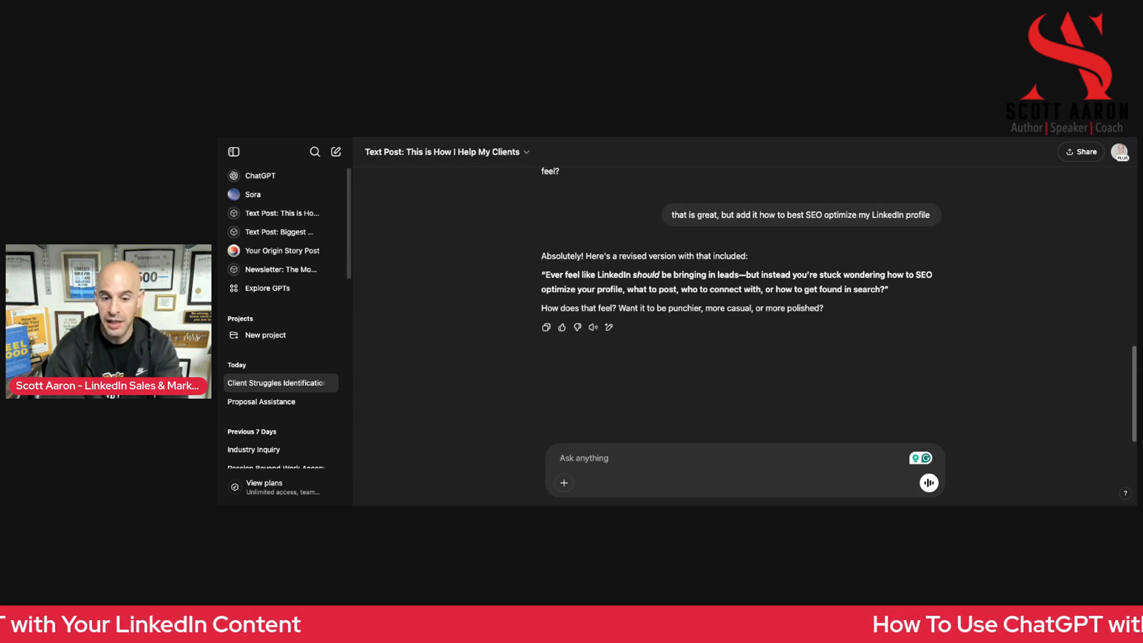
Begin a follow-up message asking to replace "how to get found in search" in the revised hook
{"action": "type", "text": "Pleae rep"}
{"action": "key", "text": "BackSpace"}
{"action": "key", "text": "BackSpace"}
{"action": "key", "text": "BackSpace"}
{"action": "key", "text": "BackSpace"}
{"action": "type", "text": "e replace"}
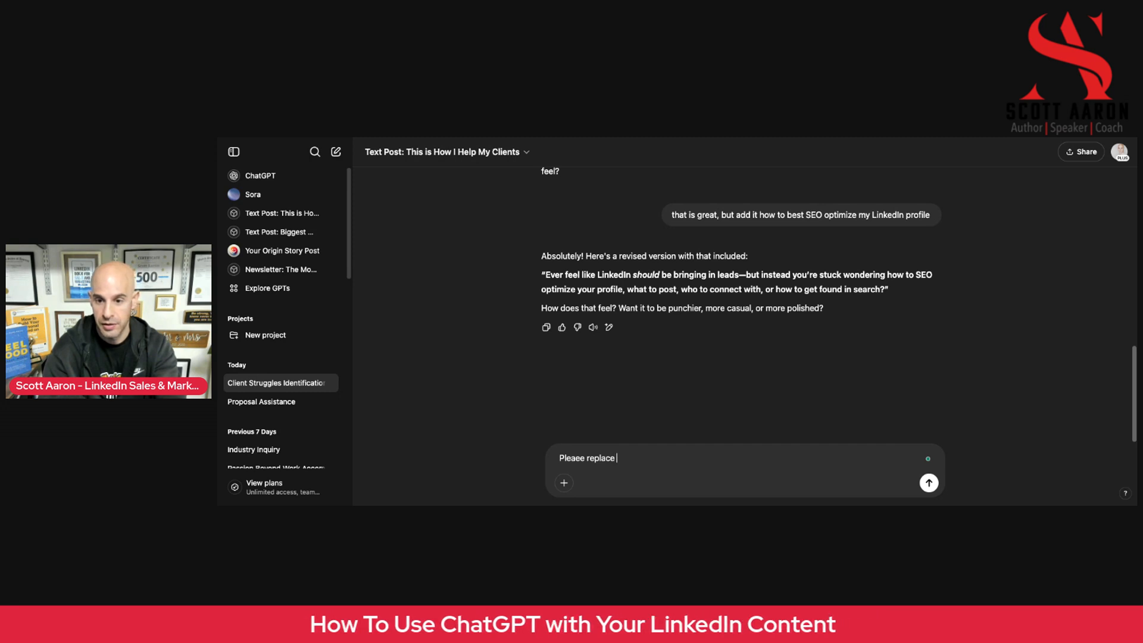
{"action": "type", "text": " \"how to g"}
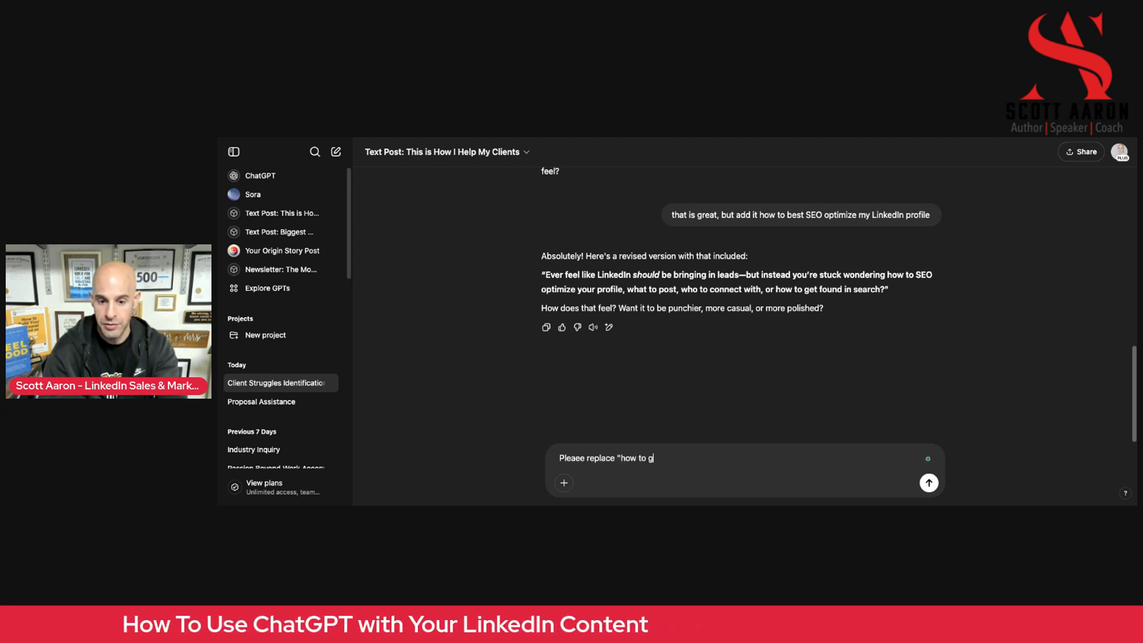
{"action": "type", "text": "et found in s"}
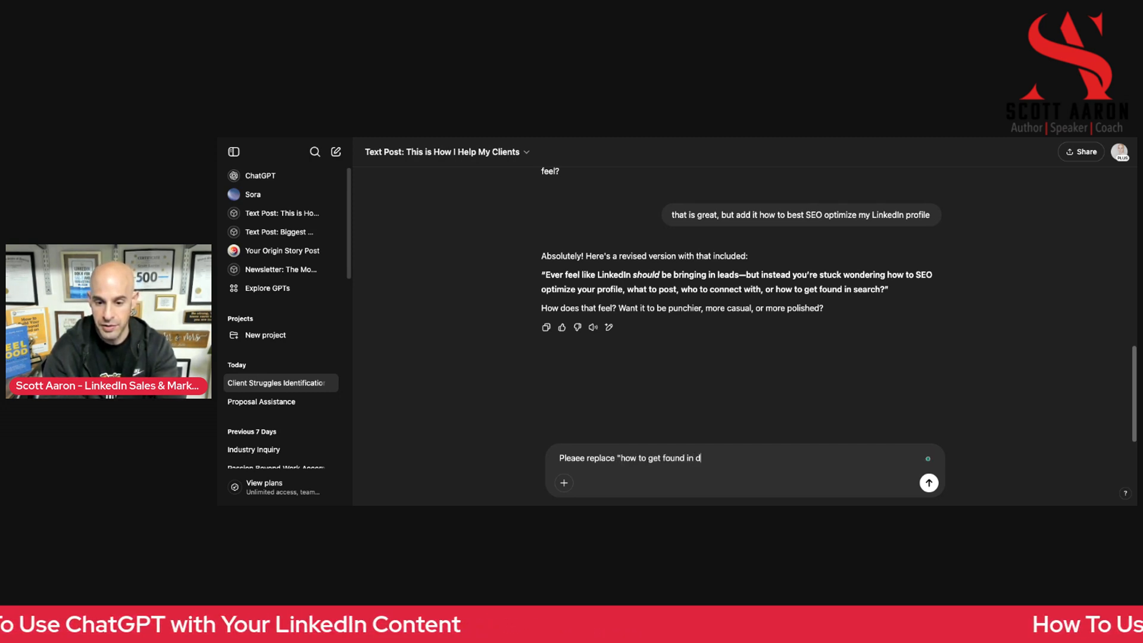
{"action": "type", "text": "earch, "}
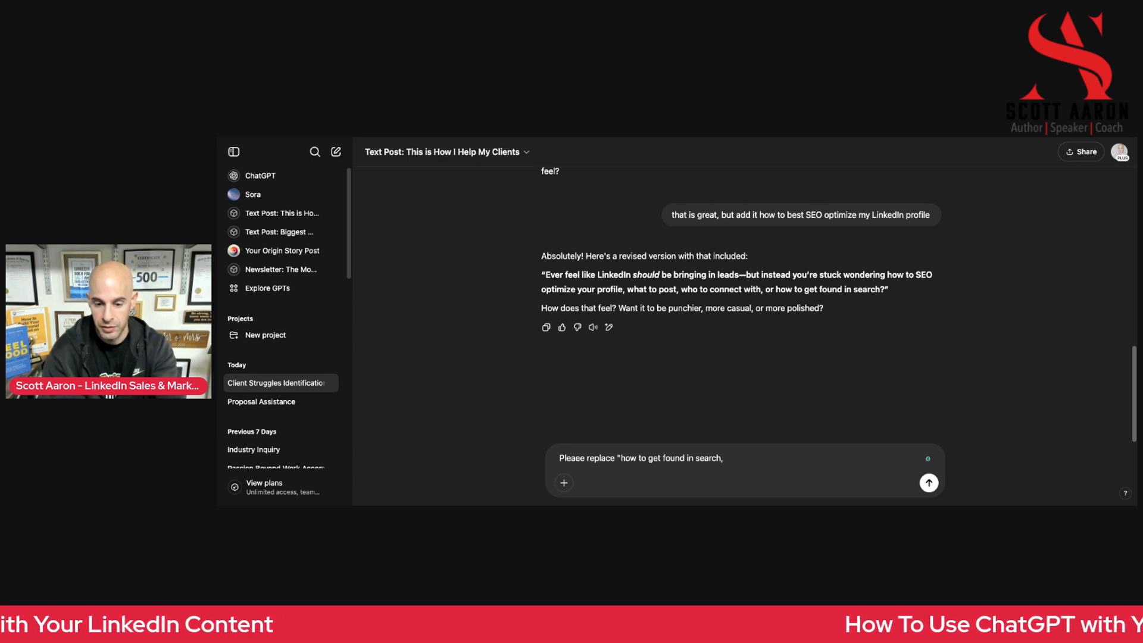
{"action": "key", "text": "BackSpace"}
{"action": "key", "text": "BackSpace"}
{"action": "type", "text": "\", whith"}
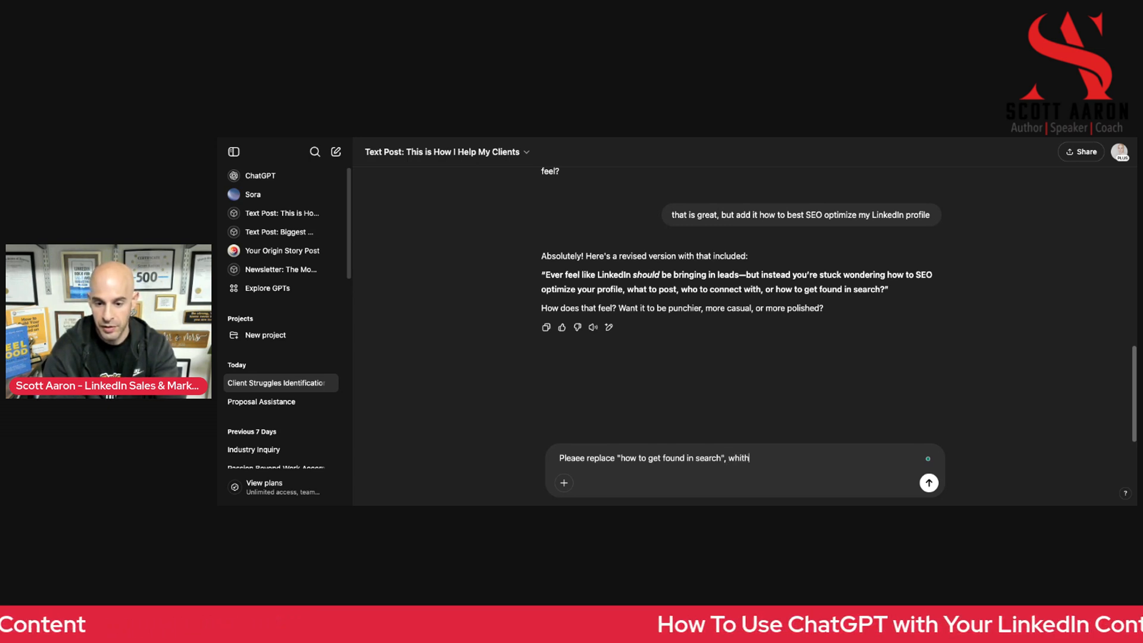
{"action": "type", "text": "ith how to pr"}
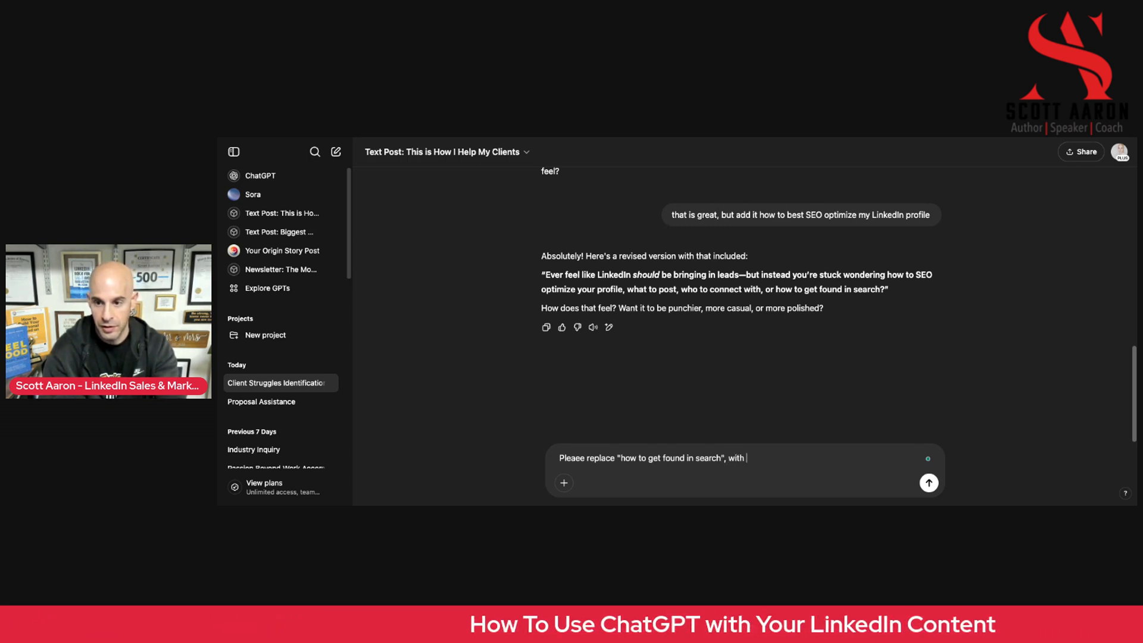
{"action": "type", "text": "operly mw"}
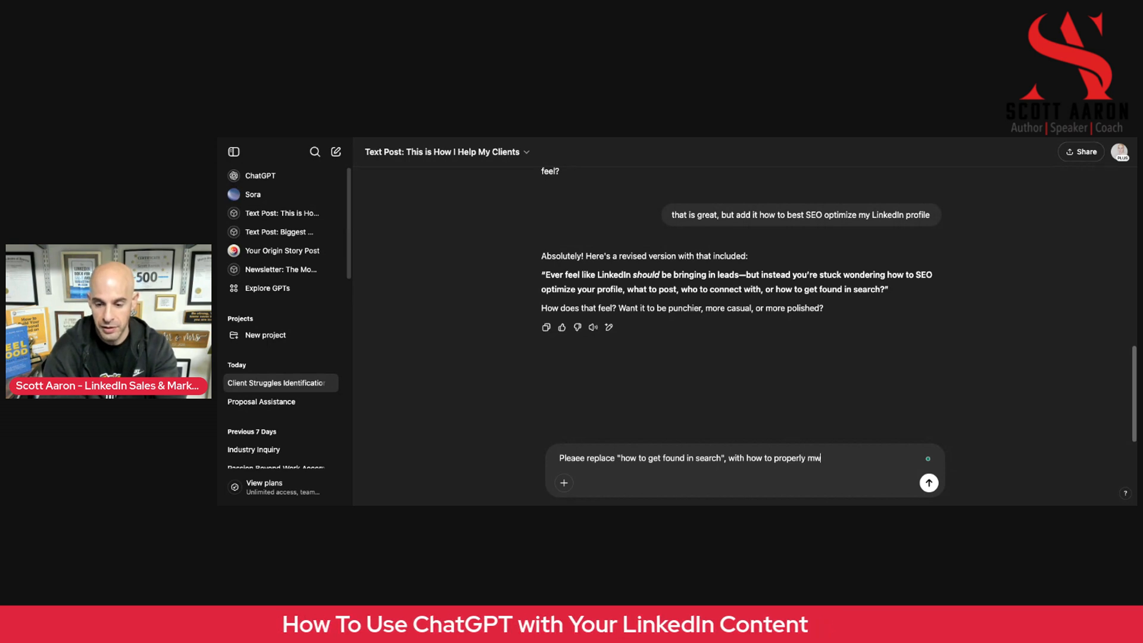
Finish the request with "with how to properly message a new prospective client who is a new connection" and send it
{"action": "key", "text": "BackSpace"}
{"action": "type", "text": "essage a new"}
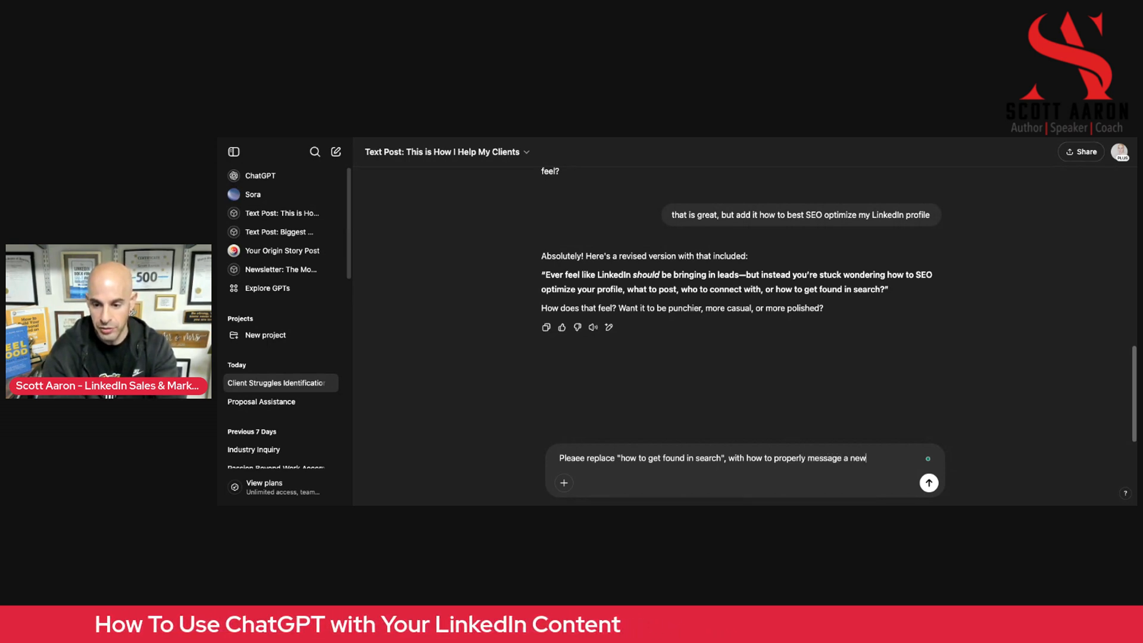
{"action": "type", "text": " pro"}
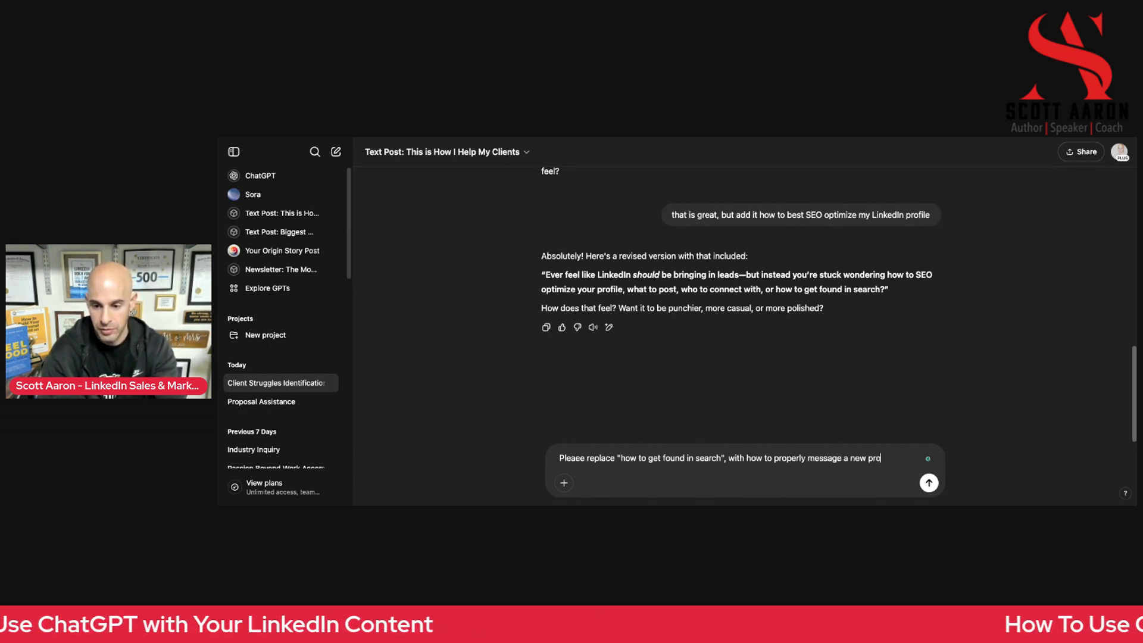
{"action": "type", "text": "spective client"}
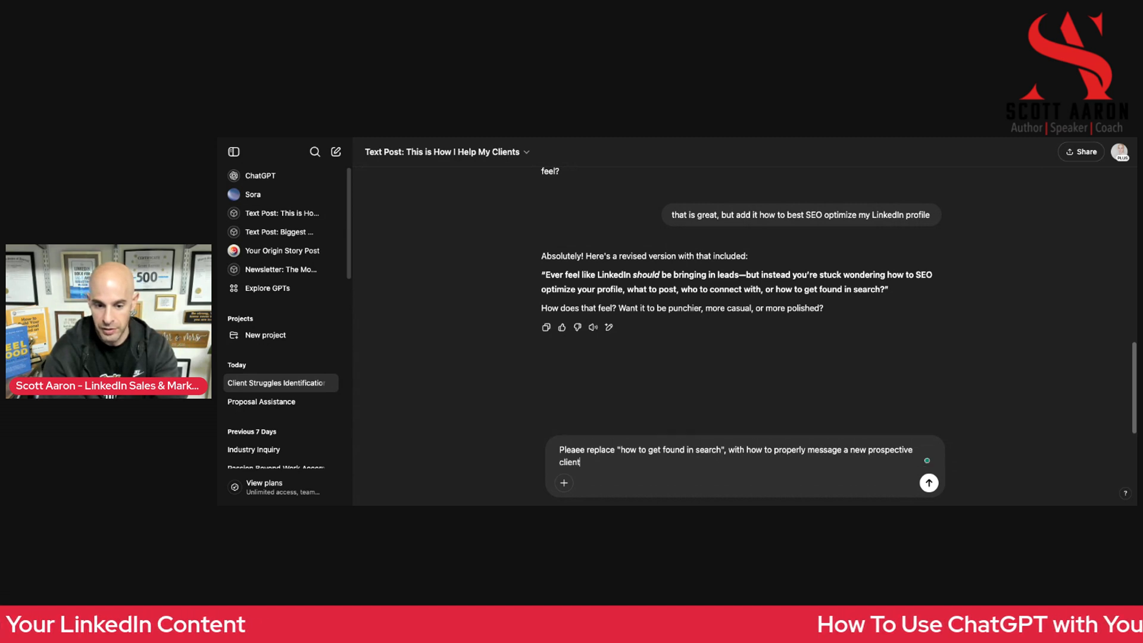
{"action": "type", "text": " who si a"}
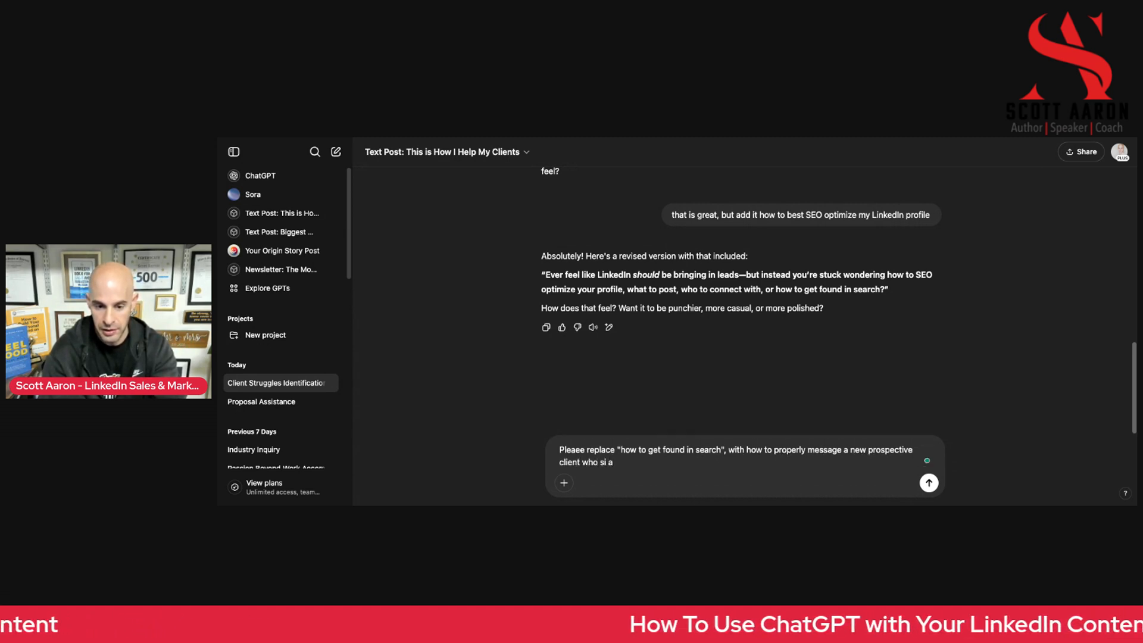
{"action": "key", "text": "BackSpace"}
{"action": "key", "text": "BackSpace"}
{"action": "key", "text": "BackSpace"}
{"action": "key", "text": "BackSpace"}
{"action": "type", "text": "is a new connection"}
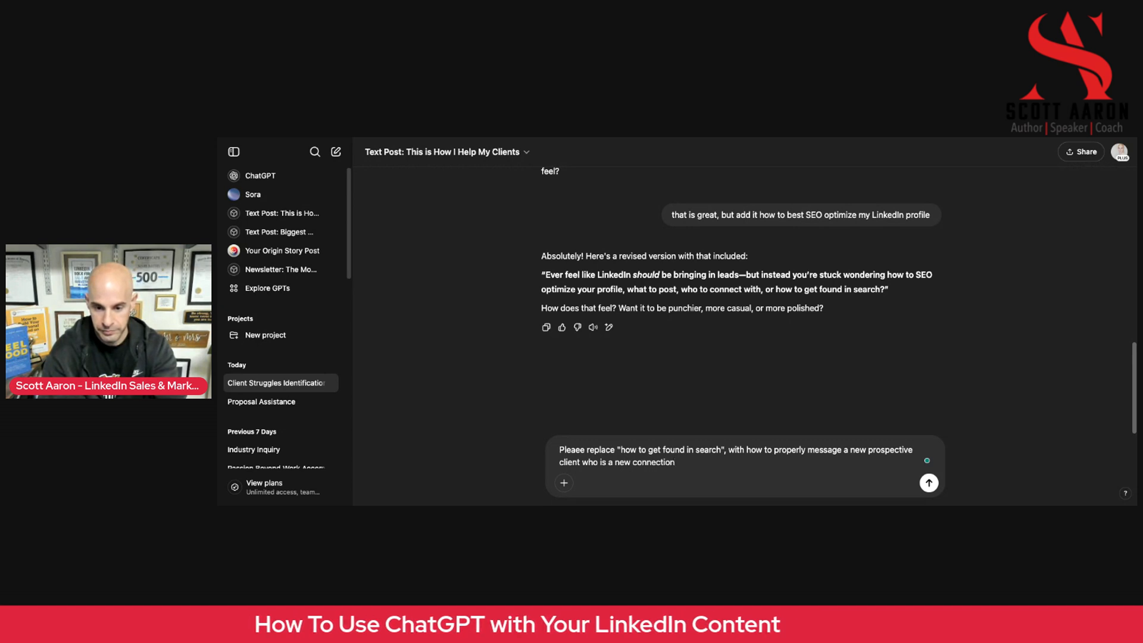
{"action": "type", "text": "\""}
{"action": "key", "text": "Return"}
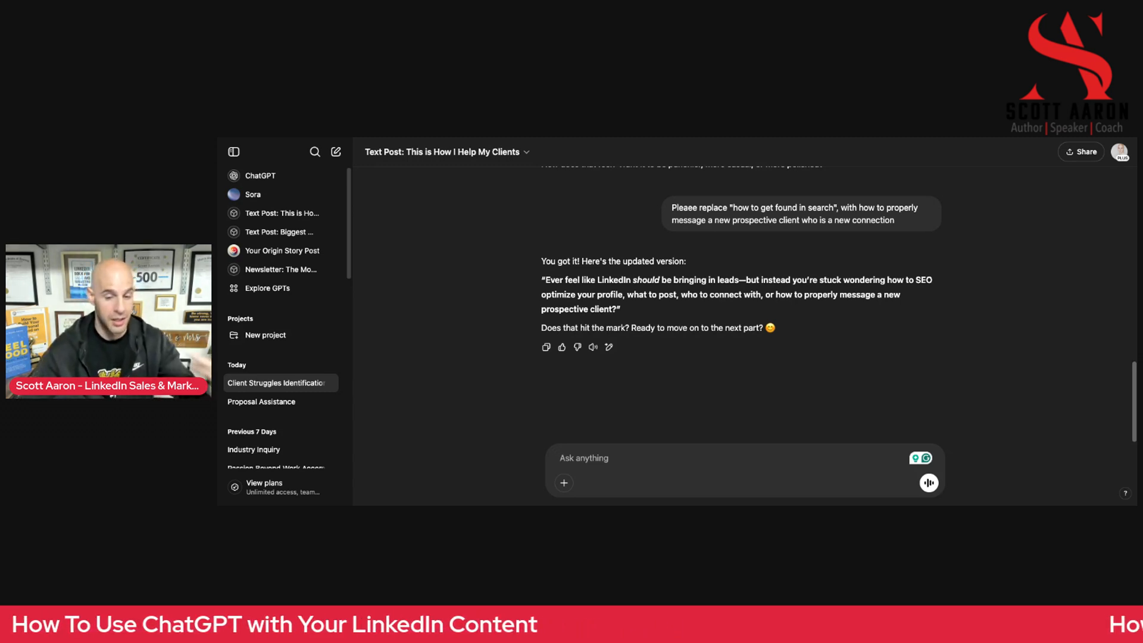
Approve the updated hook and agree to move on to the next part by replying "Yes"
{"action": "left_click", "coordinate": [646, 465]}
{"action": "type", "text": "Yes"}
{"action": "key", "text": "Return"}
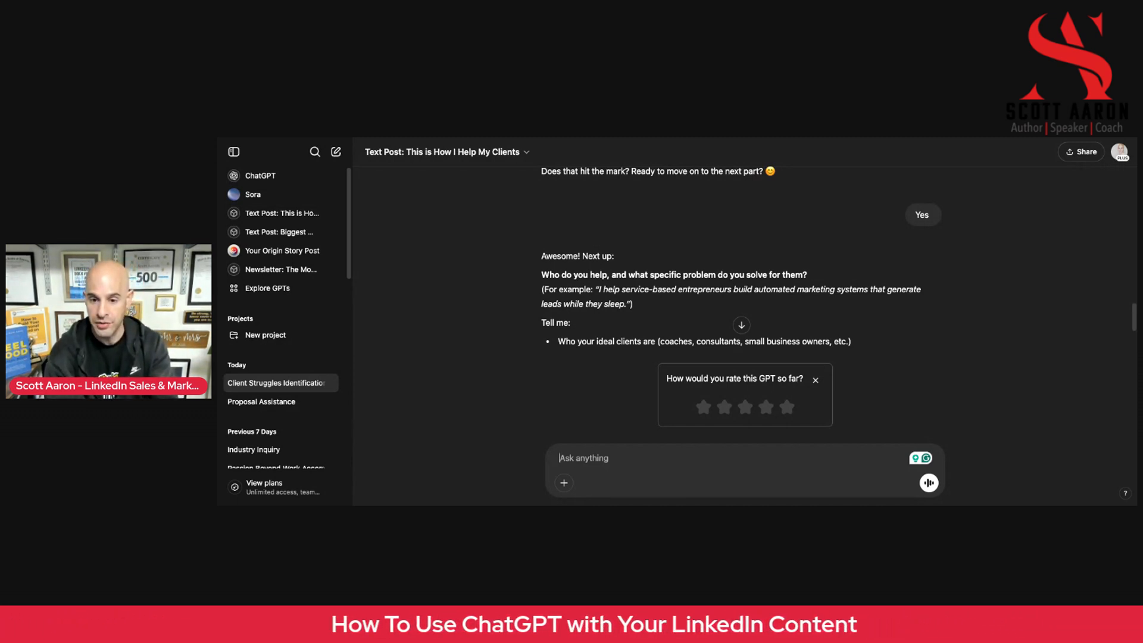
Answer the ideal-client question by sending "Coaches, Consultants, and service professionals"
{"action": "type", "text": "Coaches, Cons"}
{"action": "type", "text": "ultatns,"}
{"action": "key", "text": "BackSpace"}
{"action": "key", "text": "BackSpace"}
{"action": "key", "text": "BackSpace"}
{"action": "key", "text": "BackSpace"}
{"action": "type", "text": "nts, an"}
{"action": "type", "text": "d servi"}
{"action": "type", "text": "ce pr"}
{"action": "type", "text": "fessionals"}
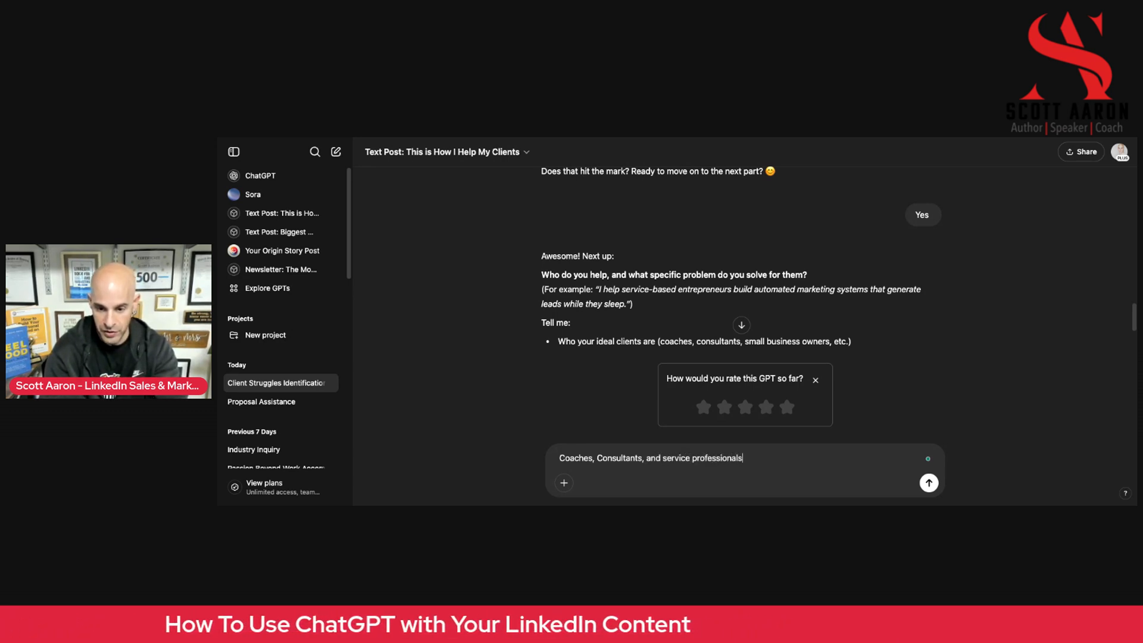
{"action": "key", "text": "Return"}
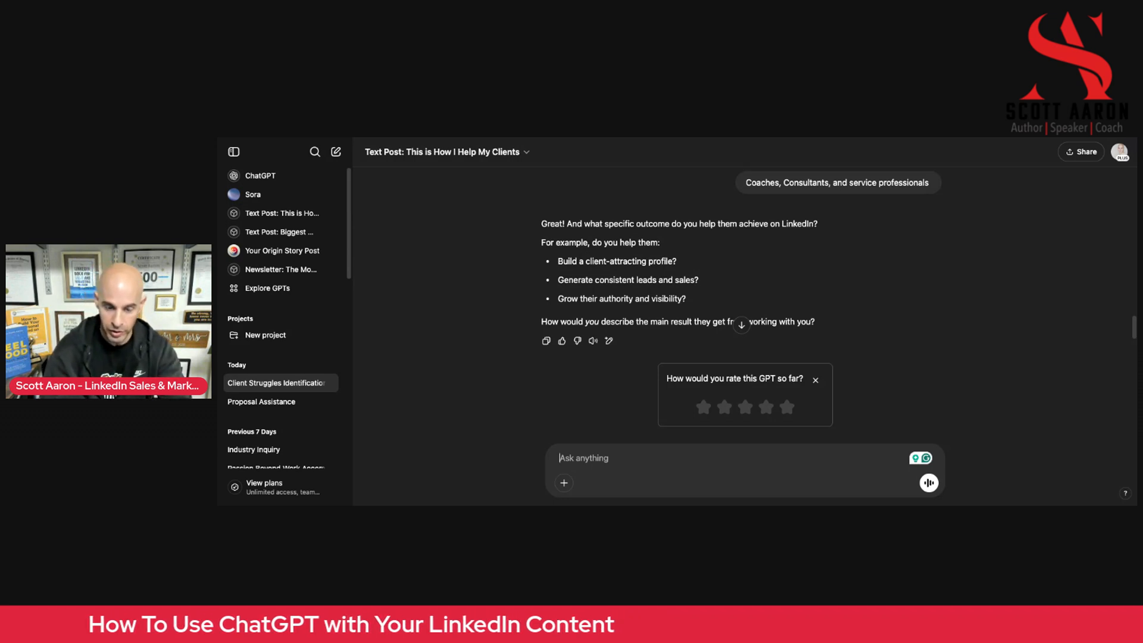
Answer the question about the outcome clients achieve on LinkedIn by sending "All of the above"
{"action": "type", "text": "All of the"}
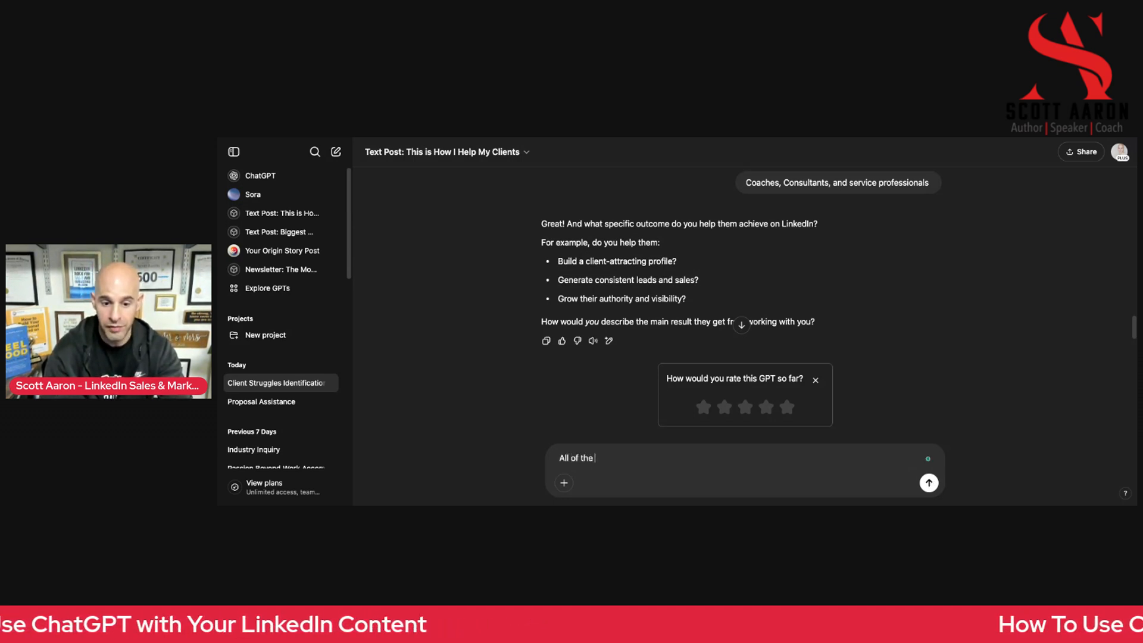
{"action": "type", "text": " aov"}
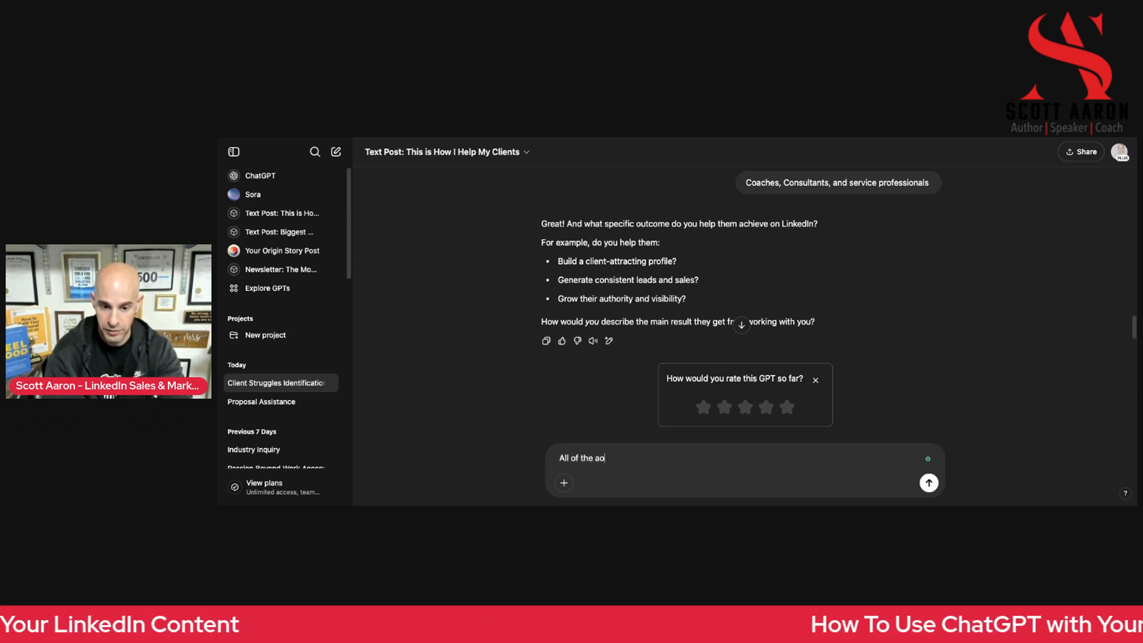
{"action": "key", "text": "BackSpace"}
{"action": "key", "text": "BackSpace"}
{"action": "key", "text": "BackSpace"}
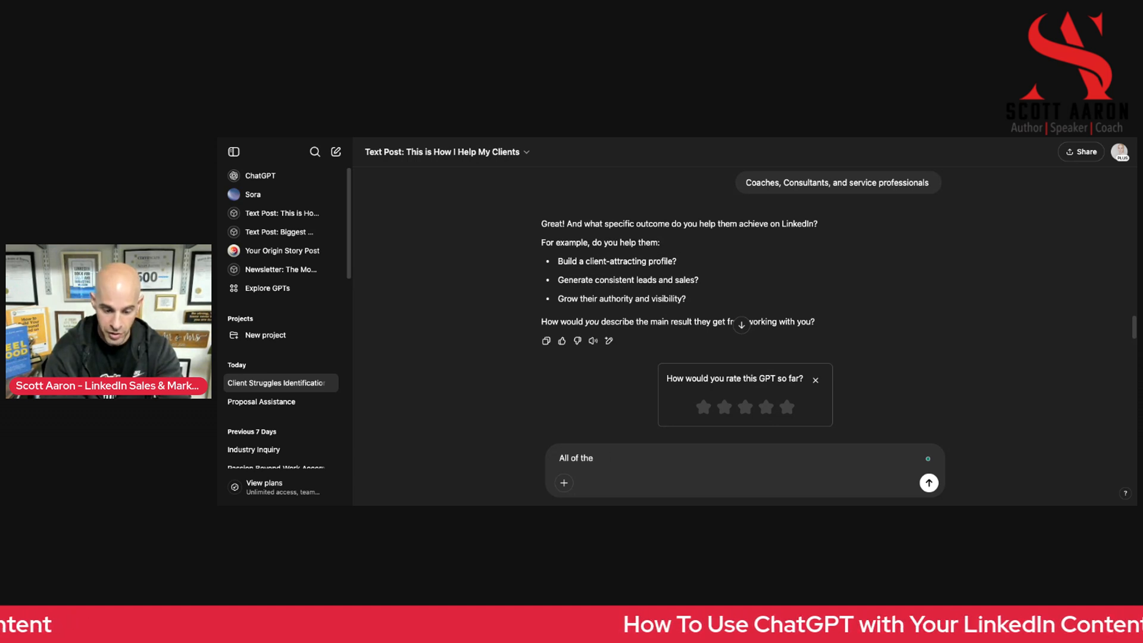
{"action": "type", "text": "above"}
{"action": "key", "text": "Return"}
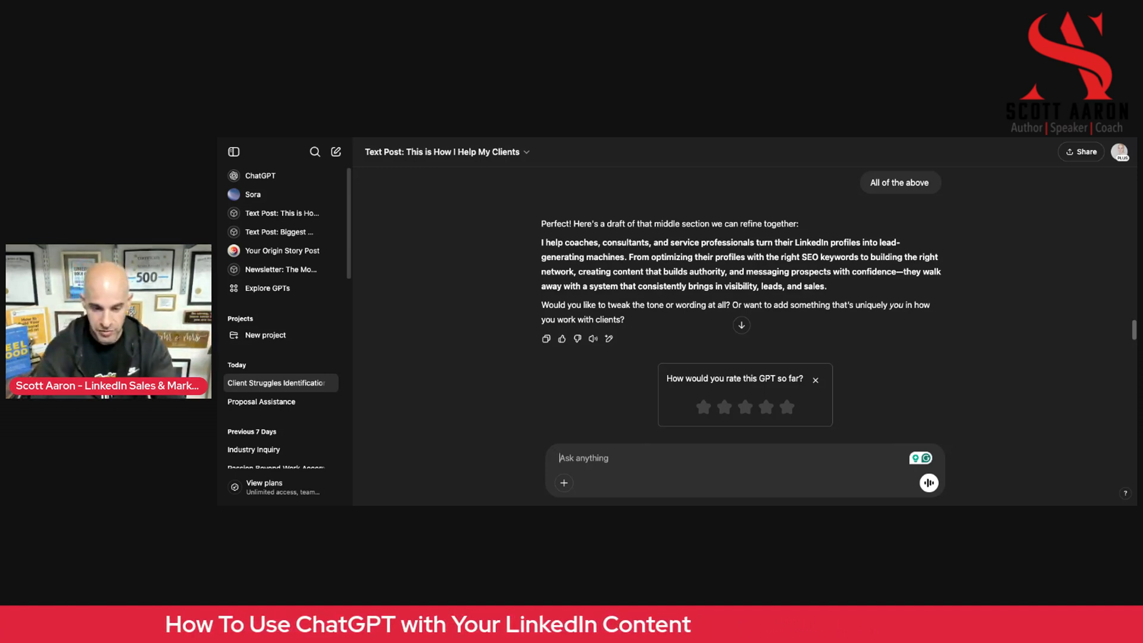
Accept the middle-section draft by replying "no. this is great.", giving the GPT a five-star rating before sending
{"action": "type", "text": "no. thjis"}
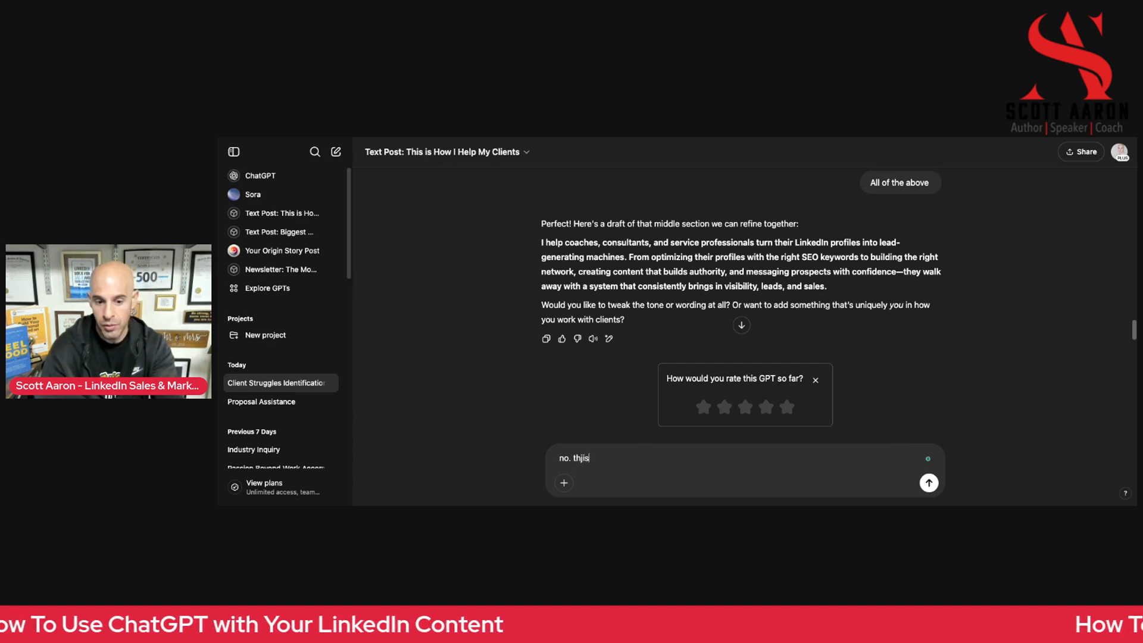
{"action": "type", "text": " is is grat"}
{"action": "key", "text": "BackSpace"}
{"action": "key", "text": "BackSpace"}
{"action": "type", "text": "eat."}
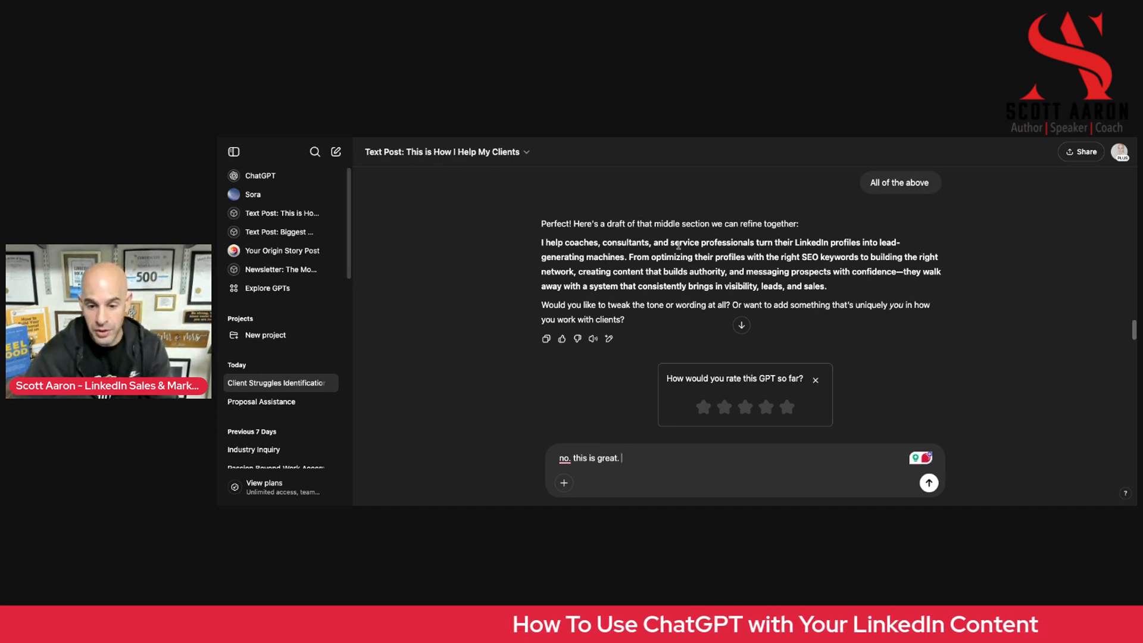
{"action": "left_click", "coordinate": [786, 407]}
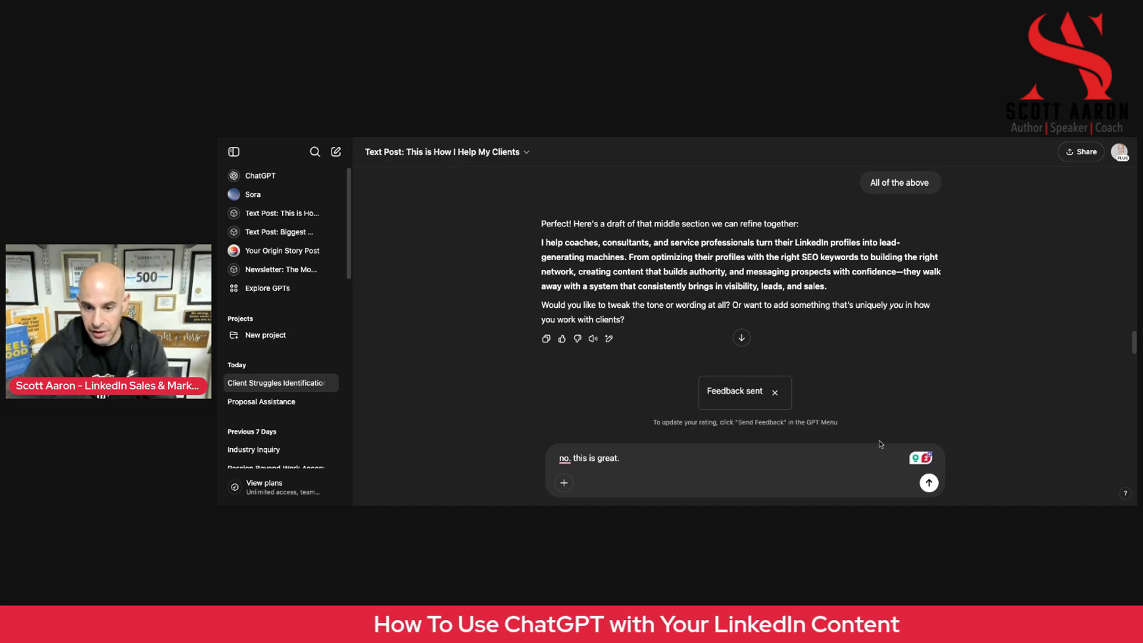
{"action": "left_click", "coordinate": [923, 480]}
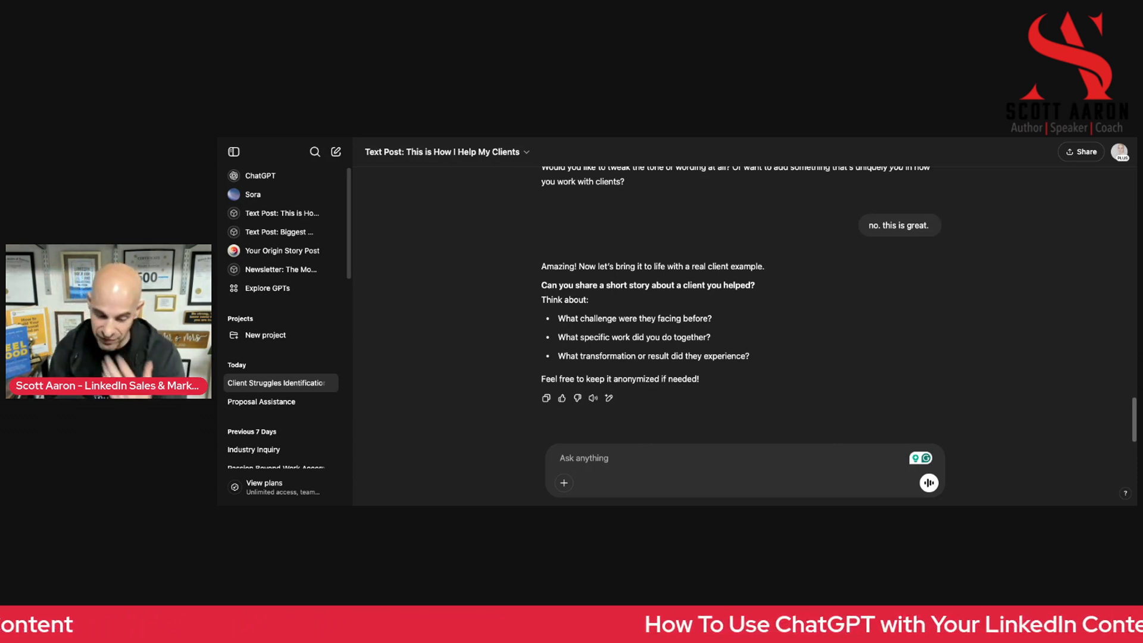
Start the client story reply with "I had client that loved LinkedIn but didn't know how to properly use it."
{"action": "type", "text": "I"}
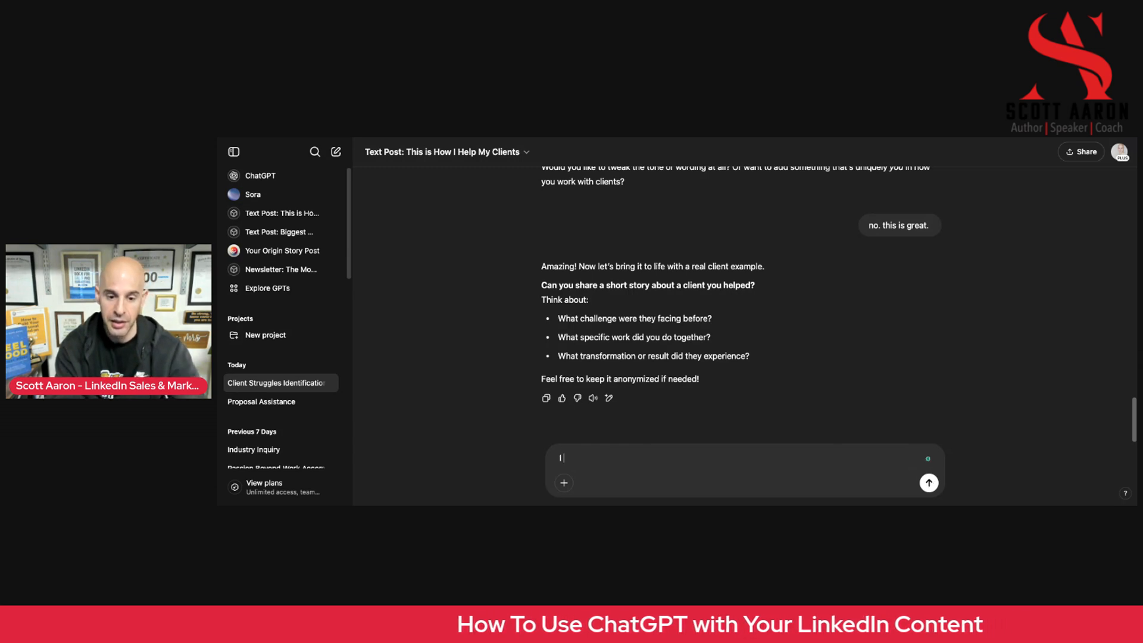
{"action": "type", "text": " had "}
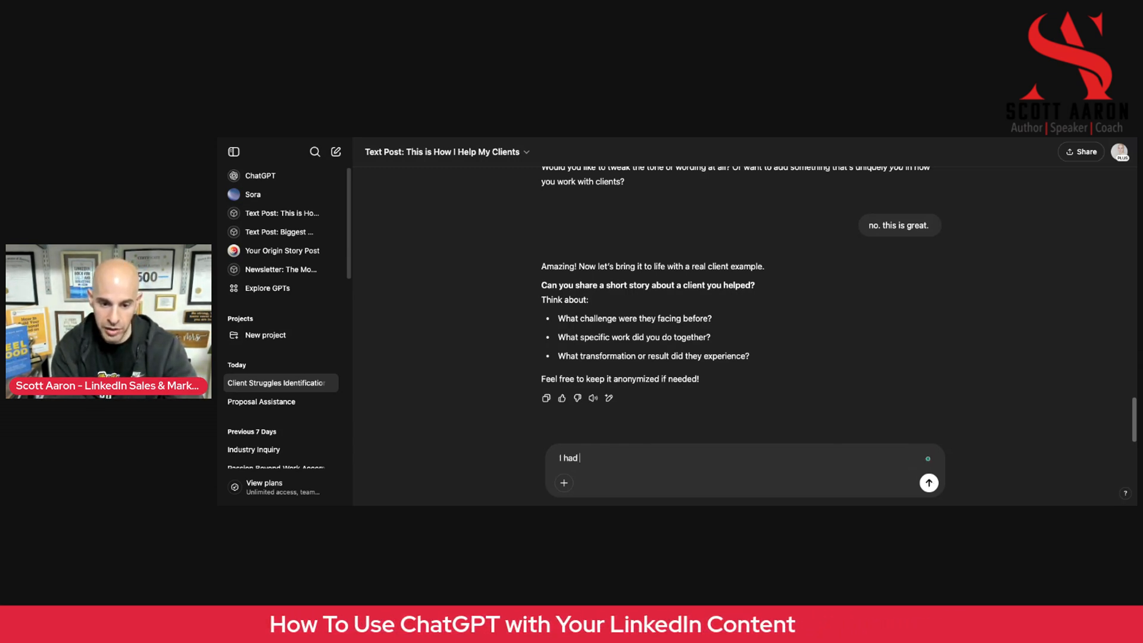
{"action": "type", "text": "client that"}
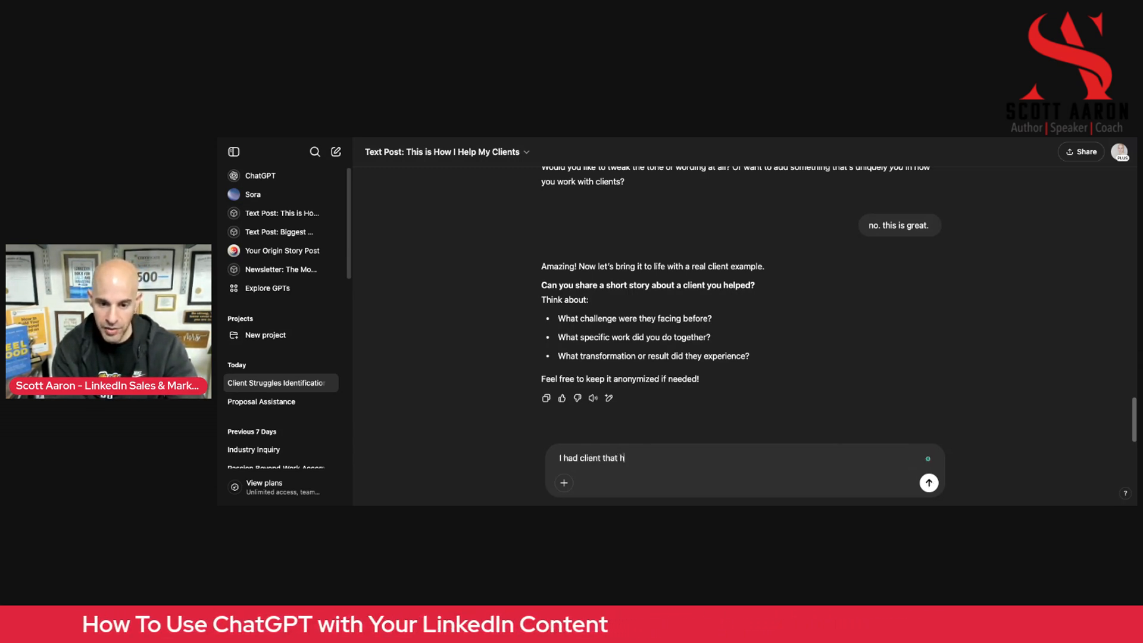
{"action": "type", "text": " loved"}
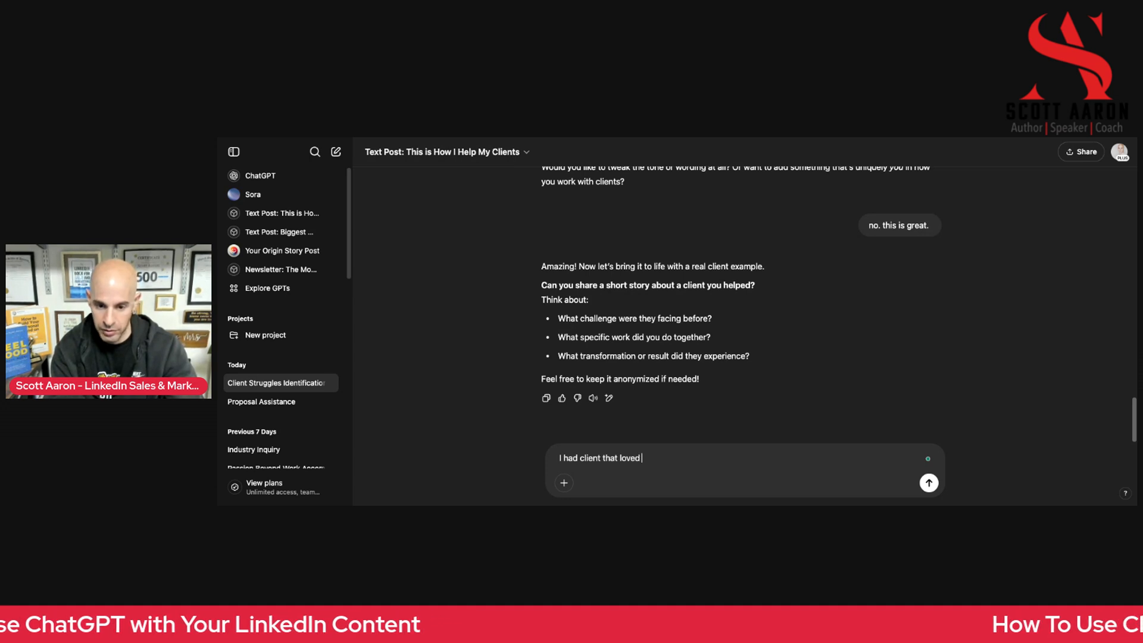
{"action": "type", "text": " LinkedIn but"}
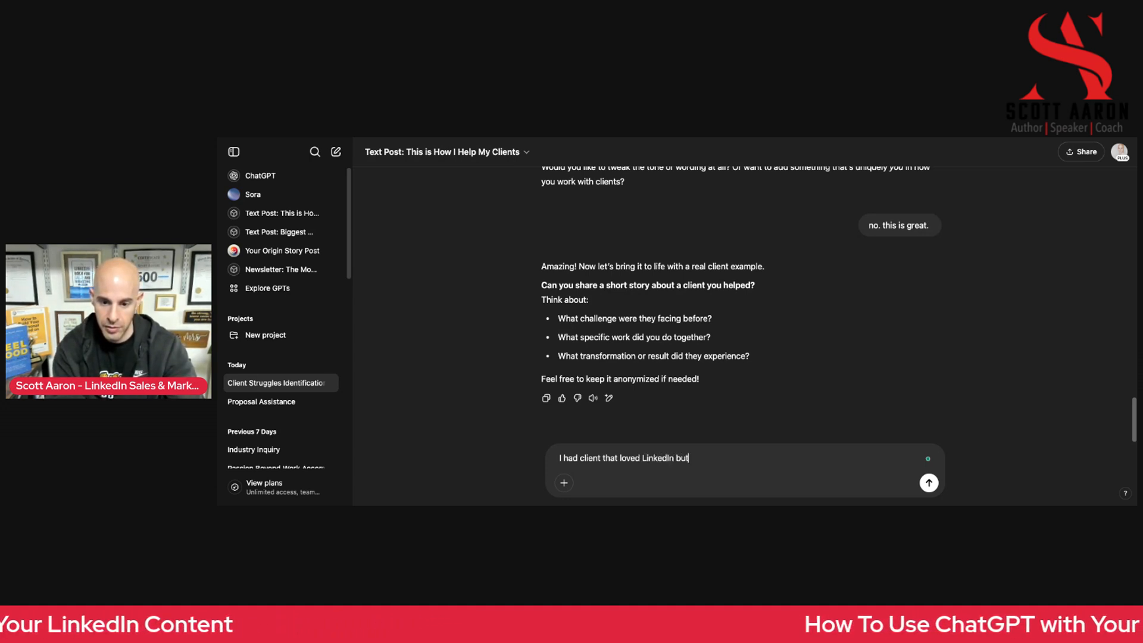
{"action": "type", "text": " didn't know how to"}
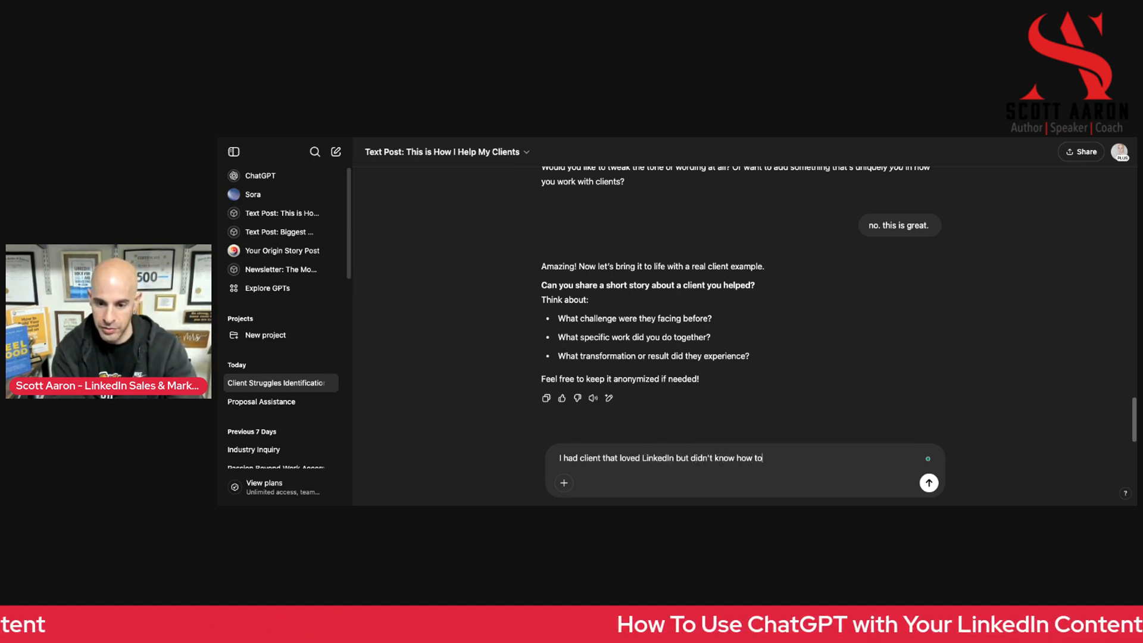
{"action": "type", "text": " properly "}
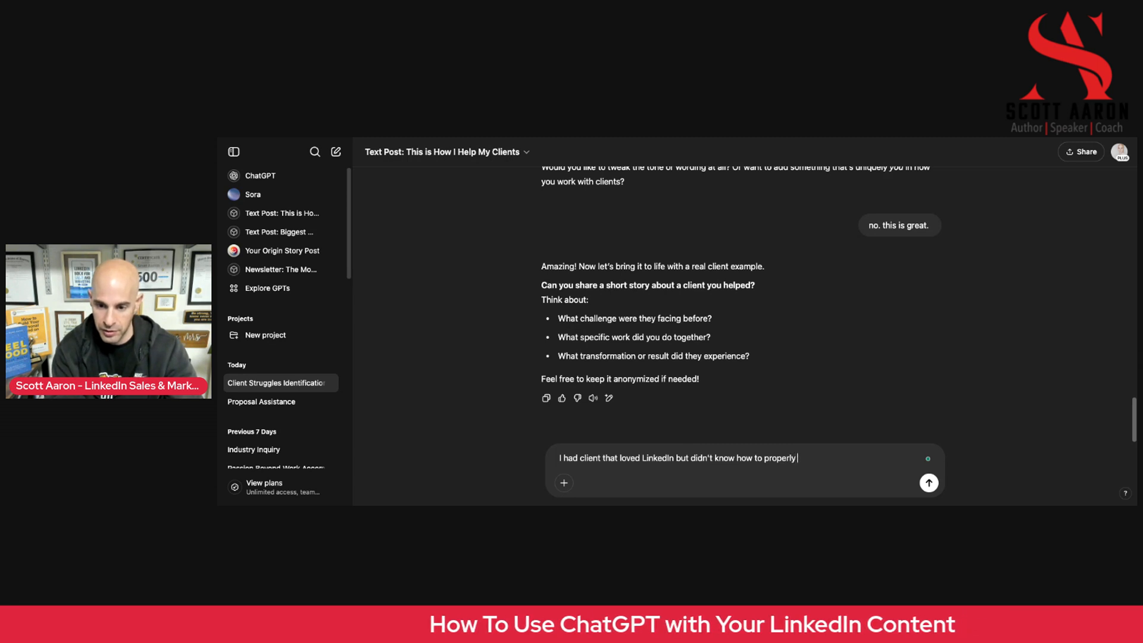
{"action": "type", "text": "use it. "}
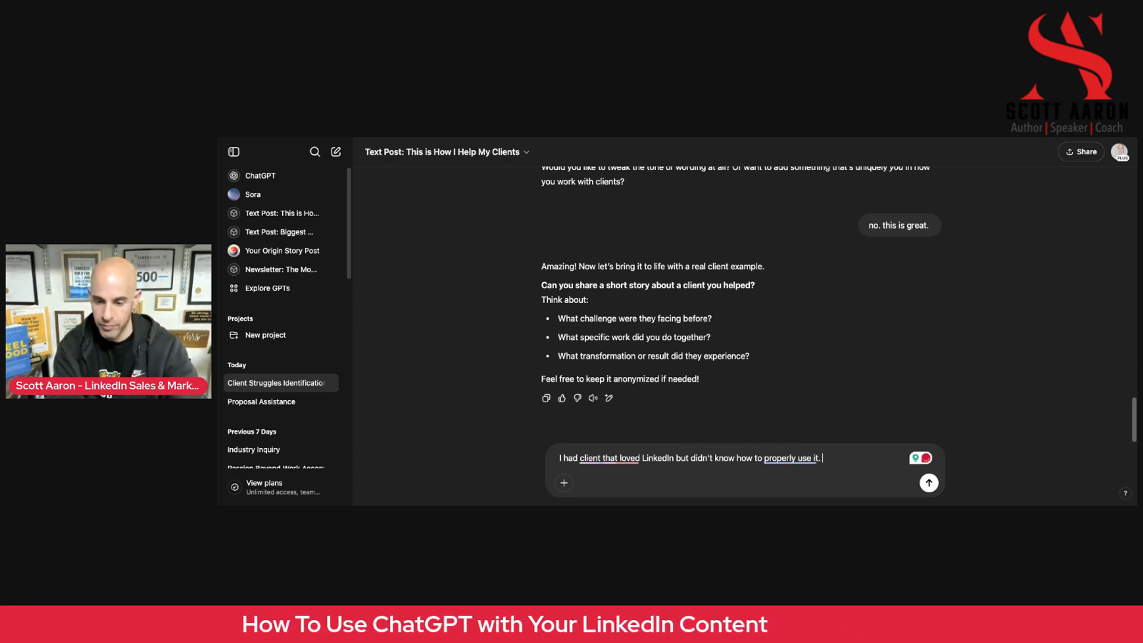
{"action": "type", "text": "After"}
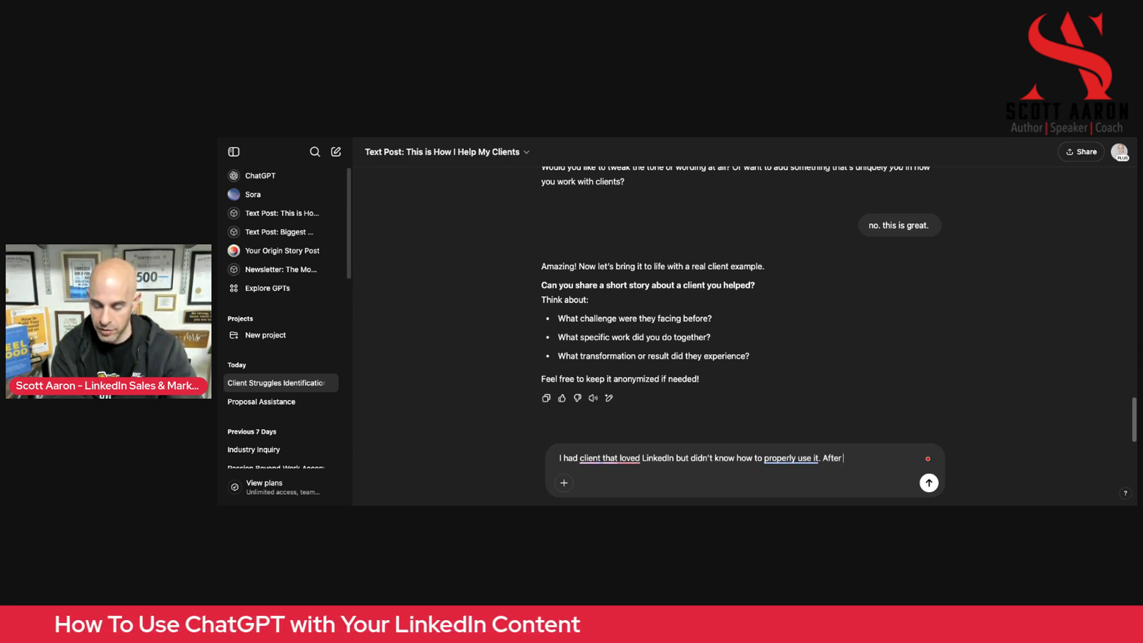
{"action": "type", "text": " hiring me to coach them, "}
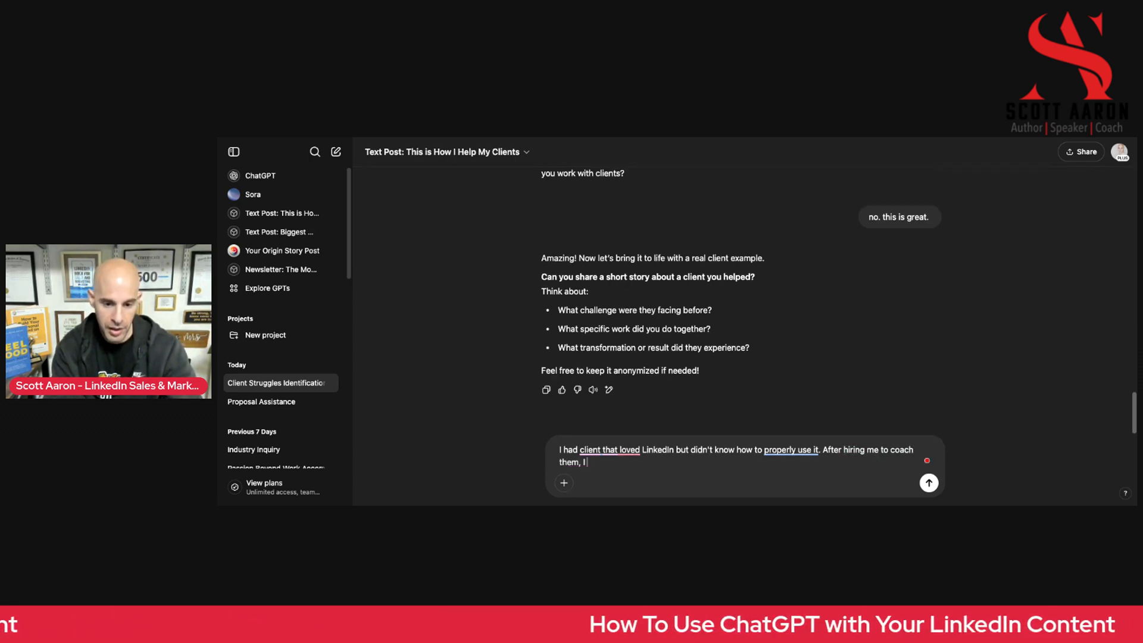
{"action": "type", "text": "I got "}
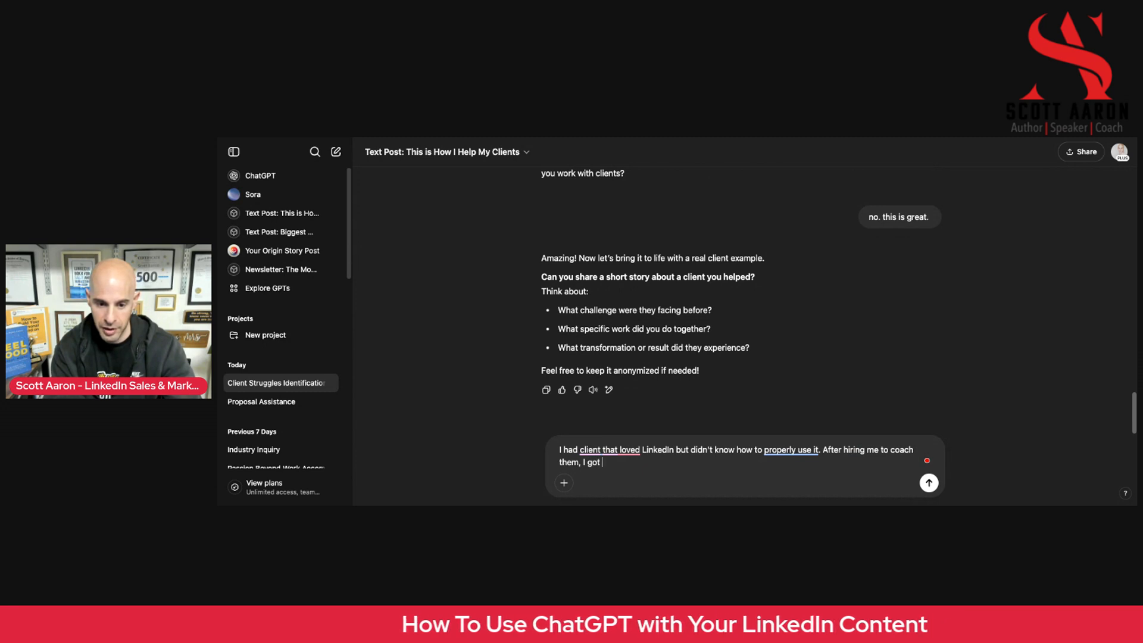
{"action": "type", "text": "towwork"}
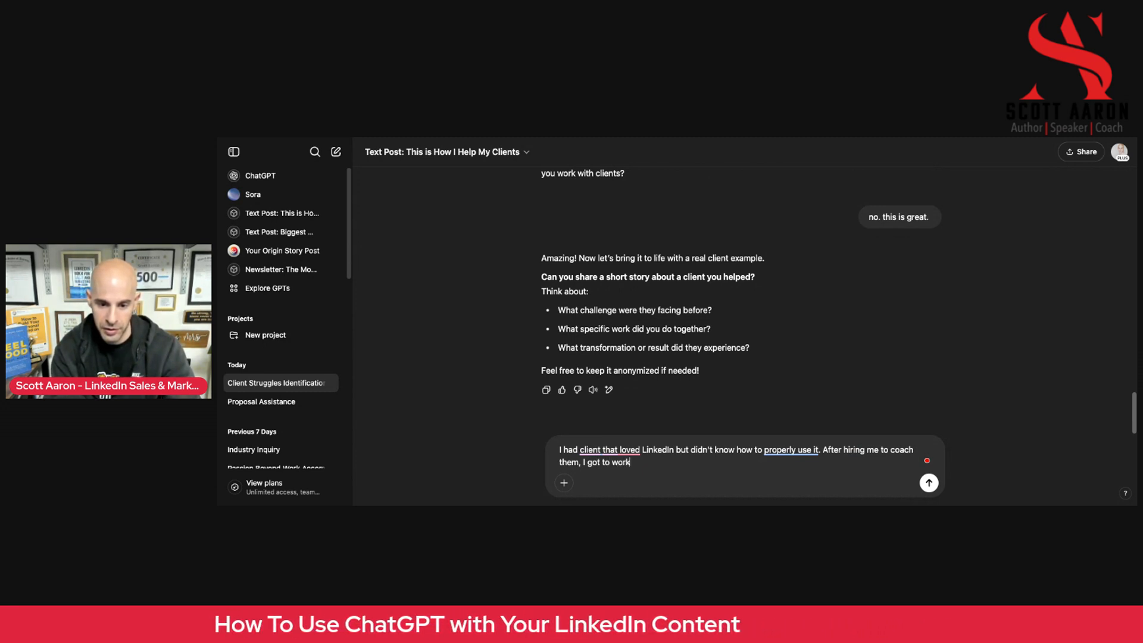
{"action": "type", "text": " on optimized"}
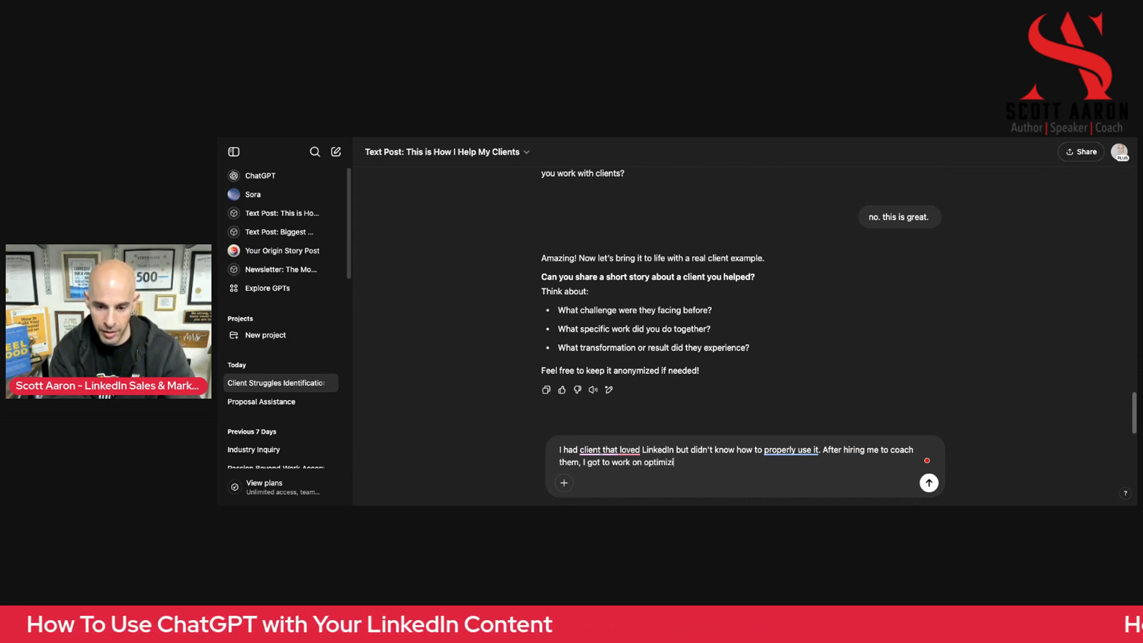
Continue the client story with "After hiring me to coach them, I got to work on optimizing their LinkedIn profile so they would be more visible,"
{"action": "key", "text": "BackSpace"}
{"action": "type", "text": "ng th"}
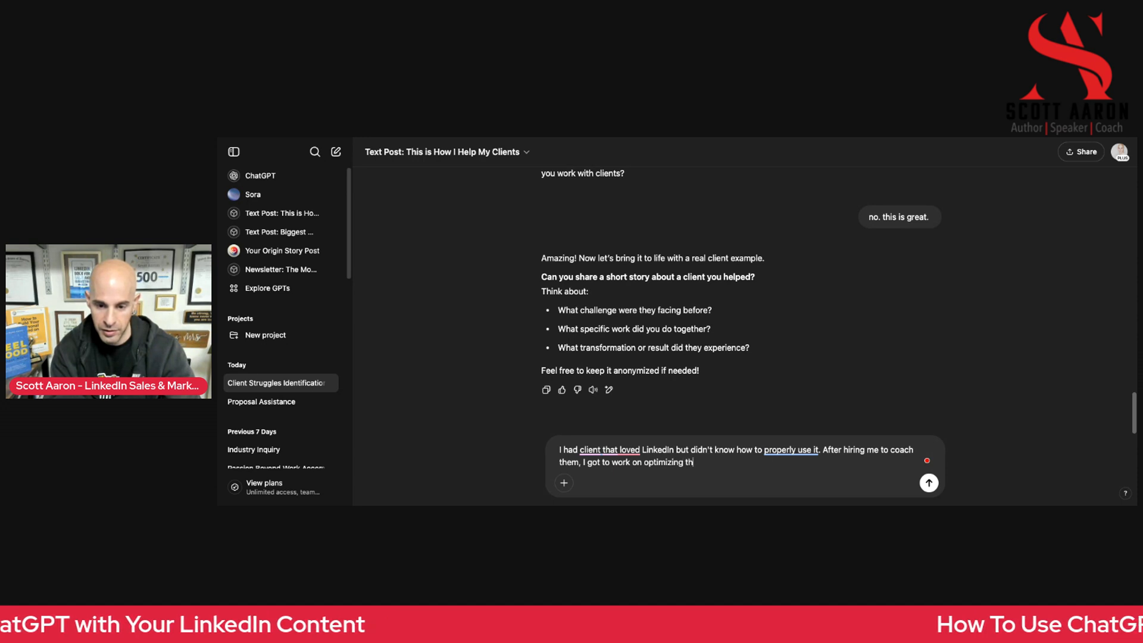
{"action": "type", "text": "eir Lin"}
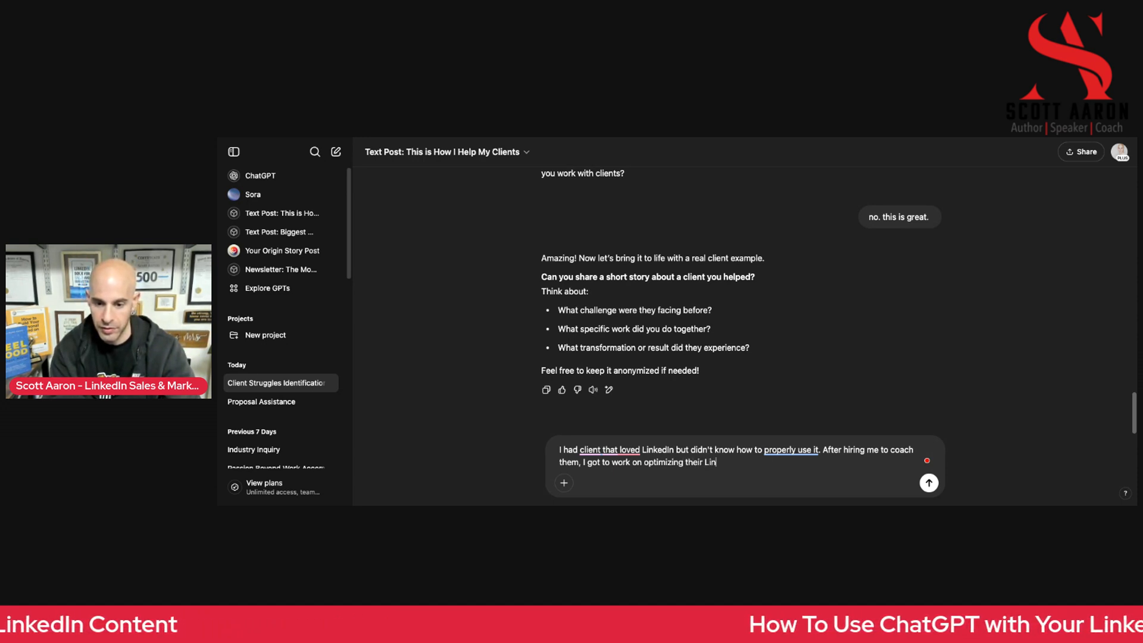
{"action": "type", "text": "kedIn profile"}
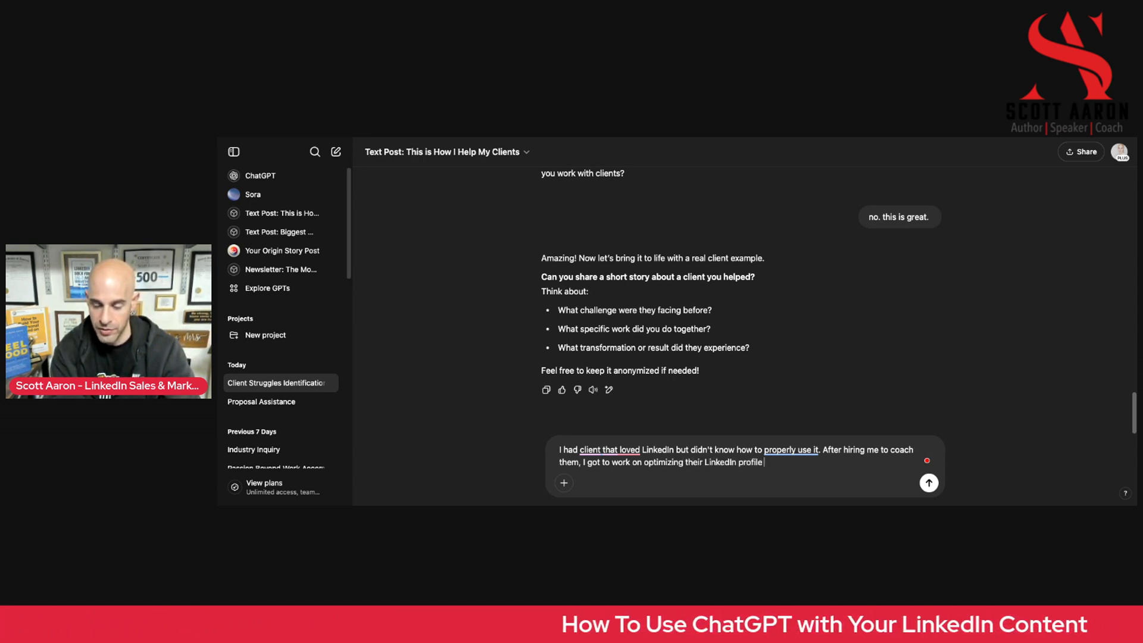
{"action": "type", "text": " so they would be mor"}
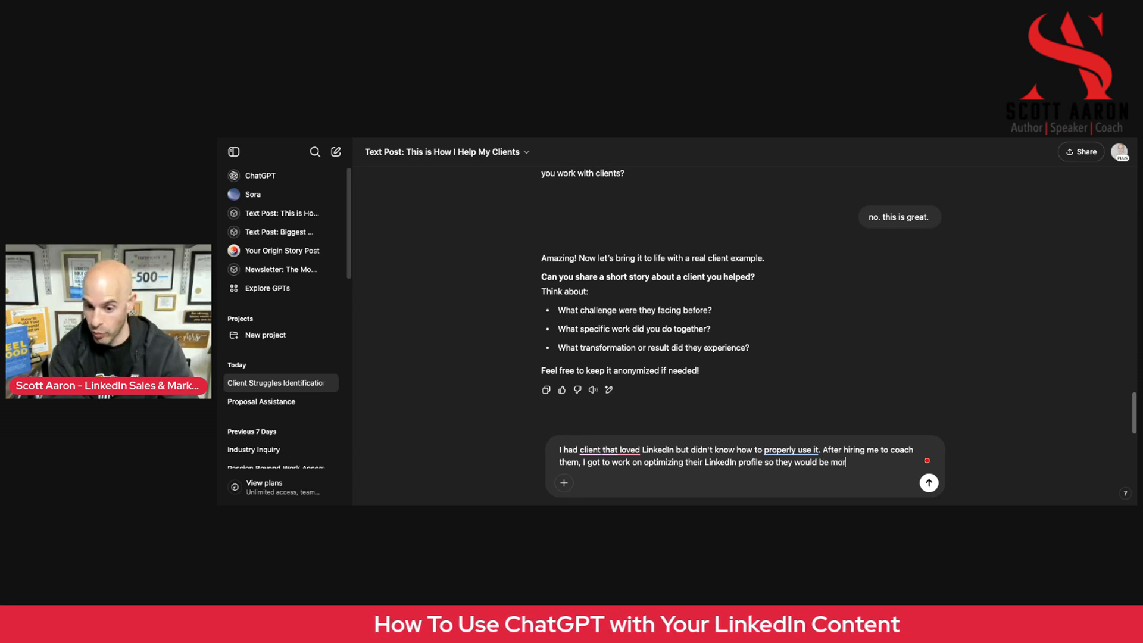
{"action": "type", "text": "e visible, "}
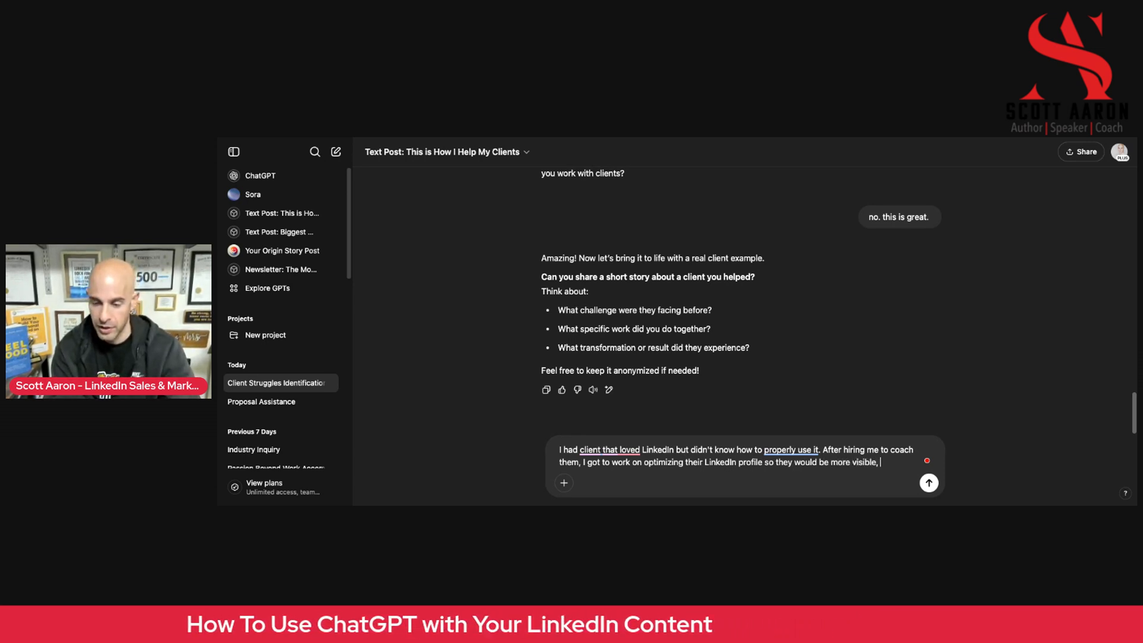
{"action": "type", "text": "showed th"}
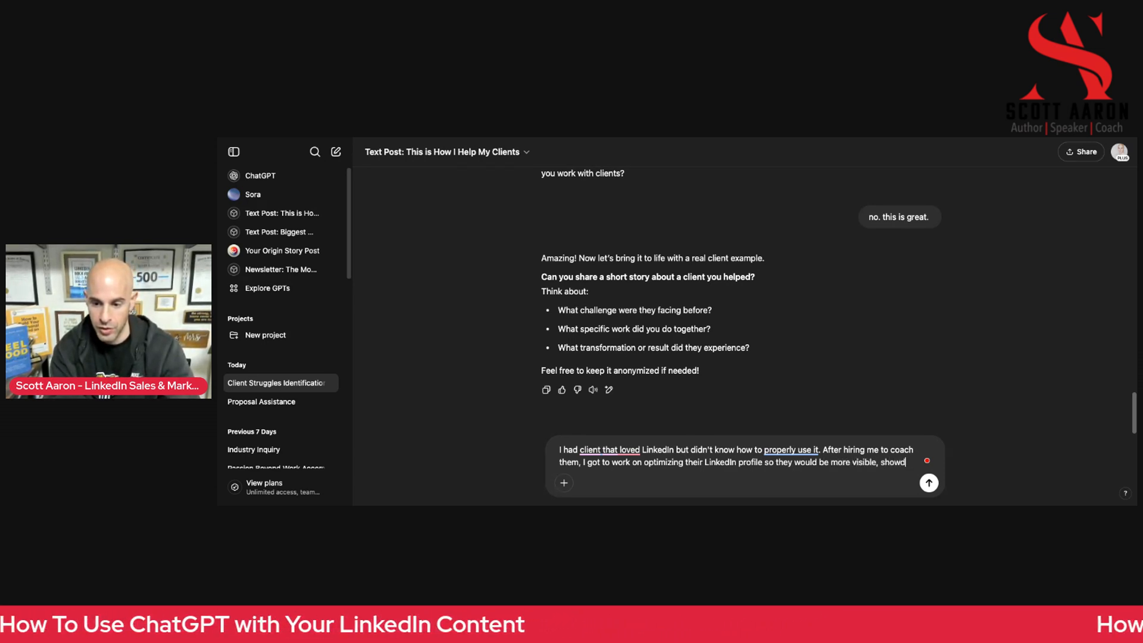
{"action": "type", "text": "em"}
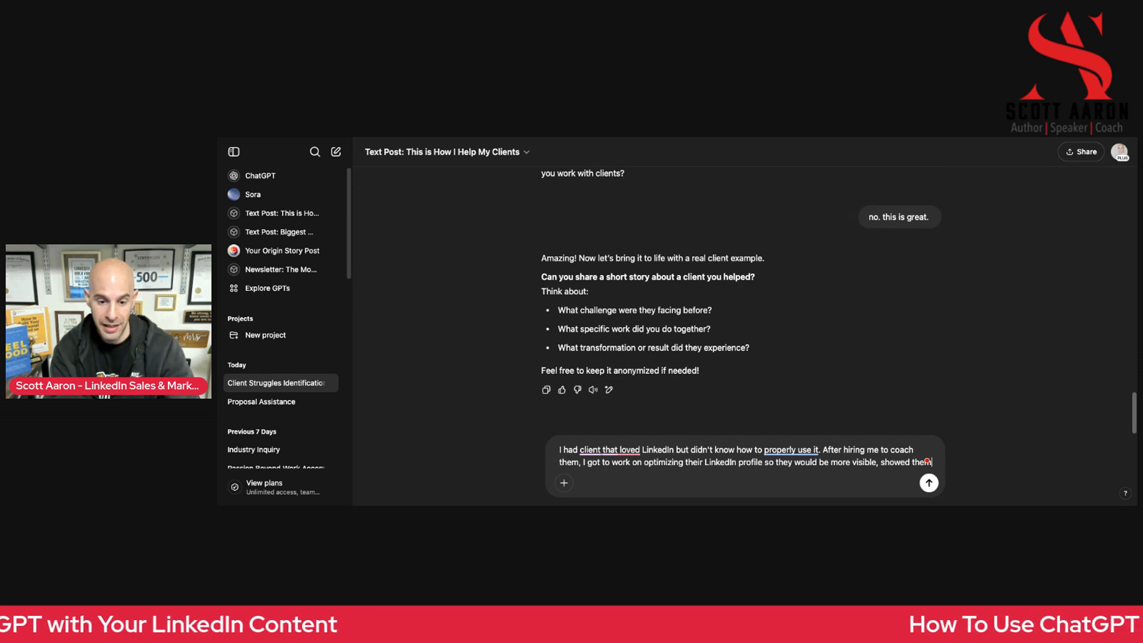
{"action": "type", "text": " exac"}
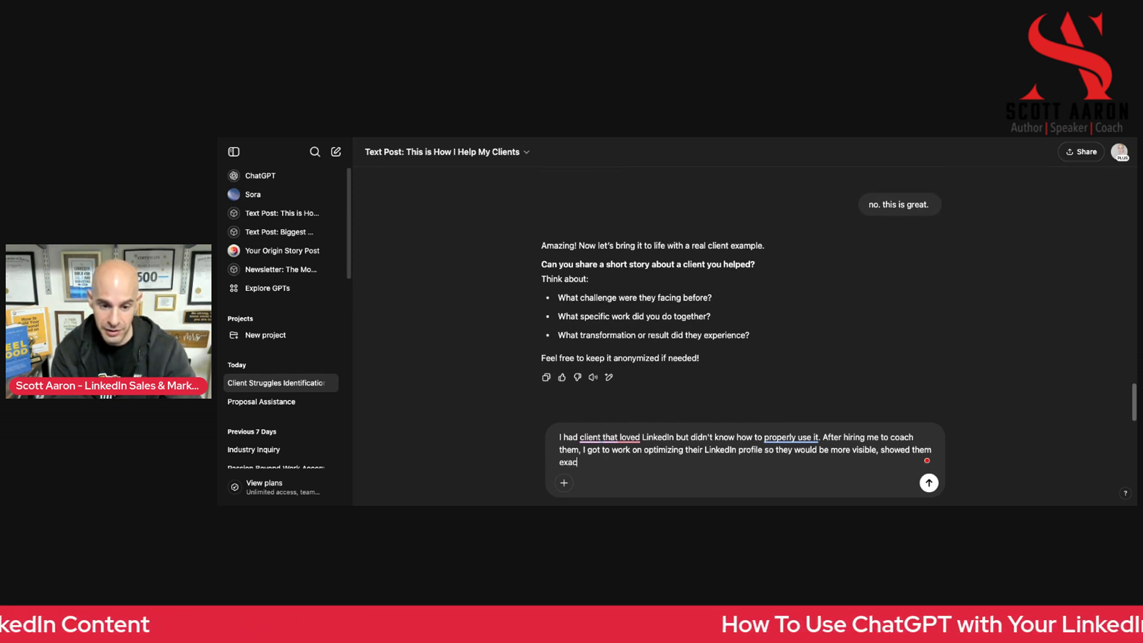
{"action": "type", "text": "tly how to searc"}
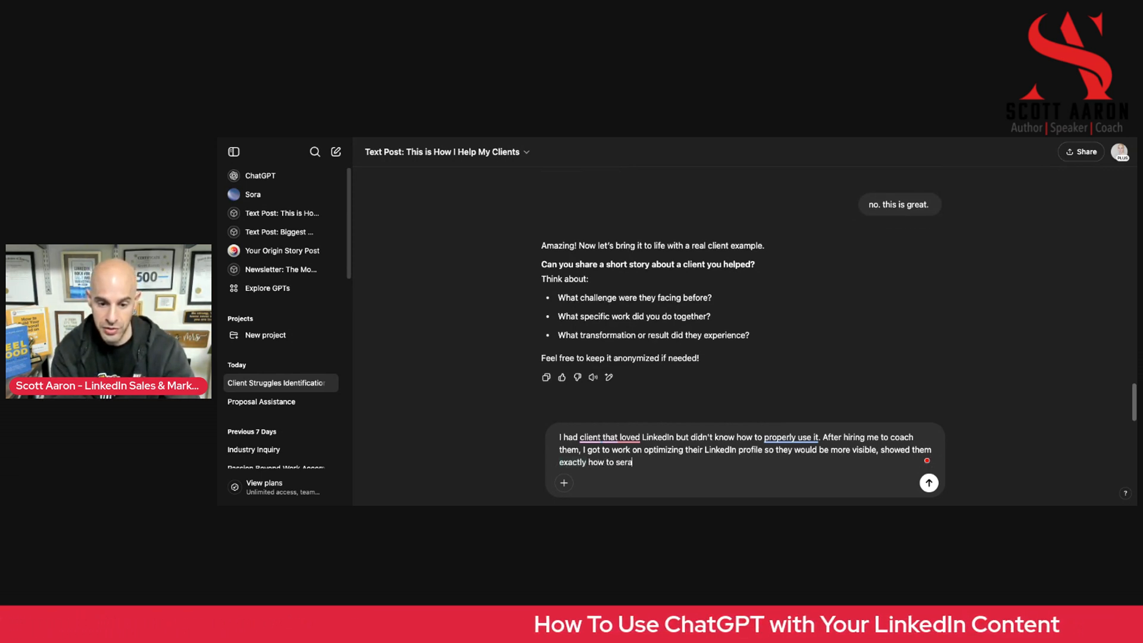
{"action": "type", "text": "h and conn"}
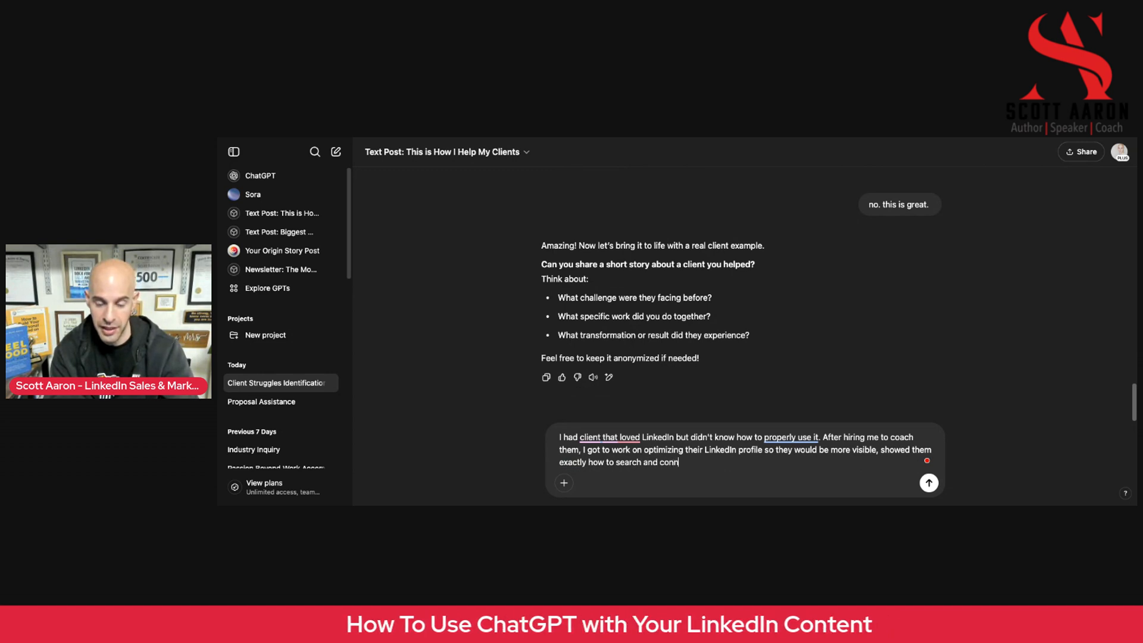
{"action": "type", "text": "ect with their ideal client based on their oind"}
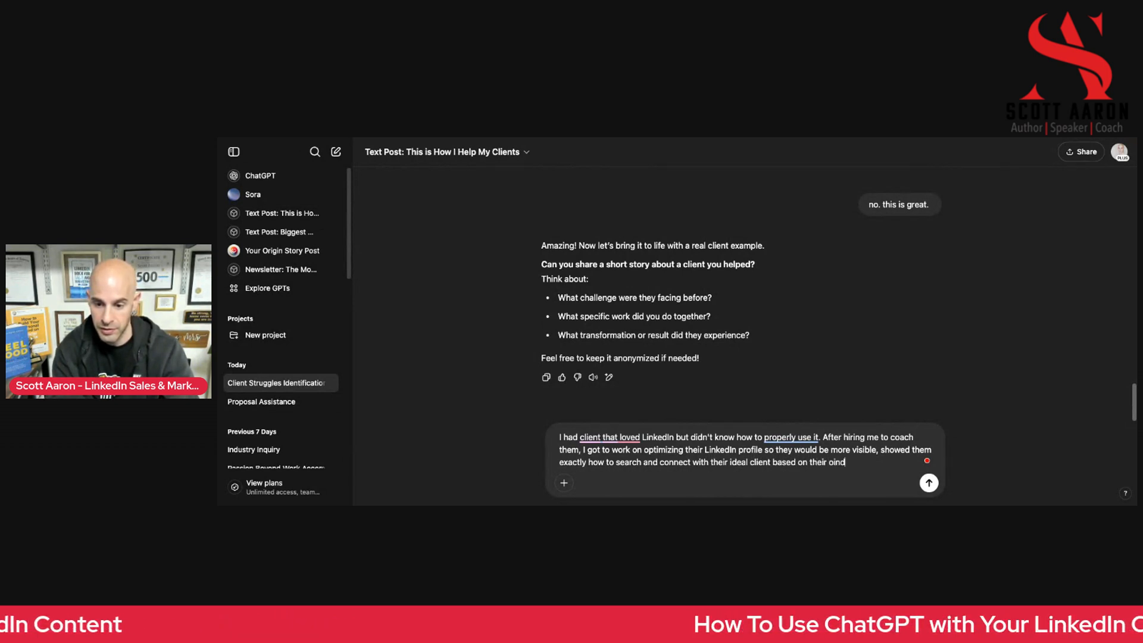
Extend the story with "showed them exactly how to search and connect with their ideal client based on their industry and job title,"
{"action": "key", "text": "BackSpace"}
{"action": "key", "text": "BackSpace"}
{"action": "key", "text": "BackSpace"}
{"action": "key", "text": "BackSpace"}
{"action": "type", "text": "industry and"}
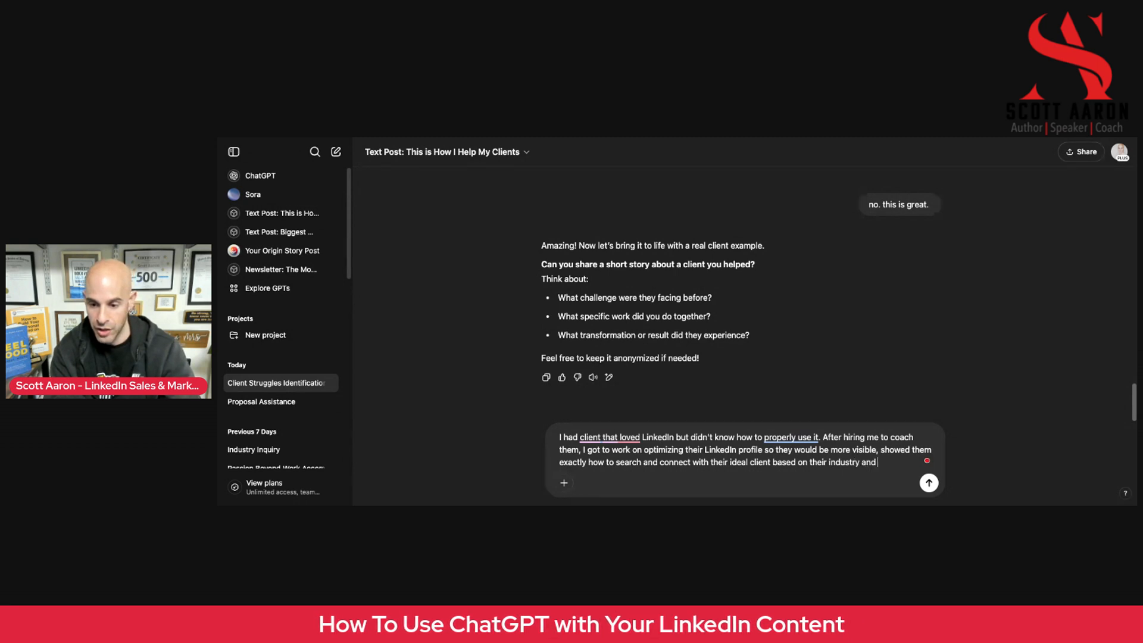
{"action": "type", "text": " job title, then"}
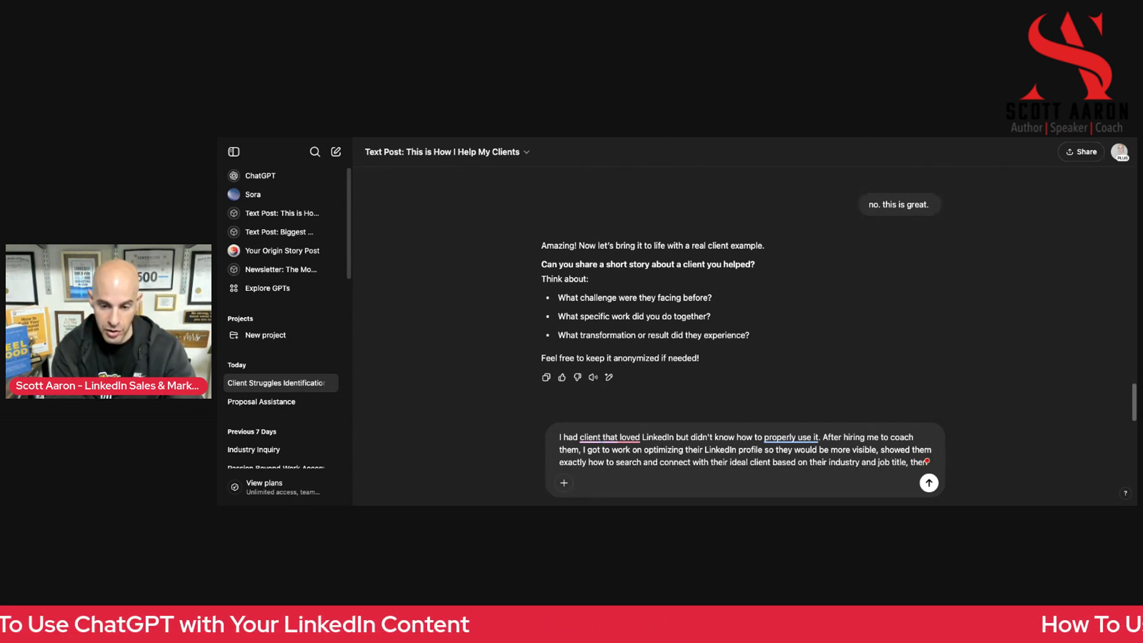
{"action": "type", "text": " showed them the"}
{"action": "type", "text": " proper "}
{"action": "type", "text": "way to messag"}
{"action": "type", "text": "e a new connec"}
{"action": "type", "text": "tion that would lea"}
{"action": "type", "text": "d to "}
{"action": "type", "text": "an increase in s"}
{"action": "type", "text": "ala"}
{"action": "type", "text": "es"}
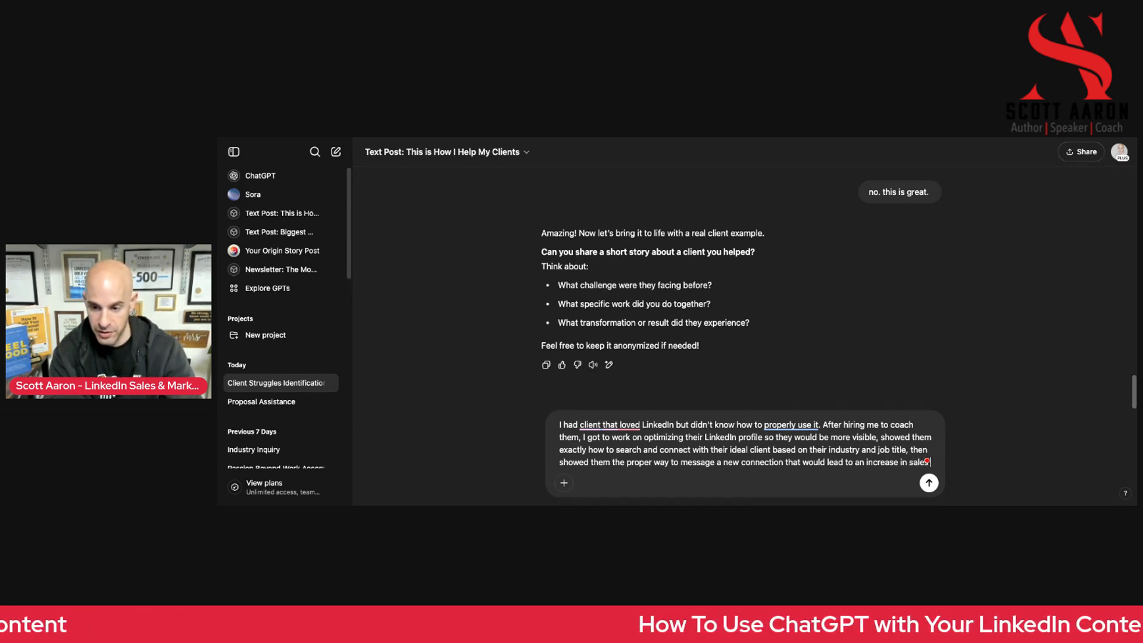
{"action": "type", "text": " calls, and a"}
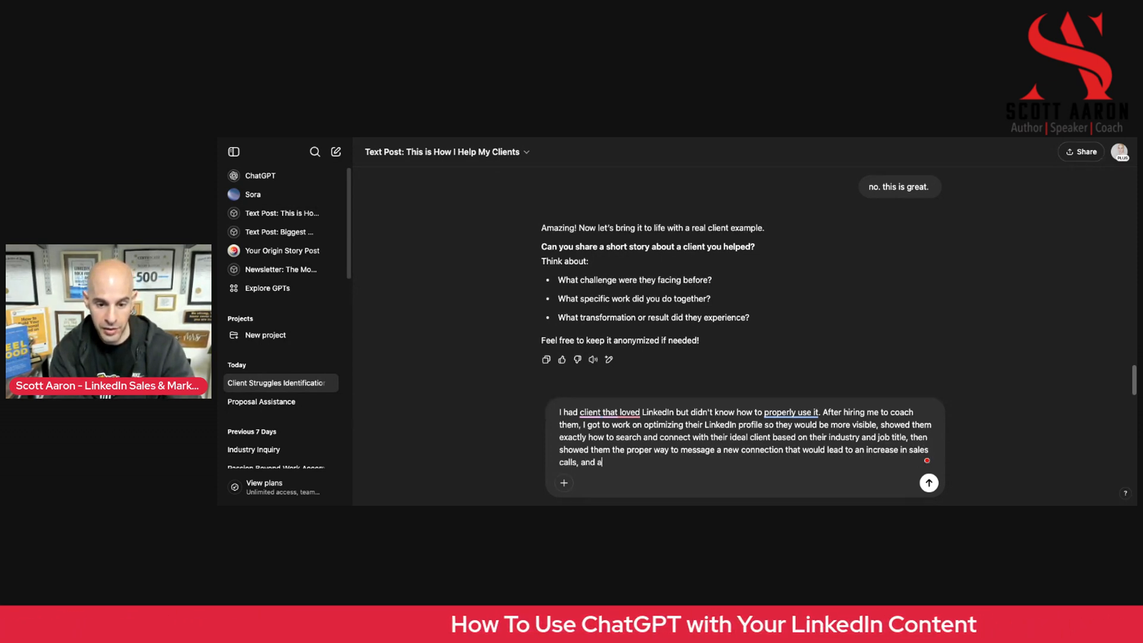
{"action": "type", "text": "lso cer"}
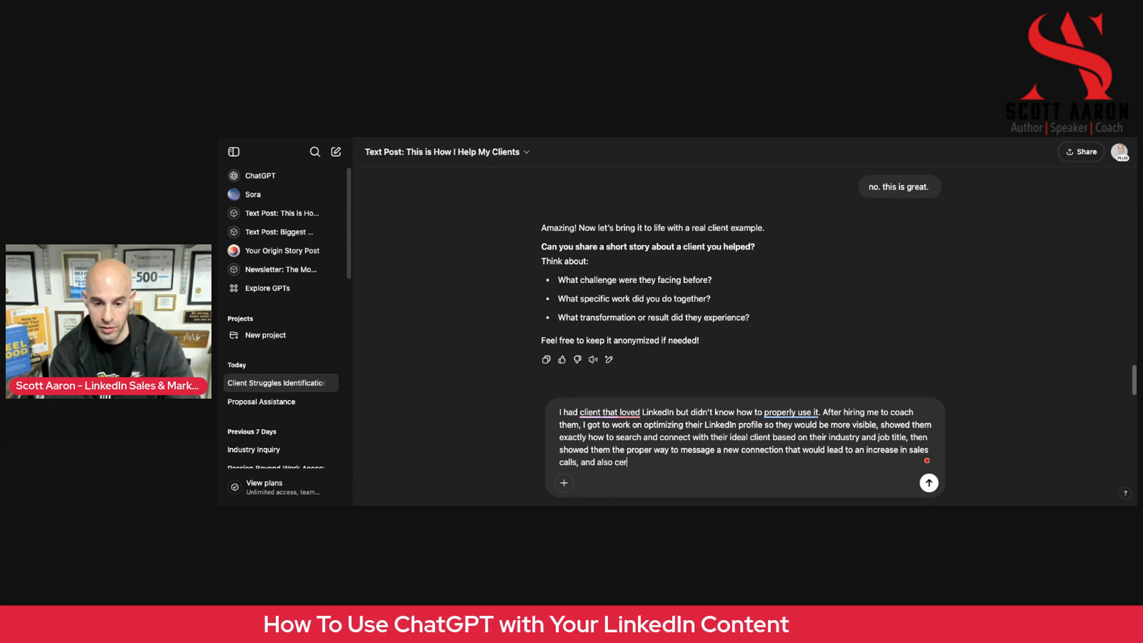
Complete the coaching sentence with "and also creating content that positioned them as the expert in the space they are in."
{"action": "key", "text": "BackSpace"}
{"action": "key", "text": "BackSpace"}
{"action": "type", "text": "reated"}
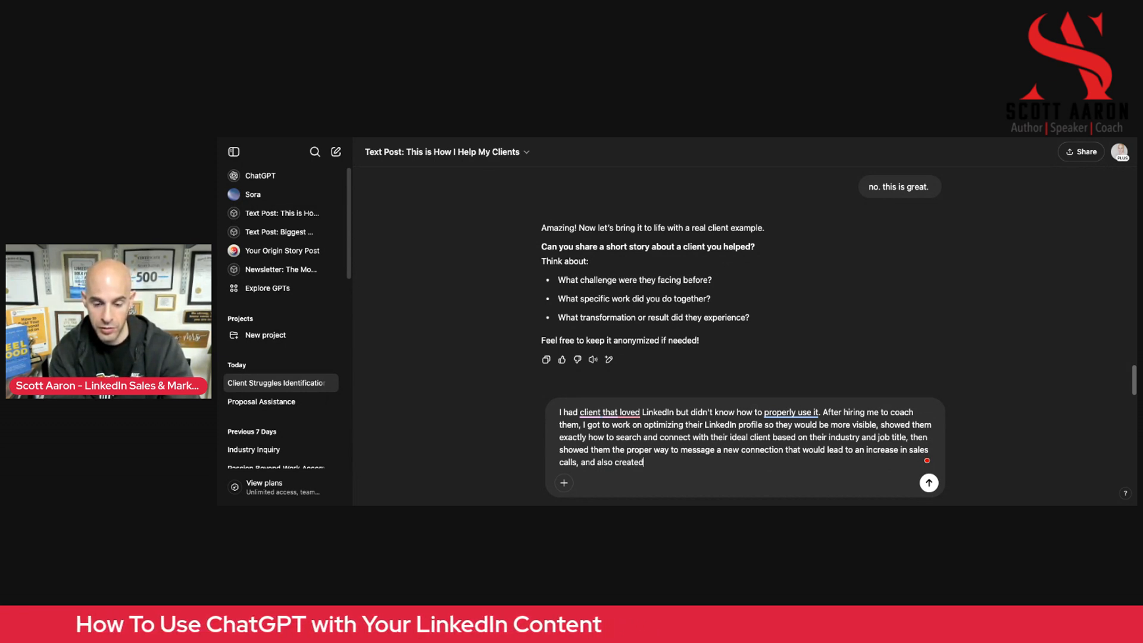
{"action": "key", "text": "BackSpace"}
{"action": "key", "text": "BackSpace"}
{"action": "type", "text": "ing conten"}
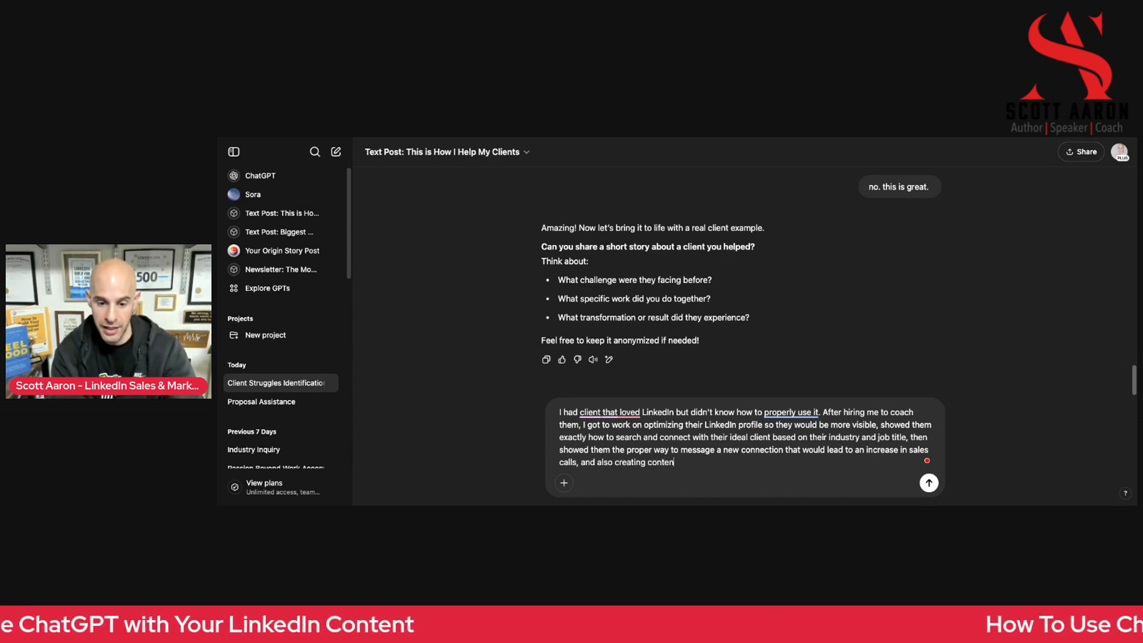
{"action": "type", "text": "t that positioned them as the expert in the space they ar ei"}
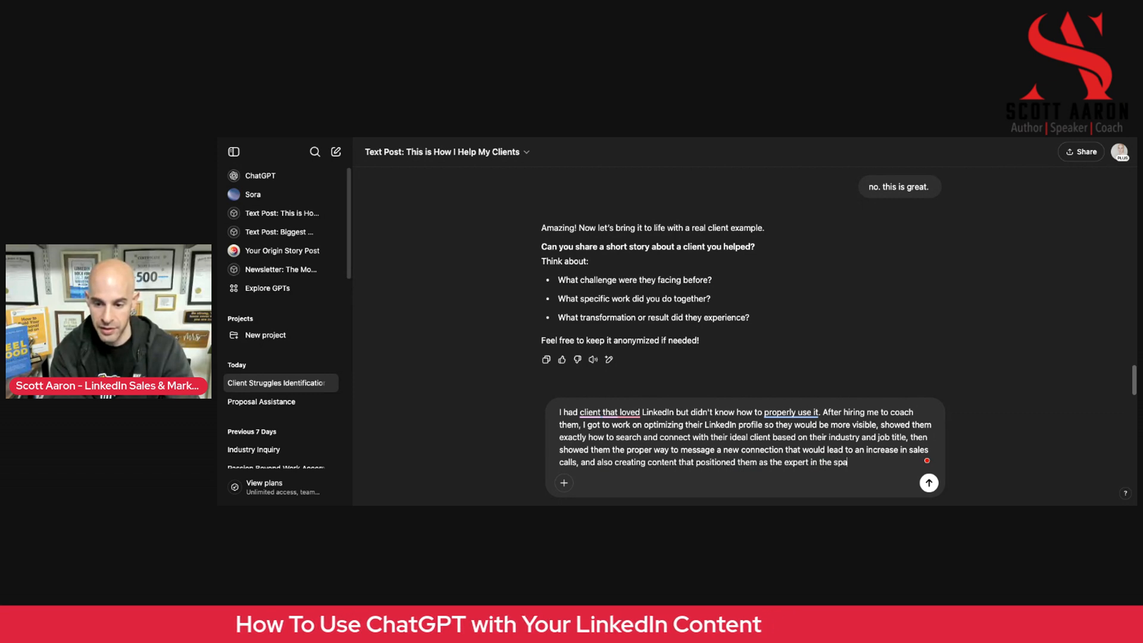
{"action": "key", "text": "BackSpace"}
{"action": "key", "text": "BackSpace"}
{"action": "key", "text": "BackSpace"}
{"action": "type", "text": "e in. With"}
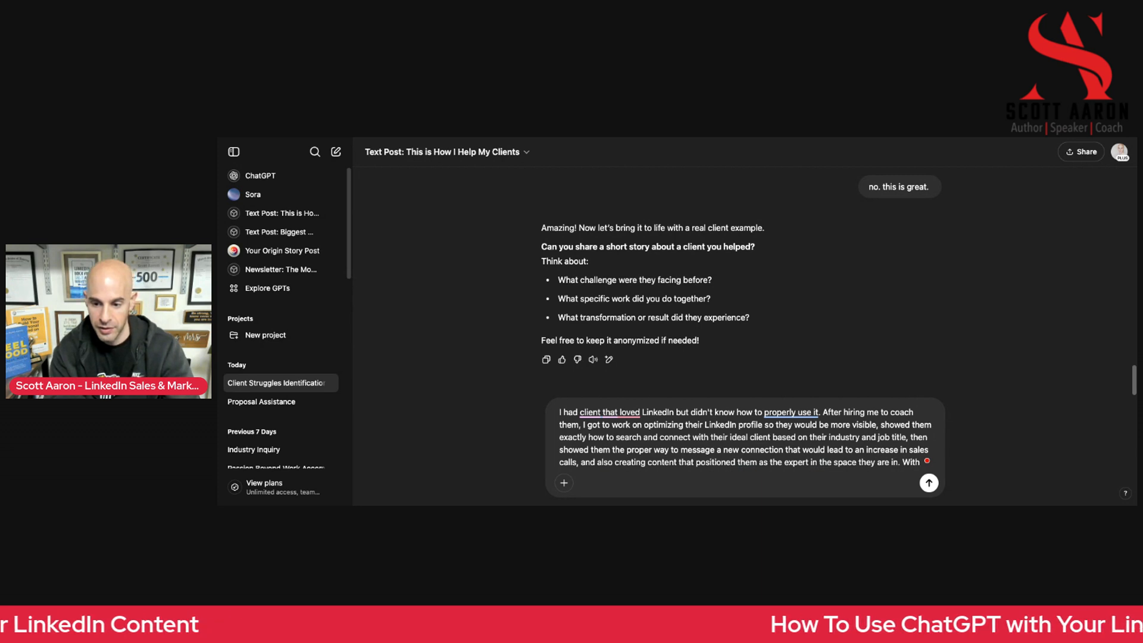
{"action": "type", "text": "in a couple of wees,"}
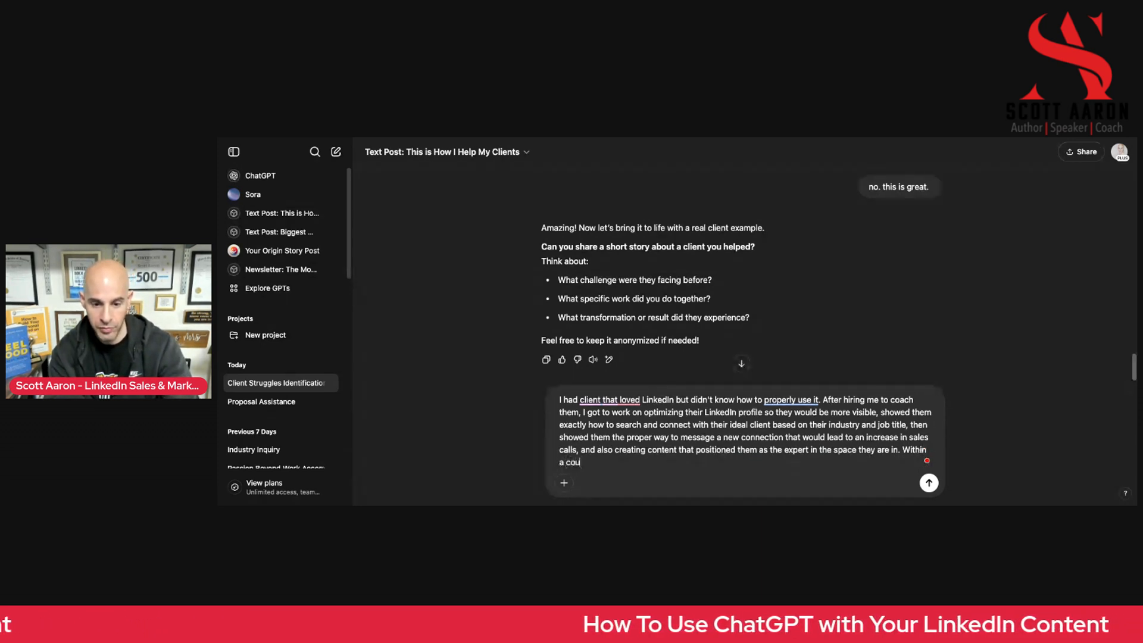
Begin the client's result sentence with "Within a couple of weeks, they were able to"
{"action": "key", "text": "BackSpace"}
{"action": "key", "text": "BackSpace"}
{"action": "type", "text": "kly,"}
{"action": "key", "text": "BackSpace"}
{"action": "key", "text": "BackSpace"}
{"action": "key", "text": "BackSpace"}
{"action": "type", "text": "s, they wer"}
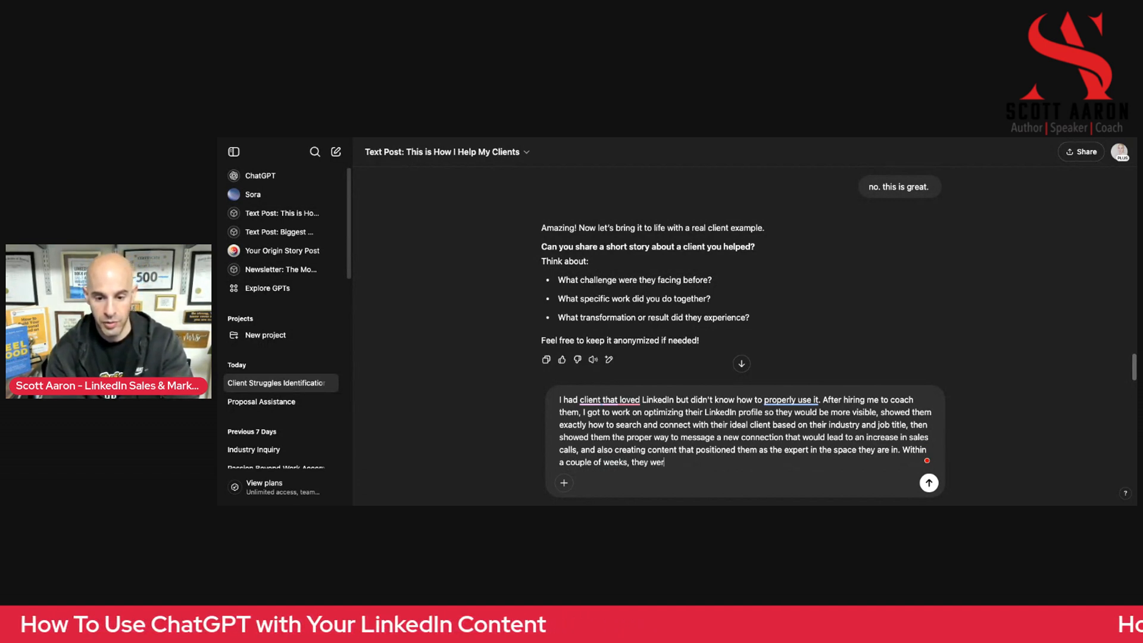
{"action": "type", "text": "e able to"}
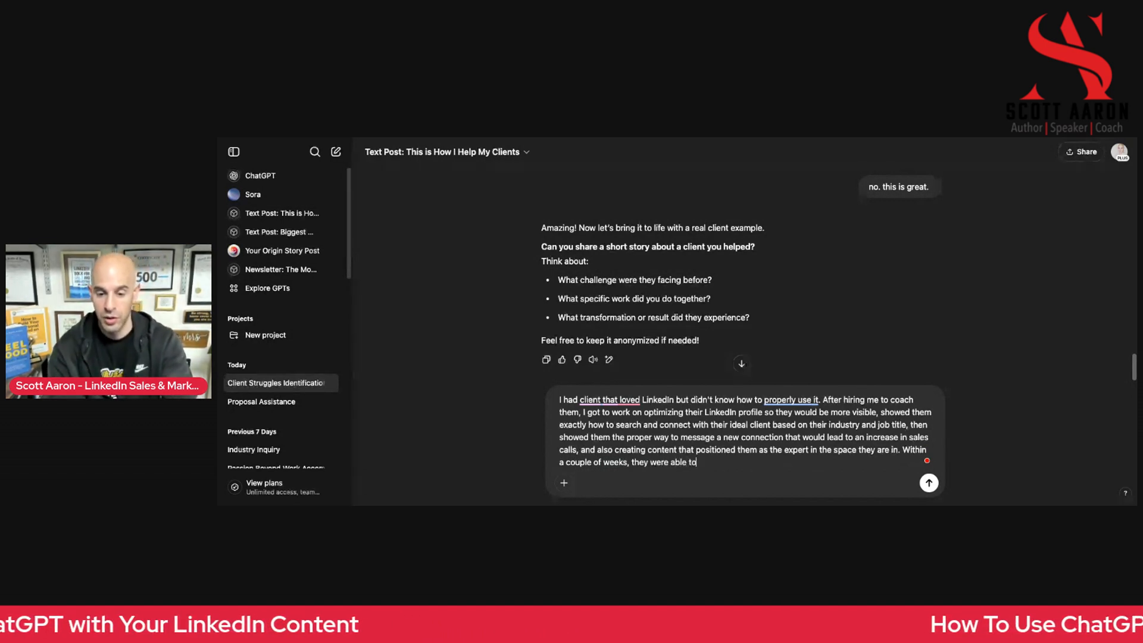
{"action": "type", "text": "  c"}
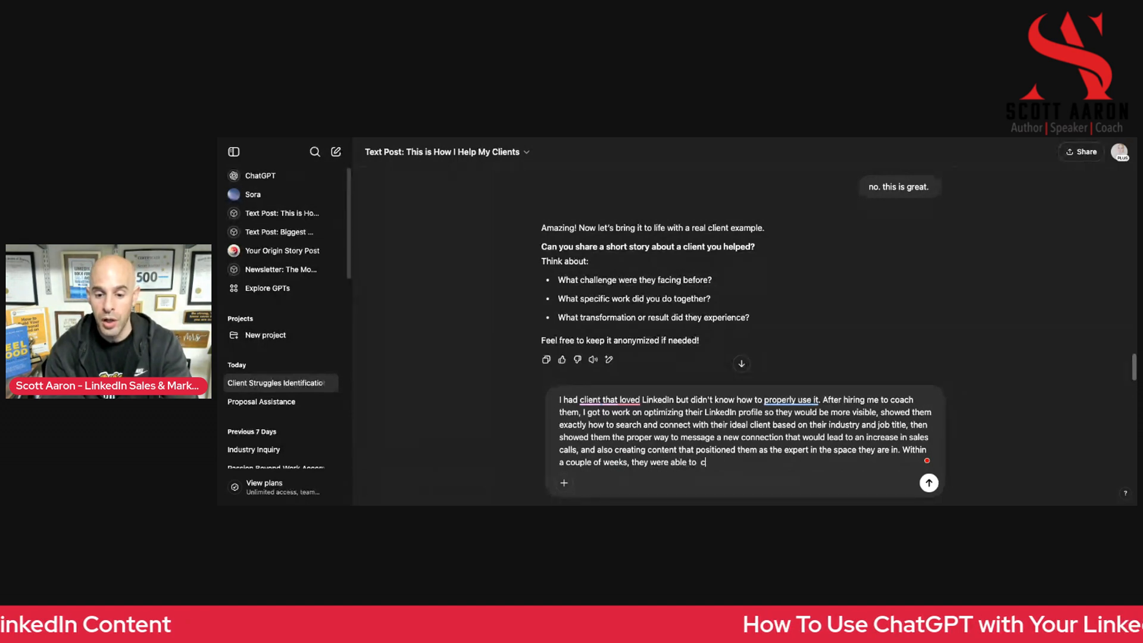
{"action": "type", "text": "lose 3 new new cl"}
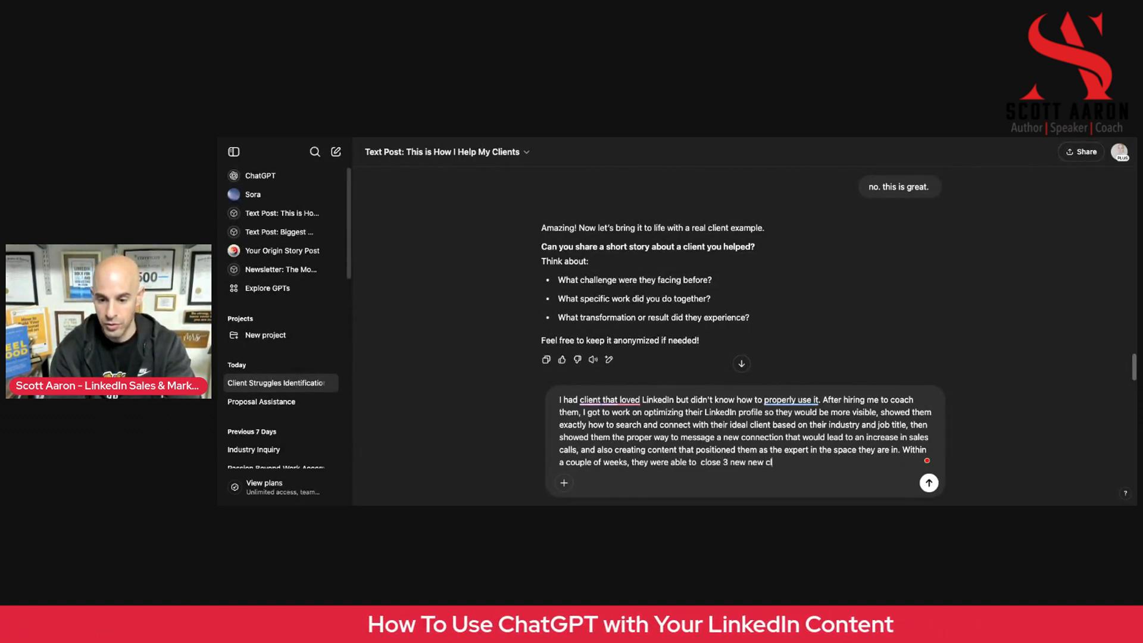
Finish the result sentence with "close 3 new new clients that were valued at multiple 5 figure agreements."
{"action": "type", "text": "ients th"}
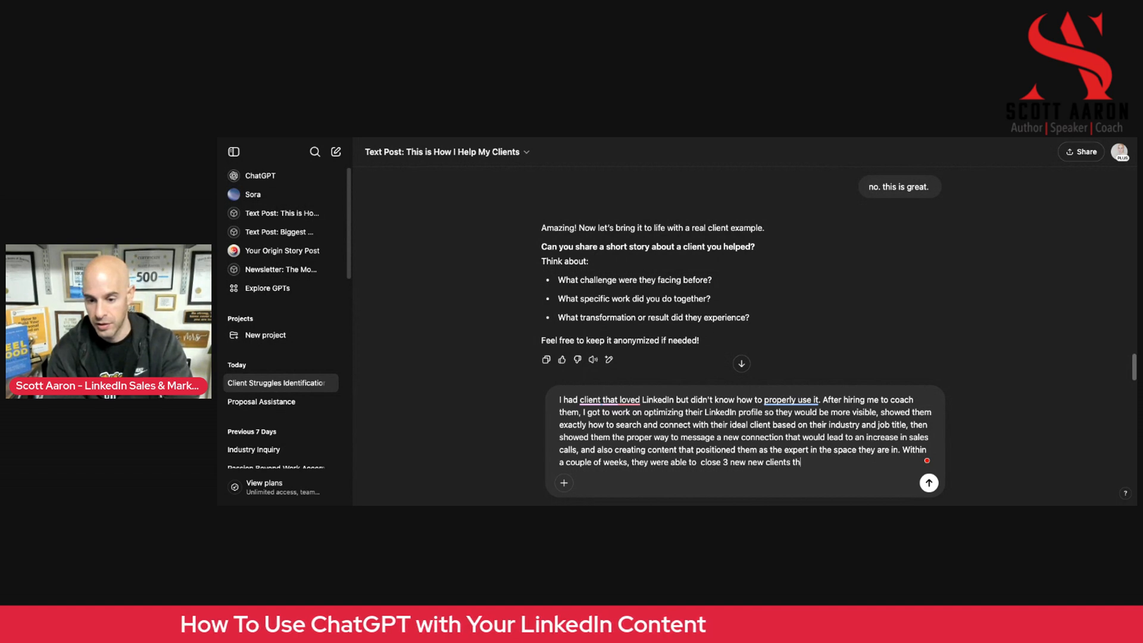
{"action": "type", "text": "at were "}
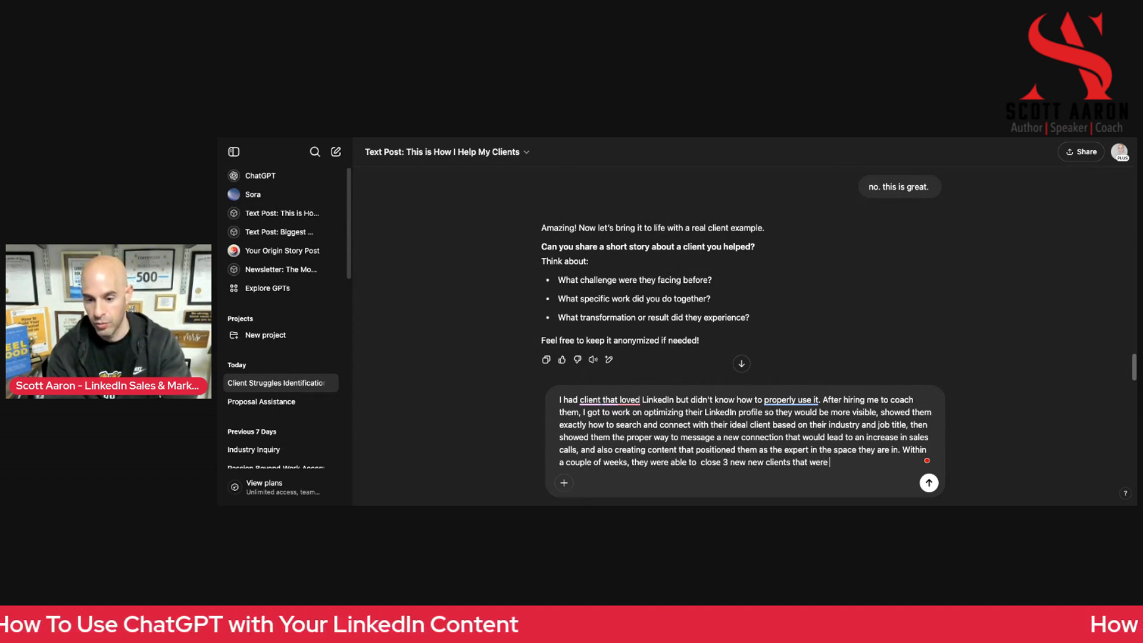
{"action": "type", "text": "valued at mu"}
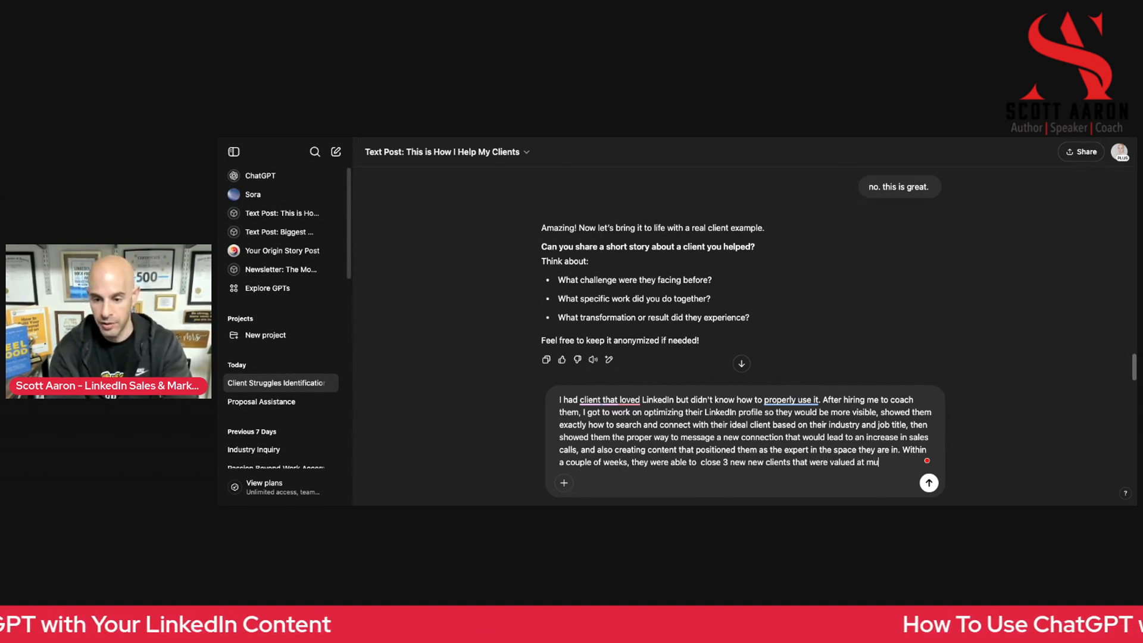
{"action": "type", "text": "ltiple 5 figure a"}
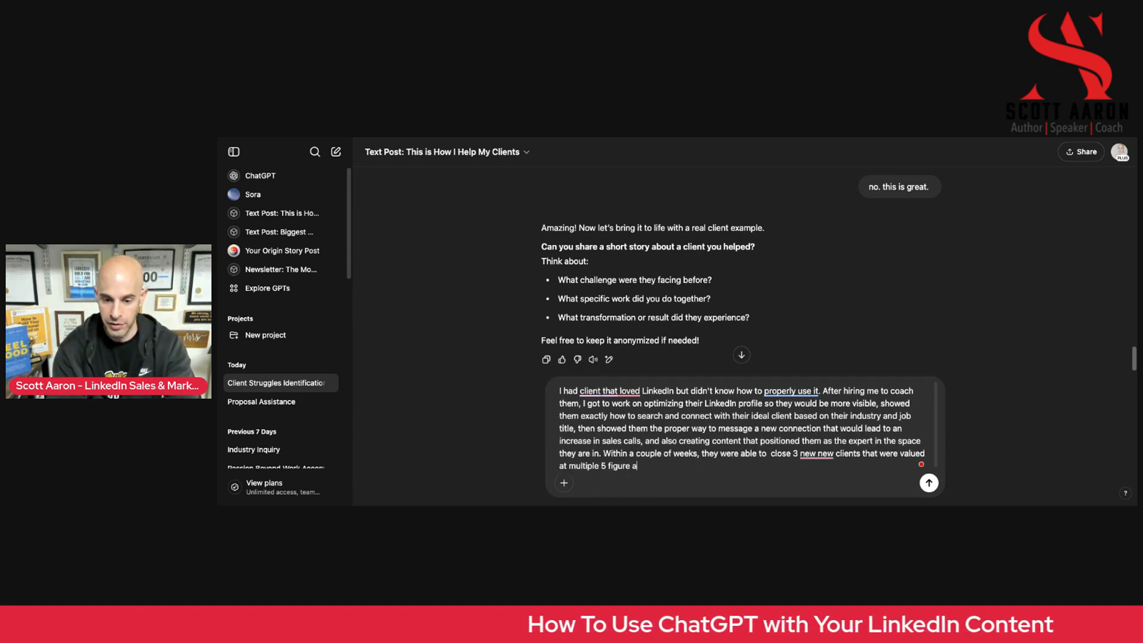
{"action": "type", "text": "greements."}
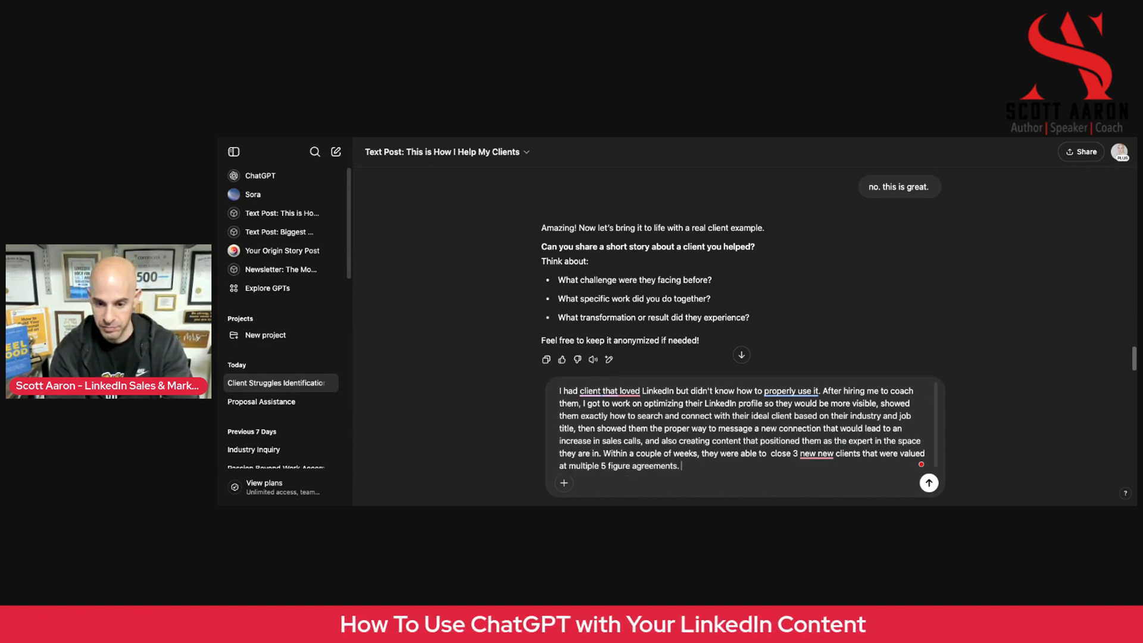
Submit the client success story, review the drafted client paragraph, and approve it with the reply "that feels great"
{"action": "key", "text": "Return"}
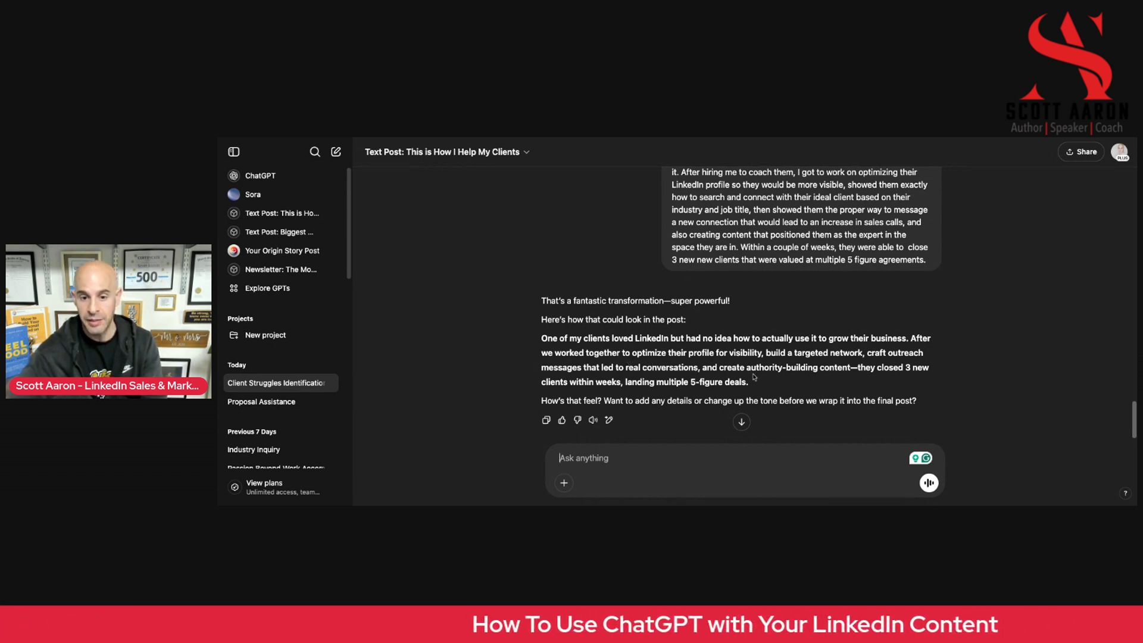
{"action": "scroll", "coordinate": [825, 388], "scroll_direction": "down", "scroll_amount": 1}
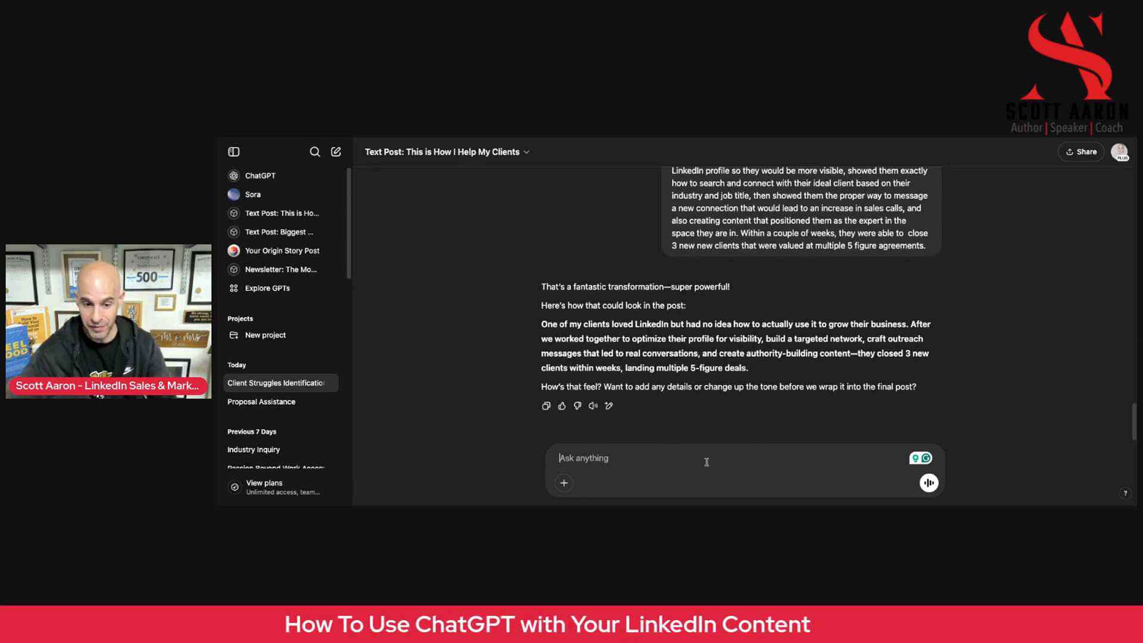
{"action": "type", "text": "that feels great"}
{"action": "key", "text": "Return"}
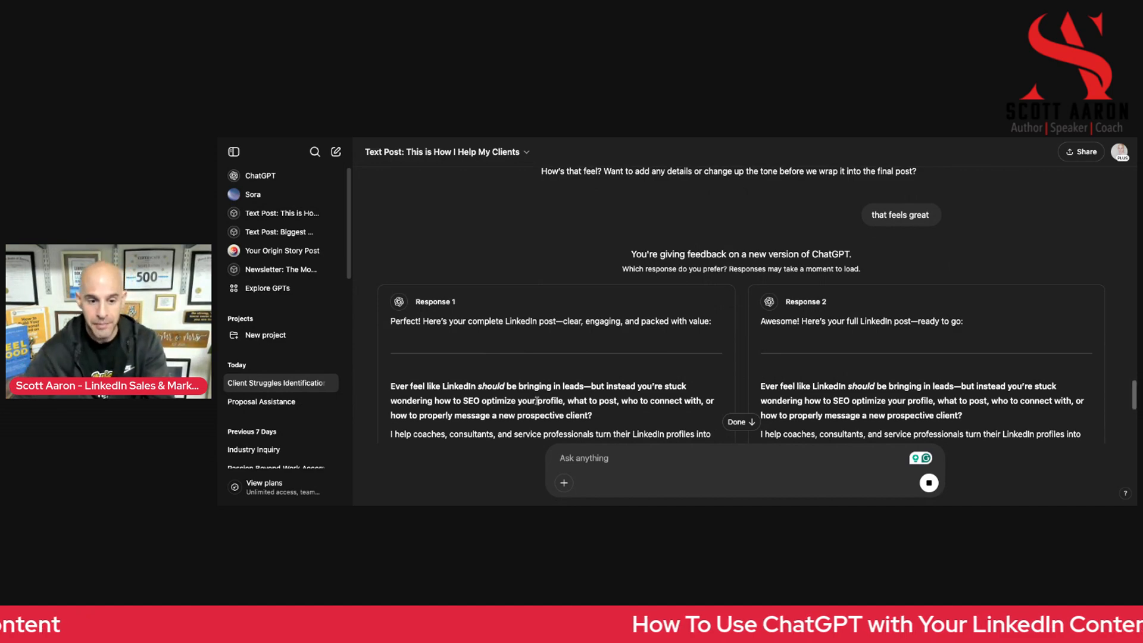
Compare the two full LinkedIn post versions and choose Response 2 as the preferred one
{"action": "scroll", "coordinate": [476, 357], "scroll_direction": "down", "scroll_amount": 5}
{"action": "scroll", "coordinate": [526, 400], "scroll_direction": "up", "scroll_amount": 2}
{"action": "scroll", "coordinate": [526, 400], "scroll_direction": "down", "scroll_amount": 5}
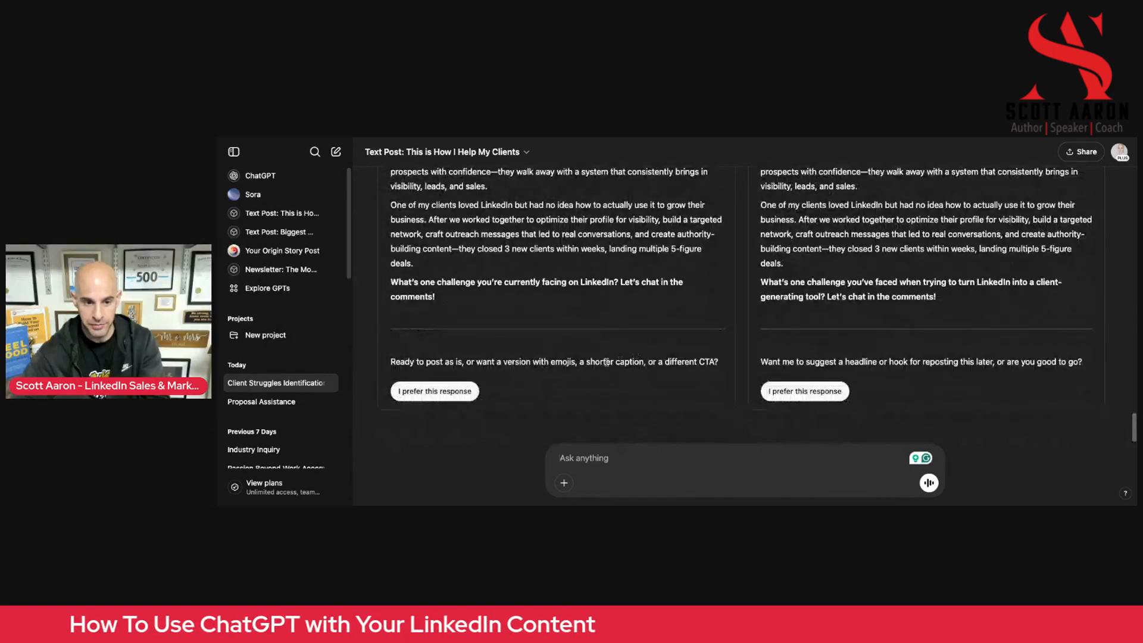
{"action": "scroll", "coordinate": [766, 357], "scroll_direction": "up", "scroll_amount": 1}
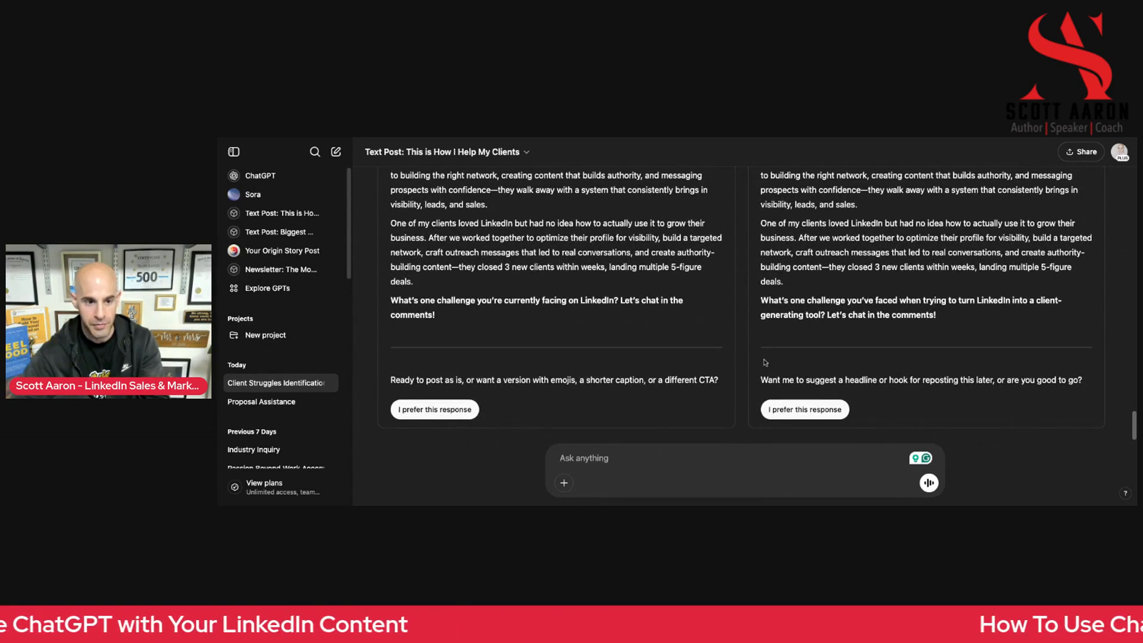
{"action": "scroll", "coordinate": [845, 369], "scroll_direction": "up", "scroll_amount": 1}
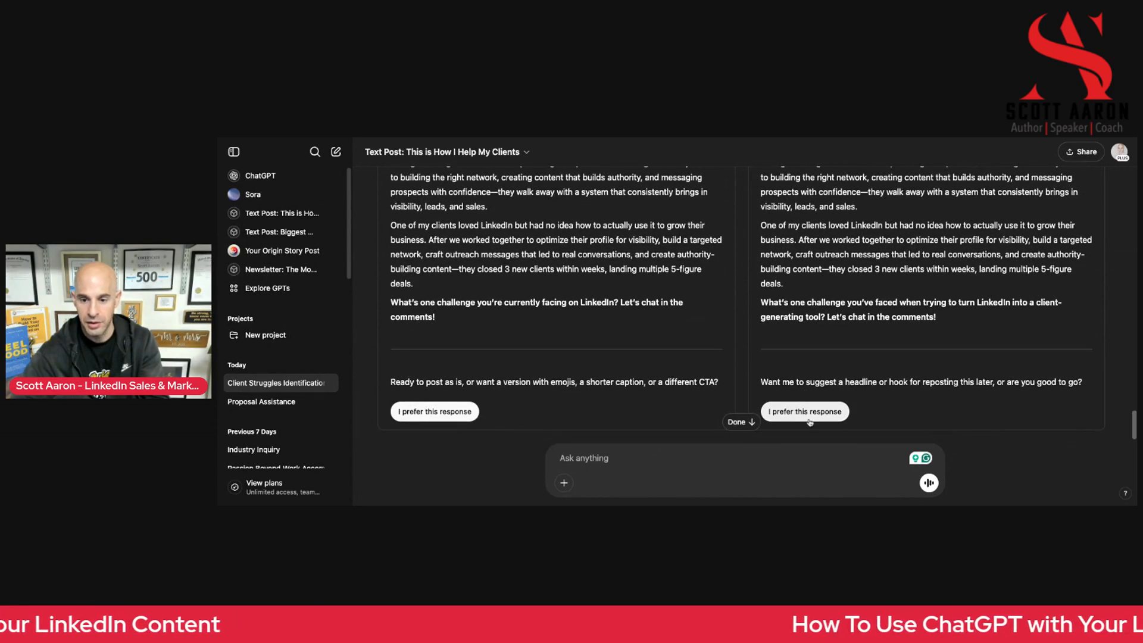
{"action": "left_click", "coordinate": [807, 409]}
Review the chosen LinkedIn post from its opening hook to the closing question, checking it against the earlier drafts in the conversation
{"action": "scroll", "coordinate": [735, 358], "scroll_direction": "up", "scroll_amount": 5}
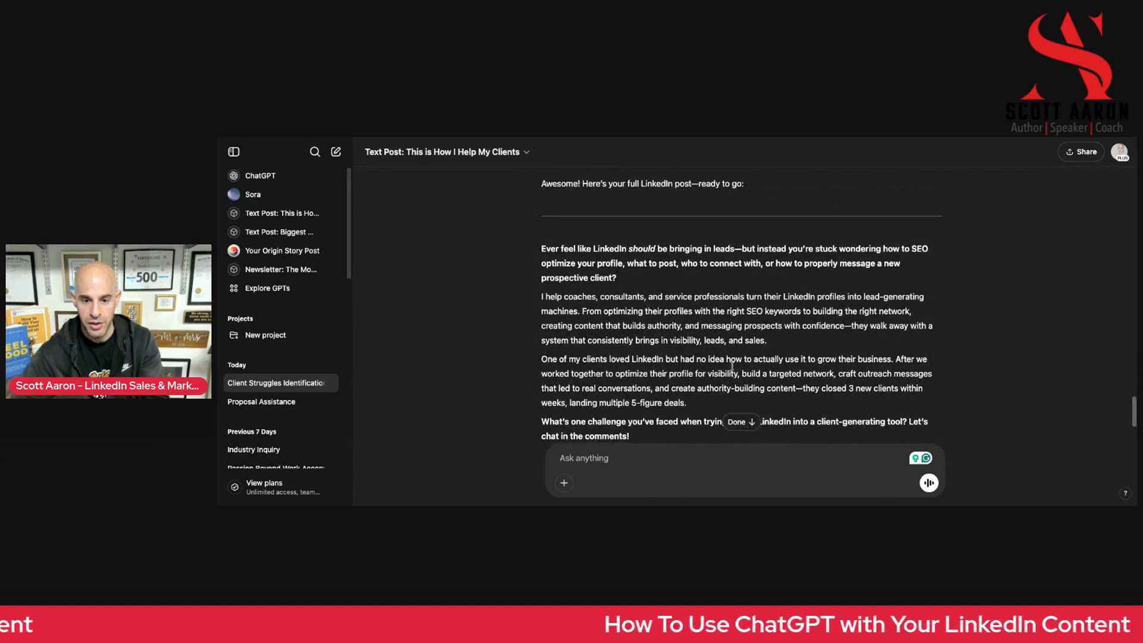
{"action": "scroll", "coordinate": [736, 366], "scroll_direction": "down", "scroll_amount": 2}
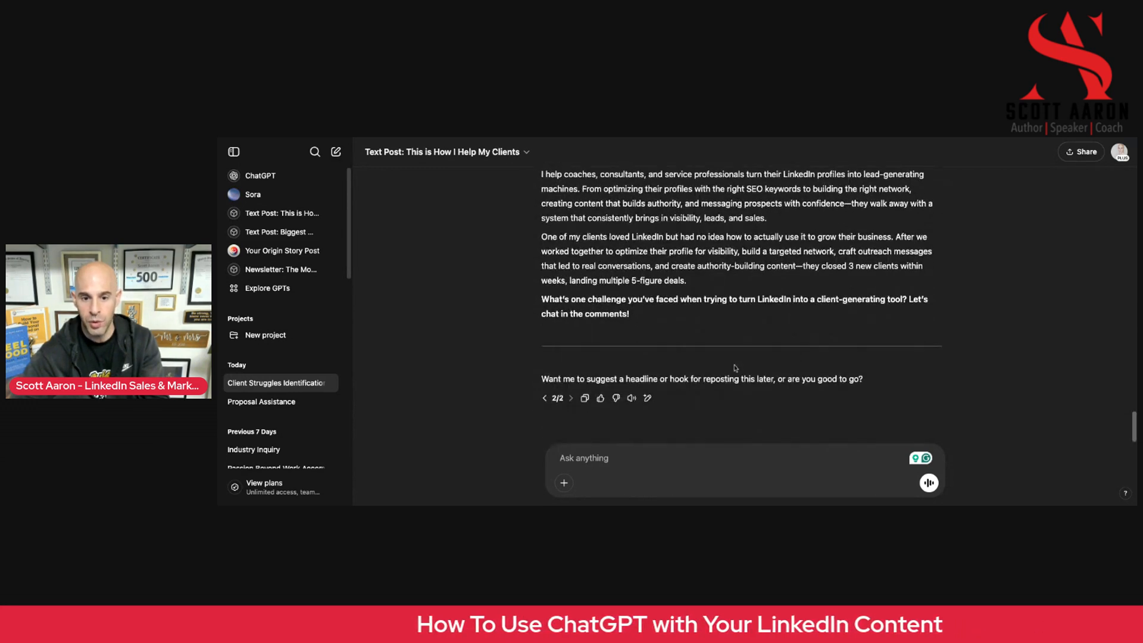
{"action": "scroll", "coordinate": [733, 368], "scroll_direction": "up", "scroll_amount": 5}
{"action": "scroll", "coordinate": [732, 370], "scroll_direction": "down", "scroll_amount": 2}
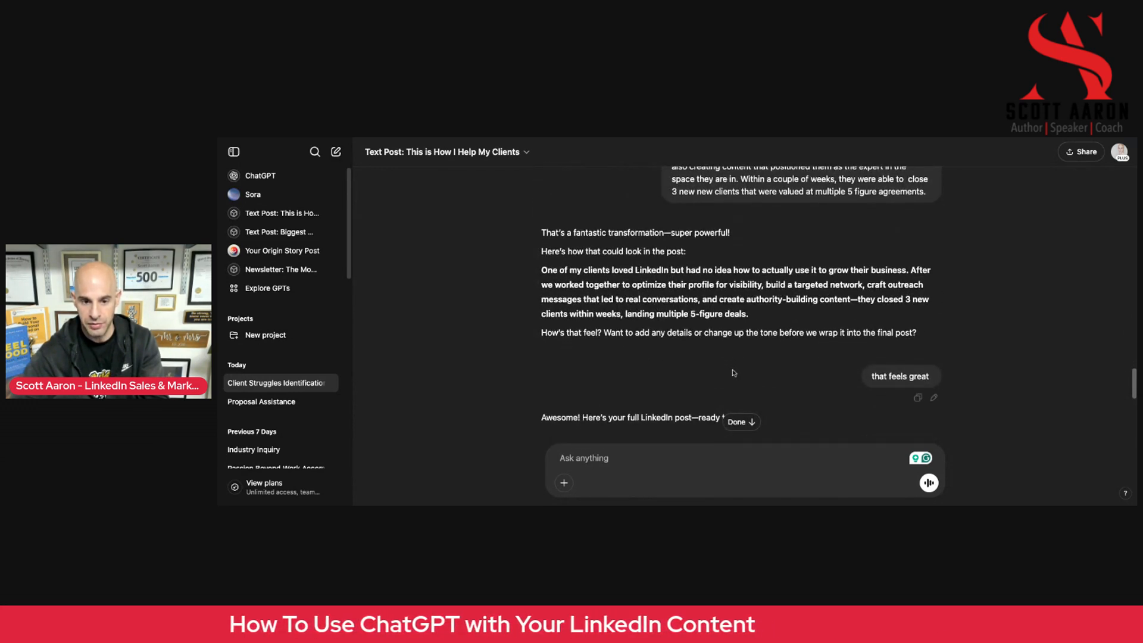
{"action": "scroll", "coordinate": [758, 381], "scroll_direction": "up", "scroll_amount": 5}
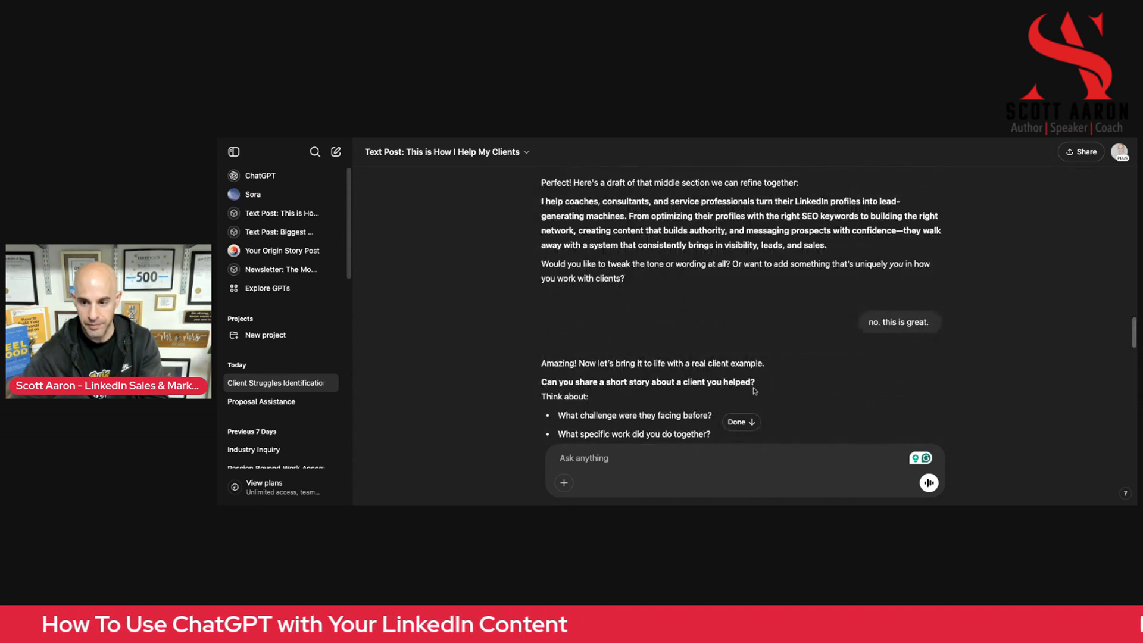
{"action": "scroll", "coordinate": [755, 372], "scroll_direction": "down", "scroll_amount": 4}
{"action": "scroll", "coordinate": [754, 364], "scroll_direction": "down", "scroll_amount": 8}
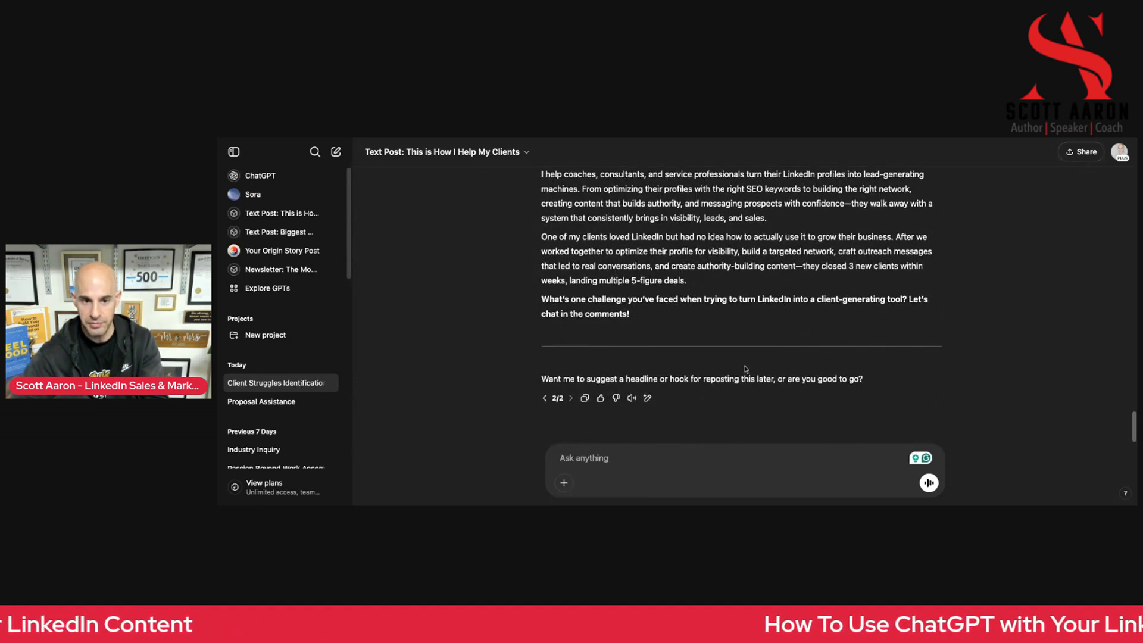
{"action": "scroll", "coordinate": [746, 366], "scroll_direction": "up", "scroll_amount": 3}
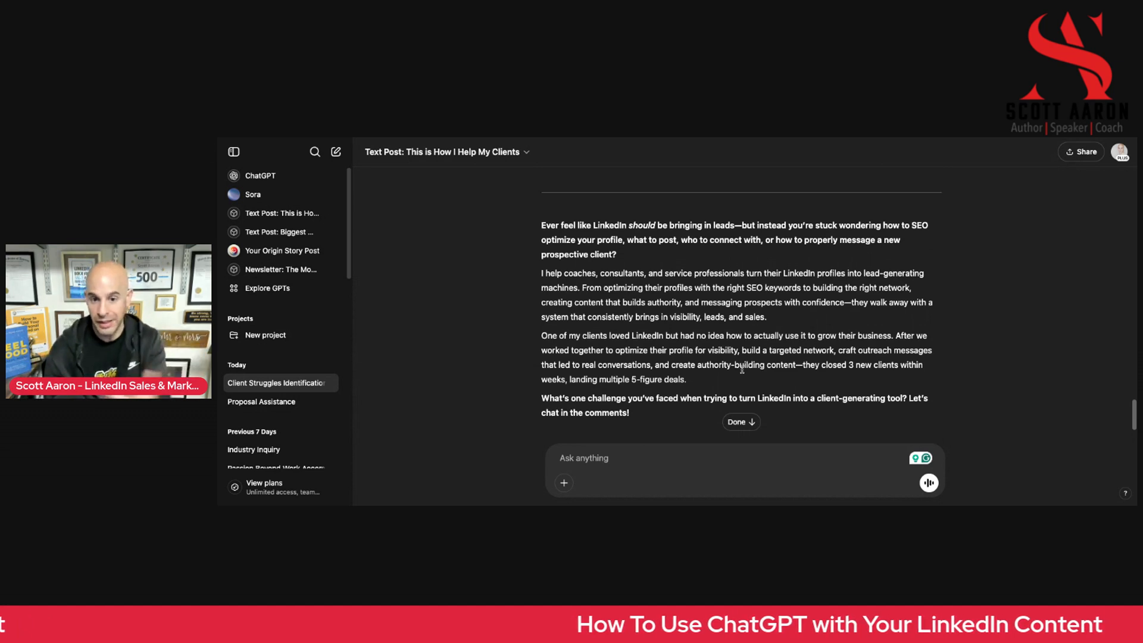